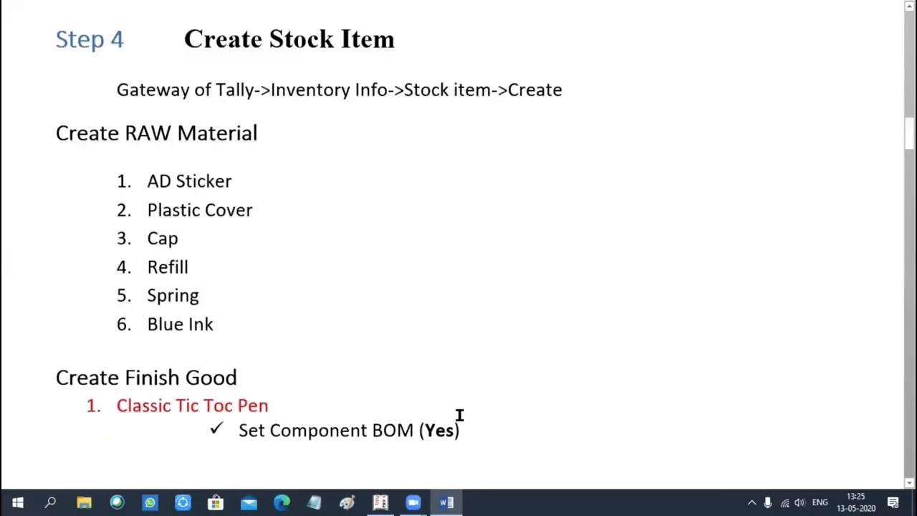
Check the setup steps in the document, switch to Tally.ERP 9 and start working in Educational Mode.
scroll(459, 415, up, 10)
scroll(459, 413, down, 5)
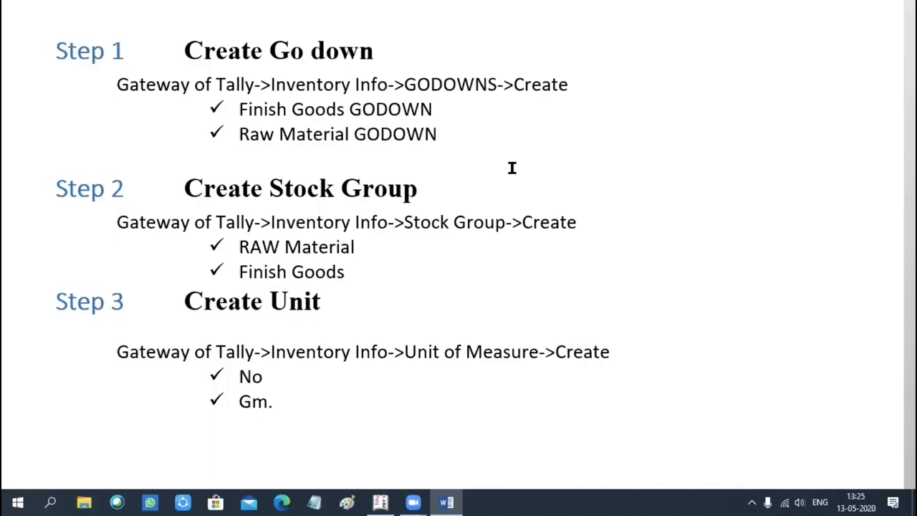
key(alt+Tab)
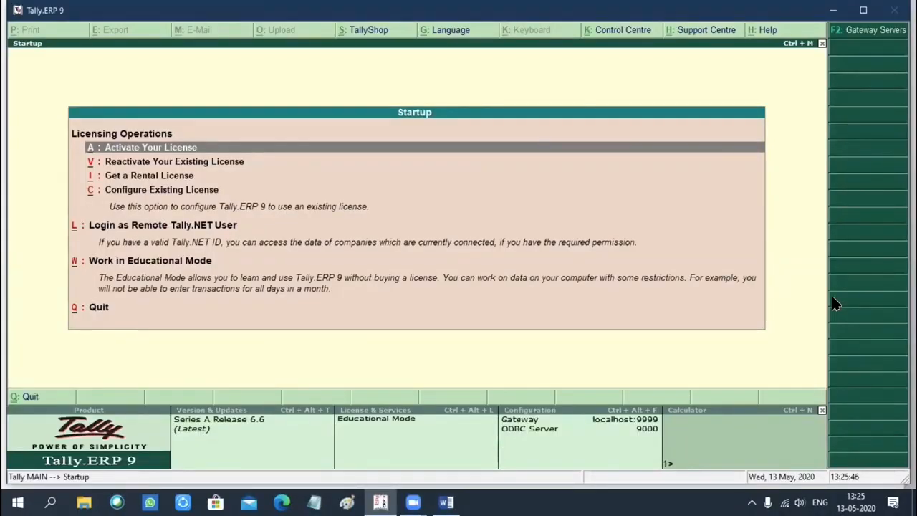
key(Down)
key(Down)
key(Down)
key(Down)
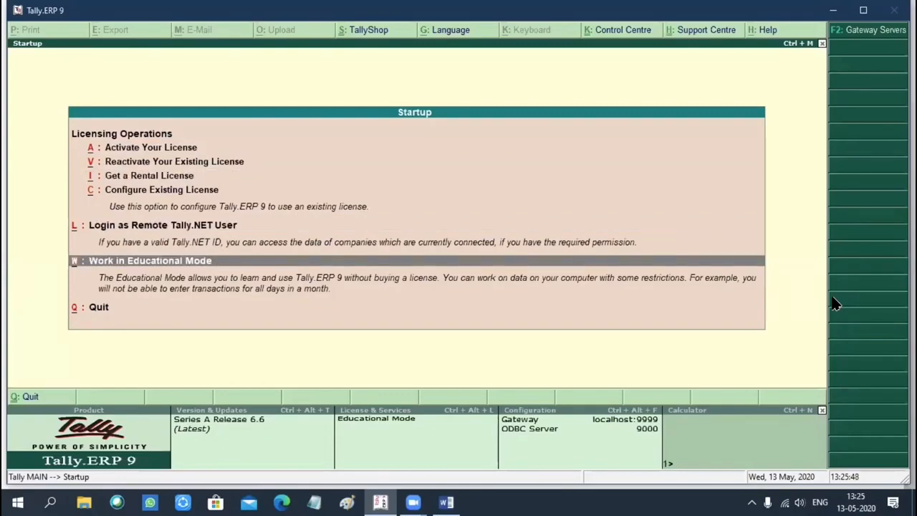
key(Return)
key(Return)
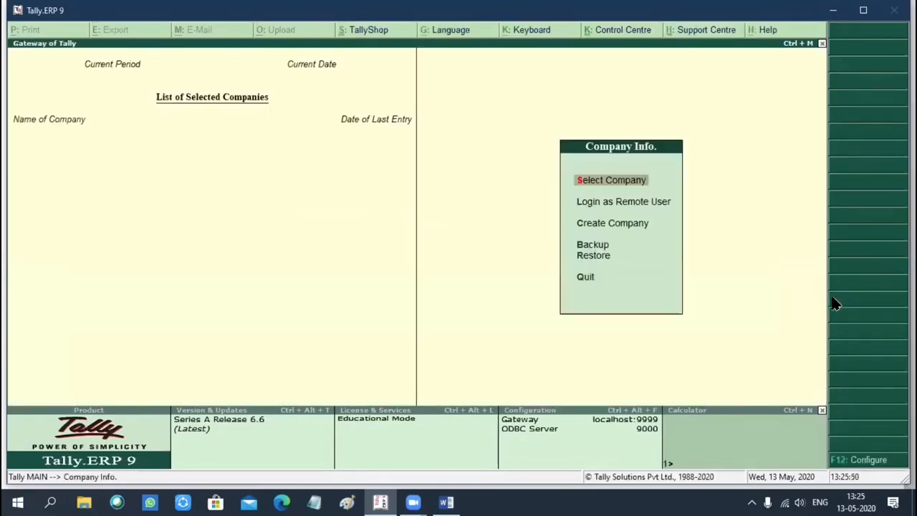
Start creating a new company and name it My Pen.
key(Down)
key(Down)
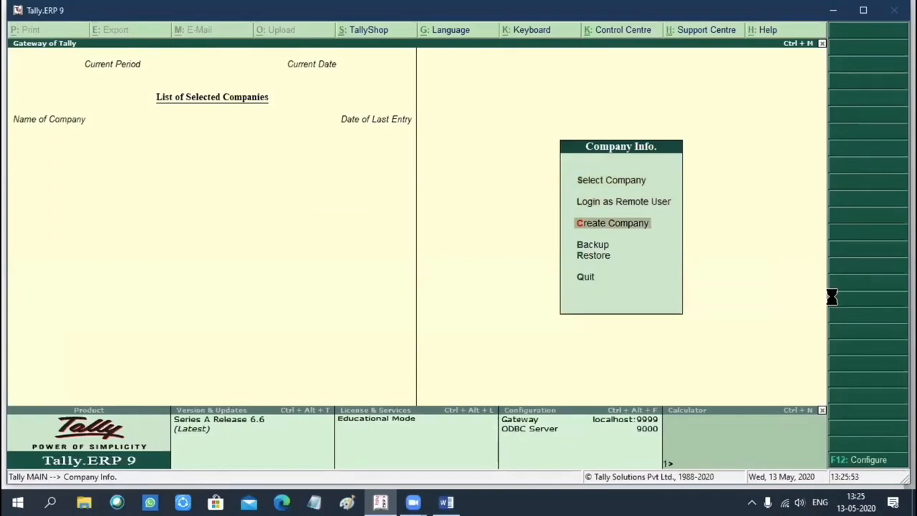
key(Return)
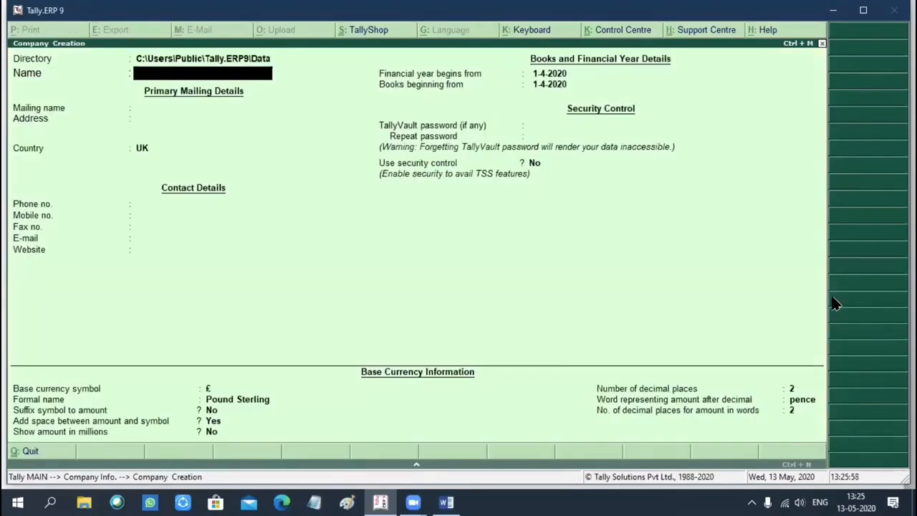
text(My Pen)
key(Return)
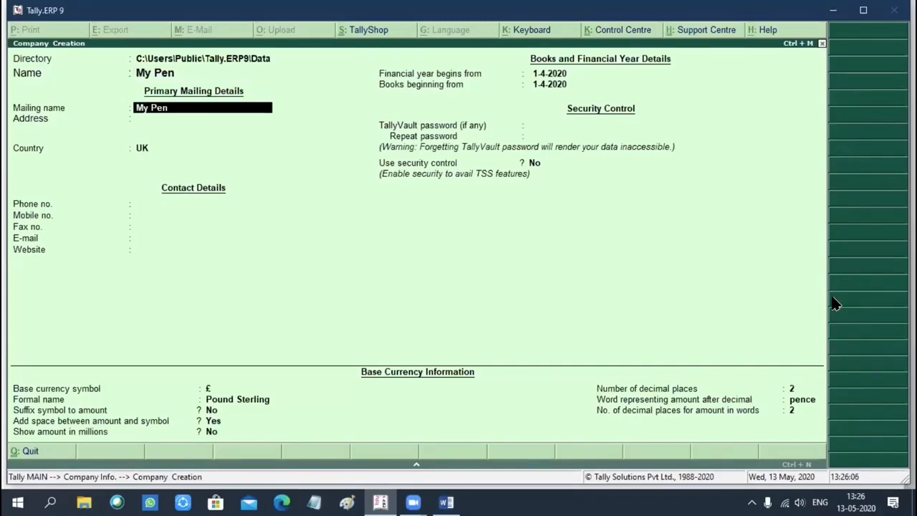
Set the company's country to India, keep the mailing name My Pen, and save the company.
key(Return)
key(Return)
text(Ind)
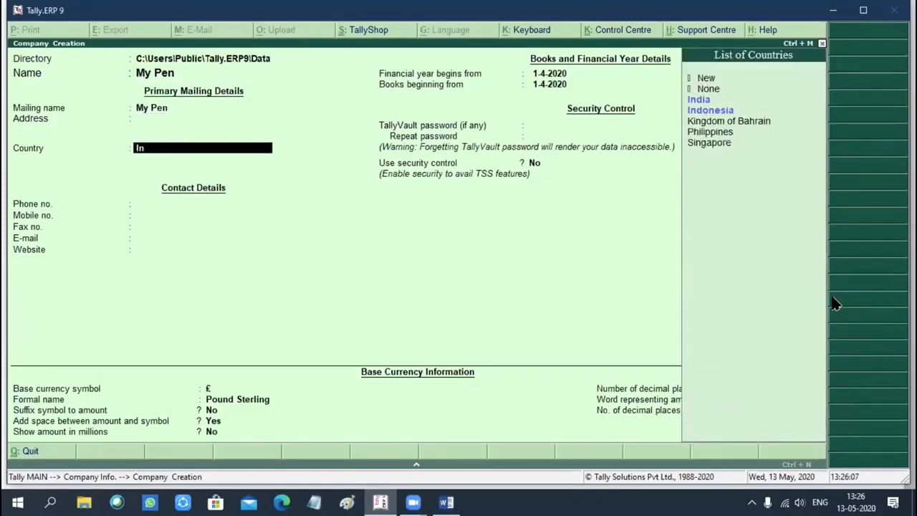
key(Return)
key(Return)
key(Return)
key(Return)
key(Return)
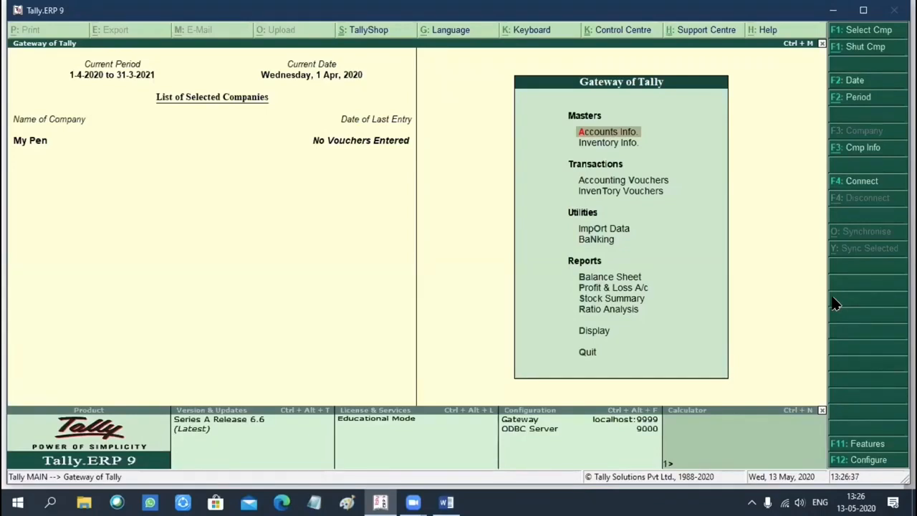
Enable maintaining multiple locations in the company's inventory features and save the change.
key(F11)
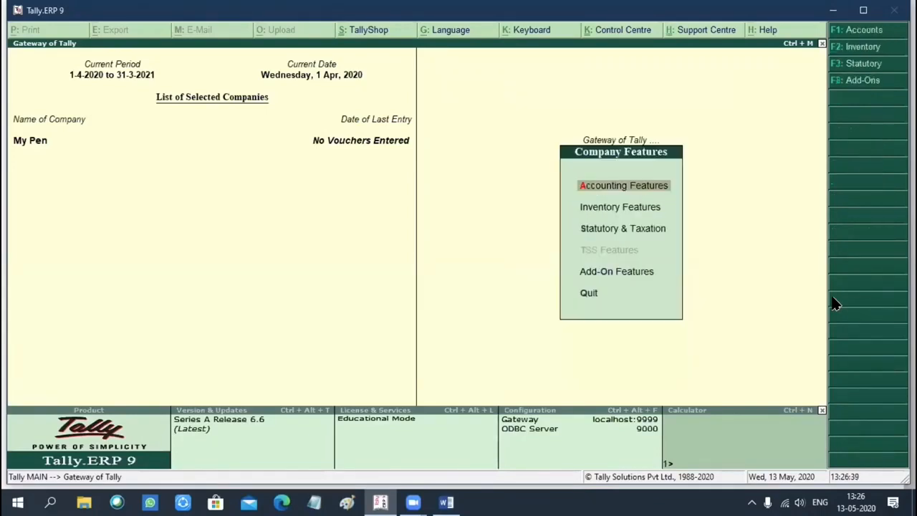
key(Down)
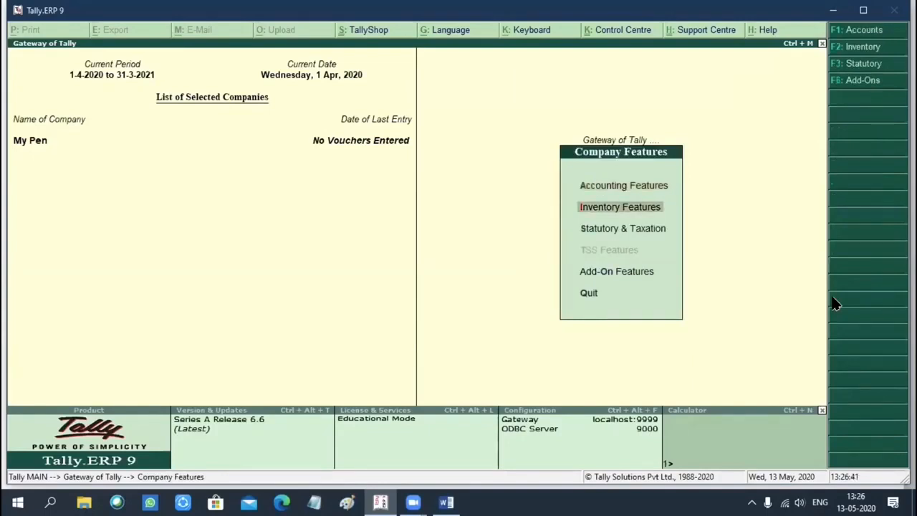
key(Return)
key(Return)
key(Return)
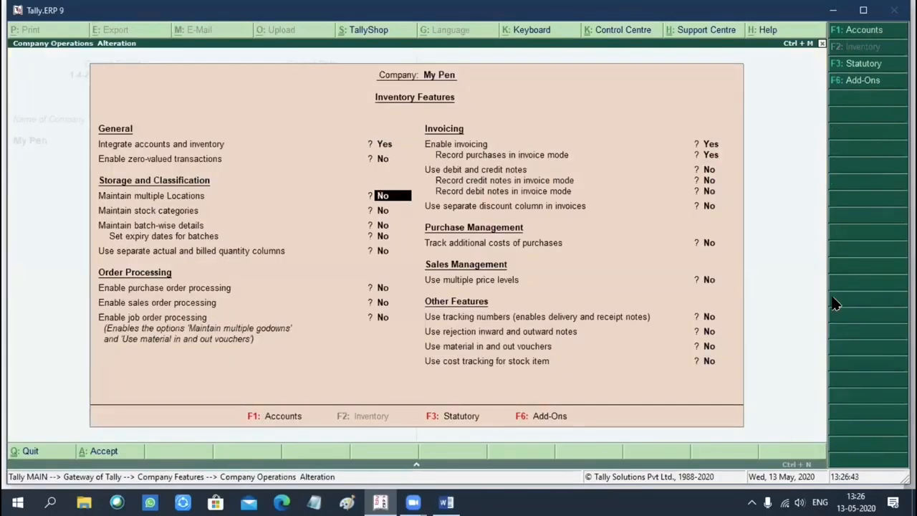
text(y)
key(Return)
key(Return)
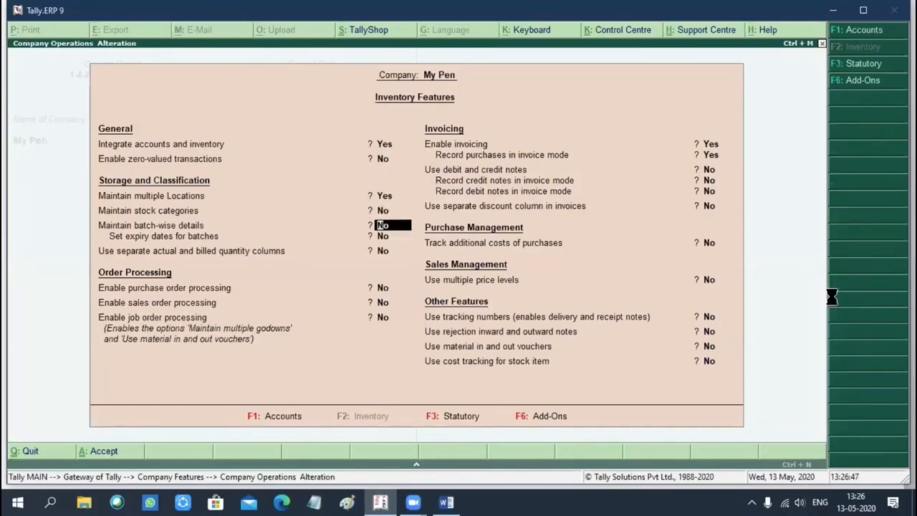
key(ctrl+a)
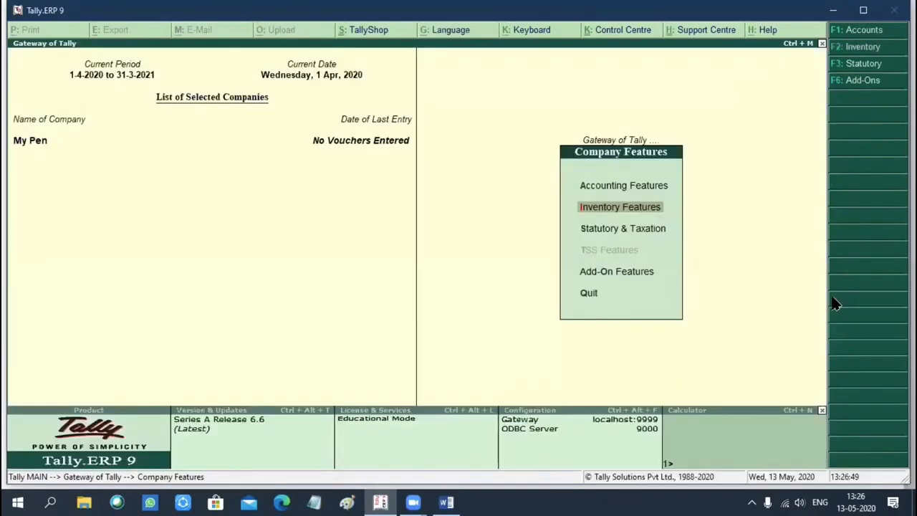
key(Escape)
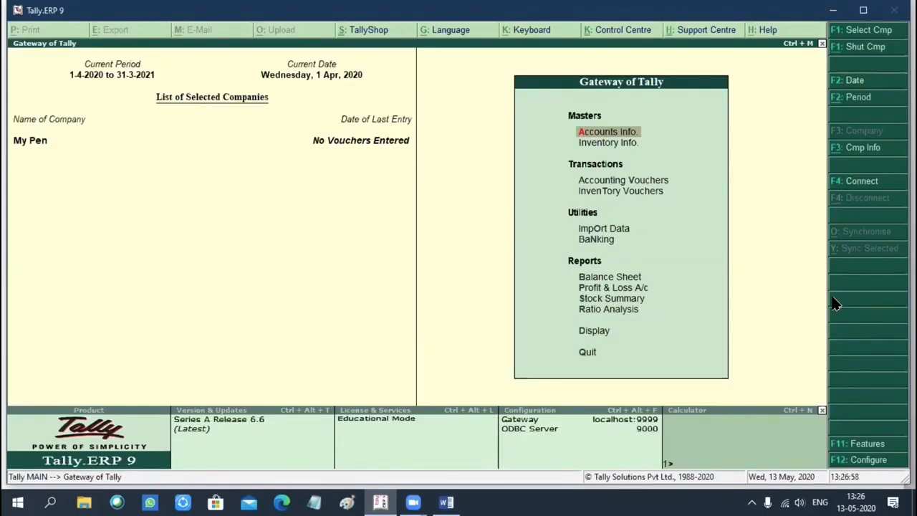
Create a single inventory location named RAW Material God under Primary, leaving both third-party stock options at No.
key(Down)
key(Return)
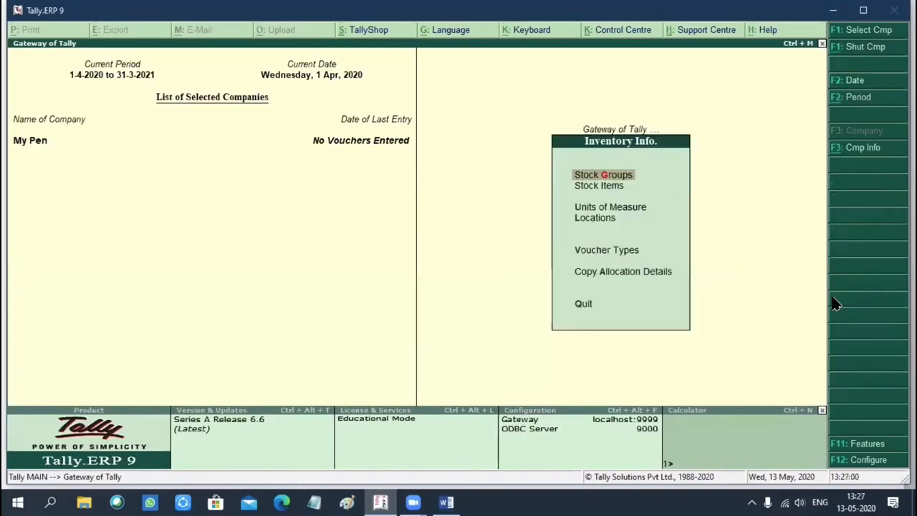
key(Down)
key(Down)
key(Down)
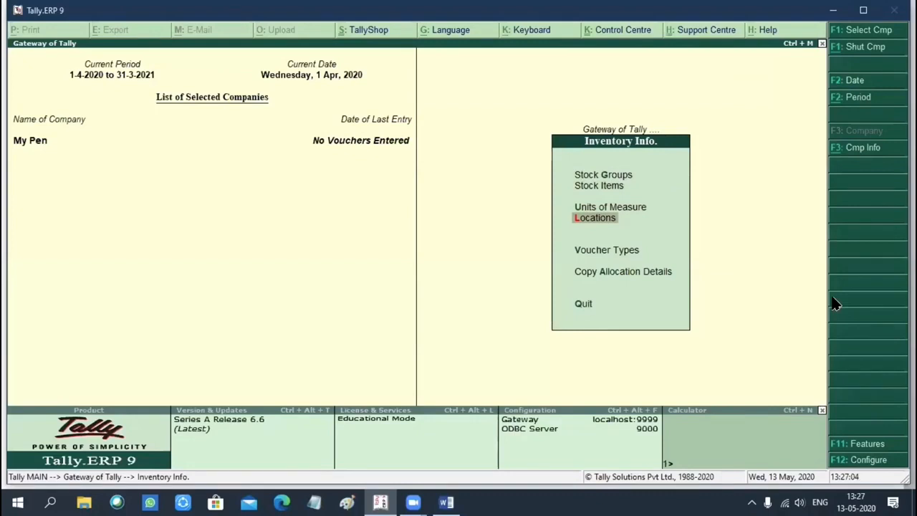
key(Return)
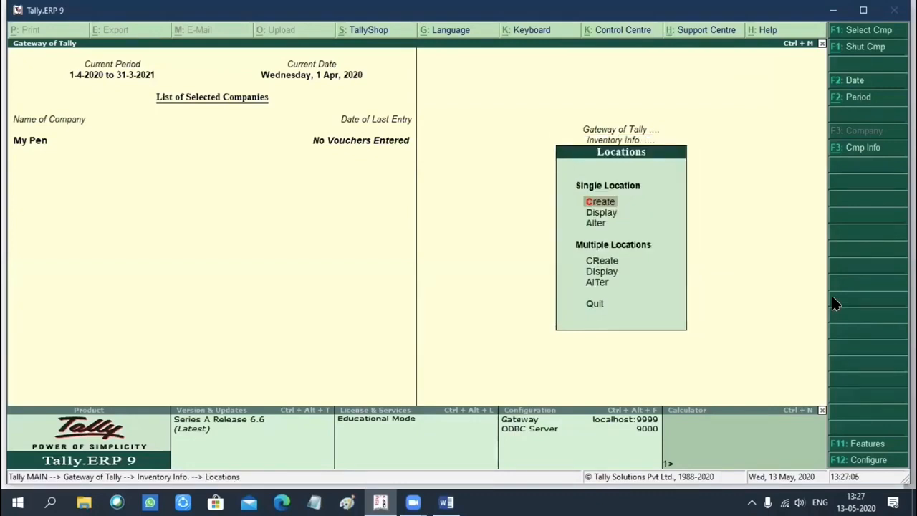
key(Return)
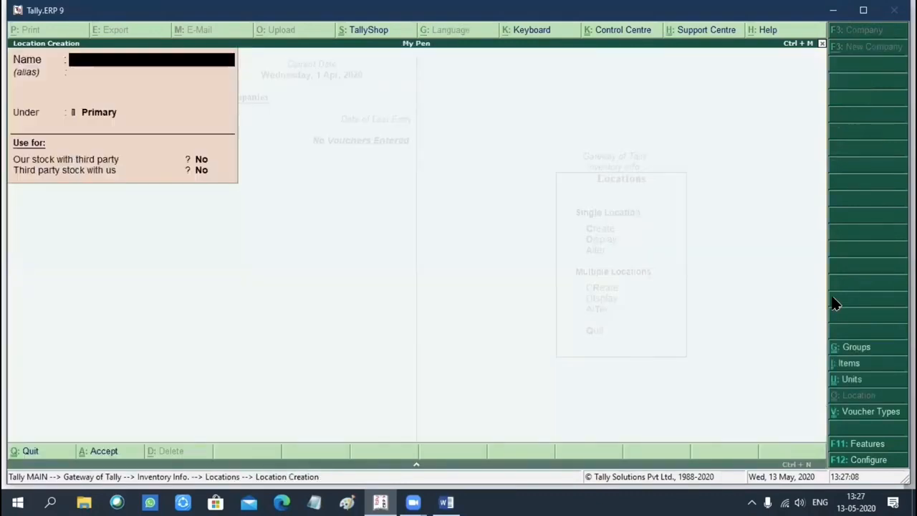
text(RAW Mater)
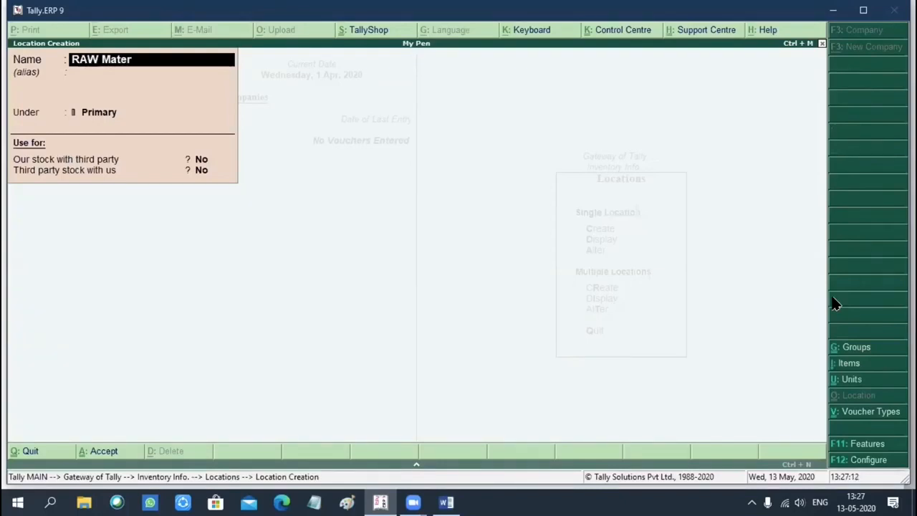
text(ial God)
key(Return)
key(Return)
key(Return)
key(Return)
key(Return)
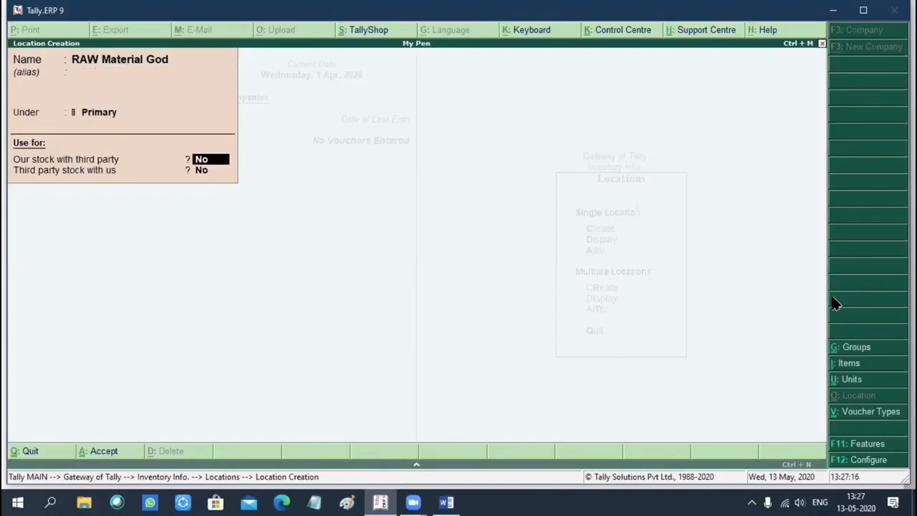
key(Return)
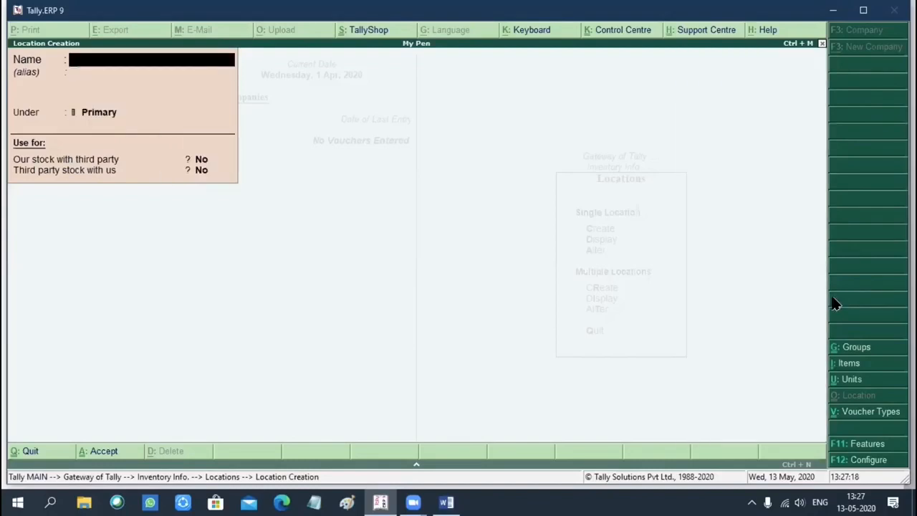
Create a second location named Final Product God under Primary and return to the Gateway of Tally.
text(Final Product)
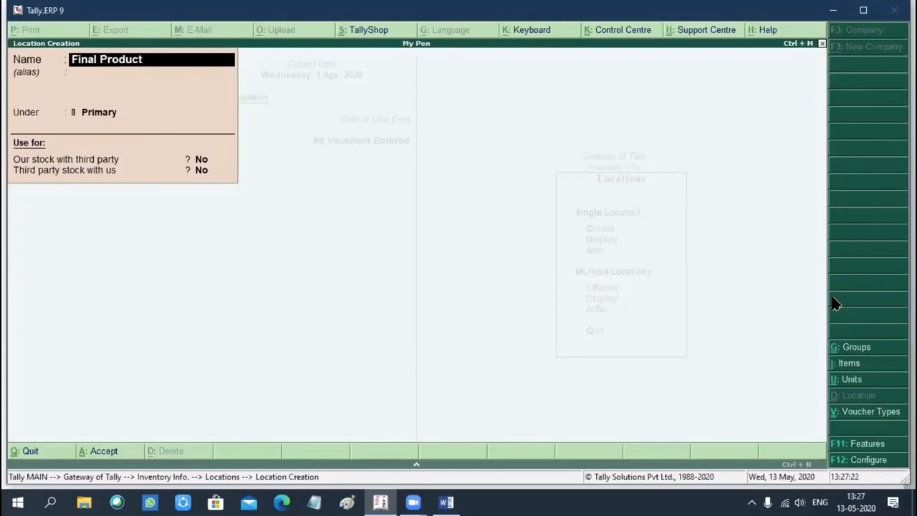
text( God)
key(Return)
key(Return)
key(Return)
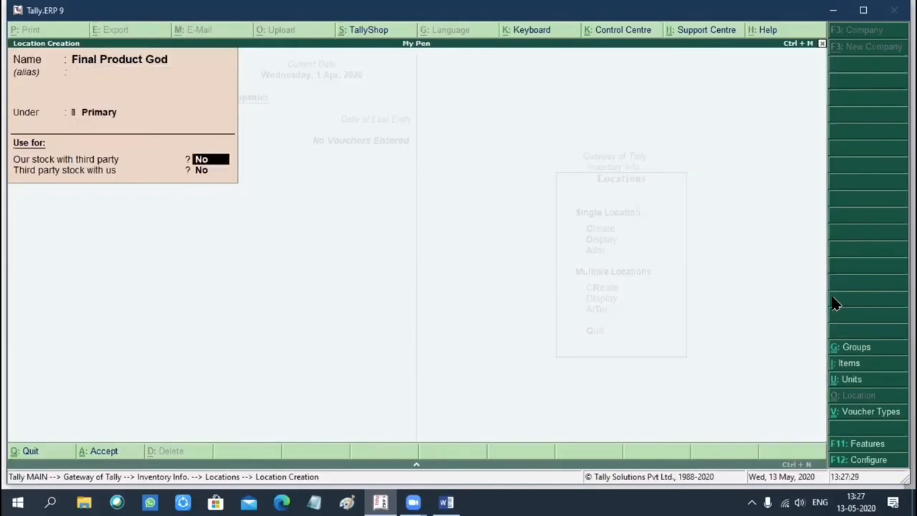
key(Return)
key(Return)
key(Return)
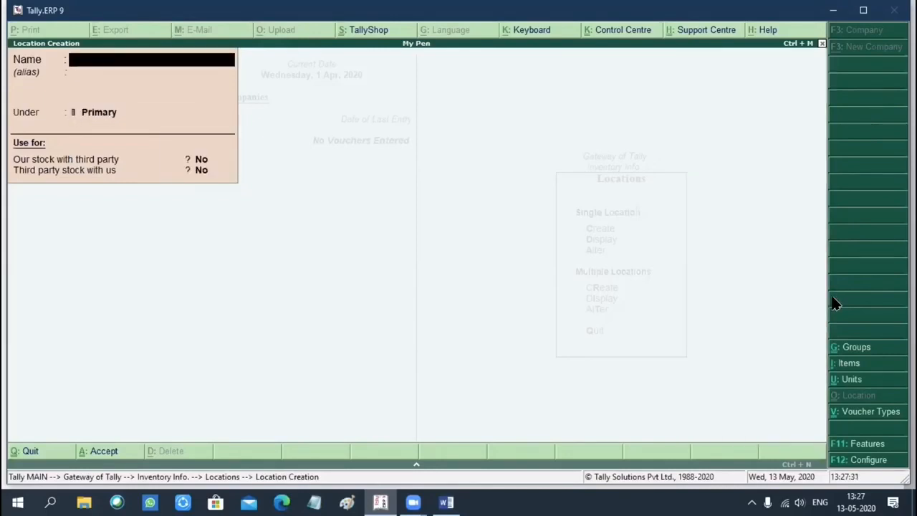
key(Escape)
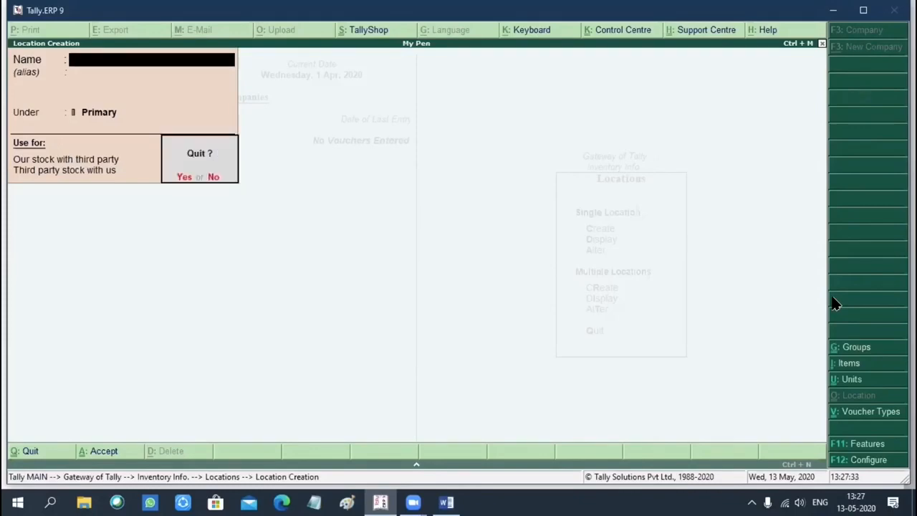
key(Return)
key(Escape)
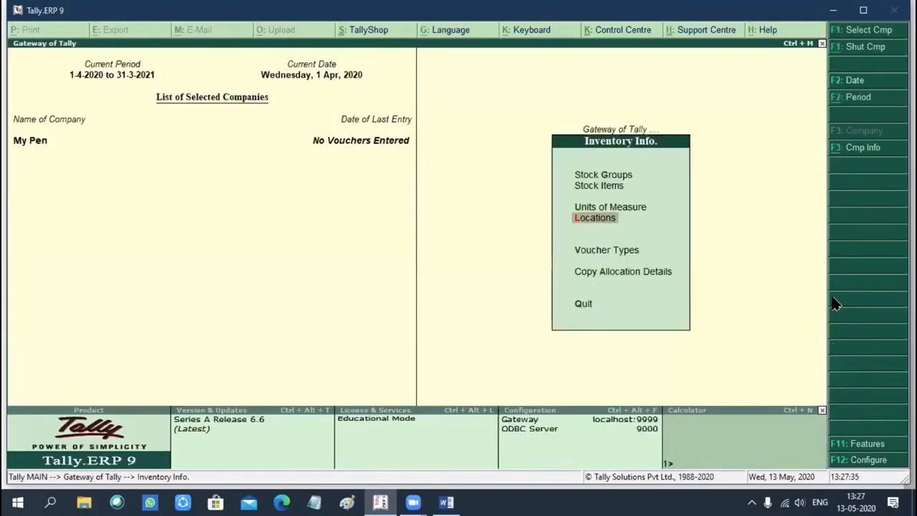
key(Escape)
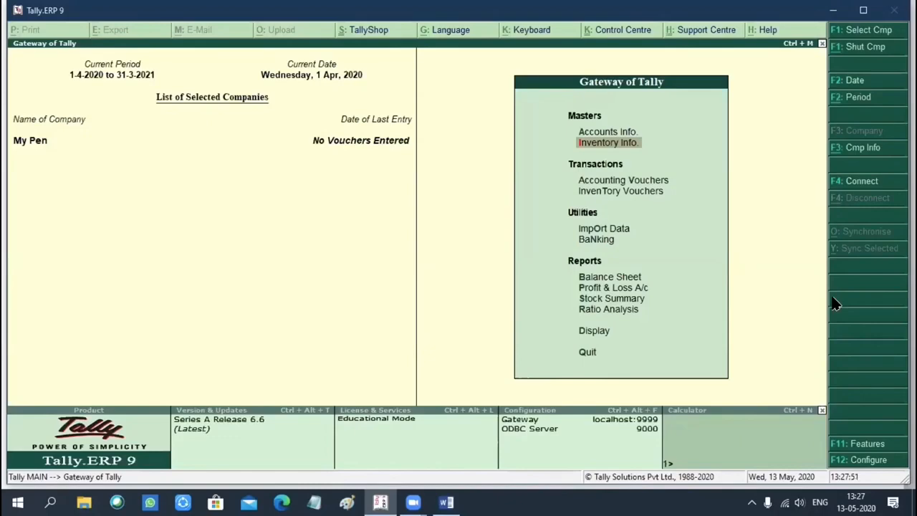
Create a single stock group named RAW Matrial under Primary with quantities of items added set to Yes.
key(Return)
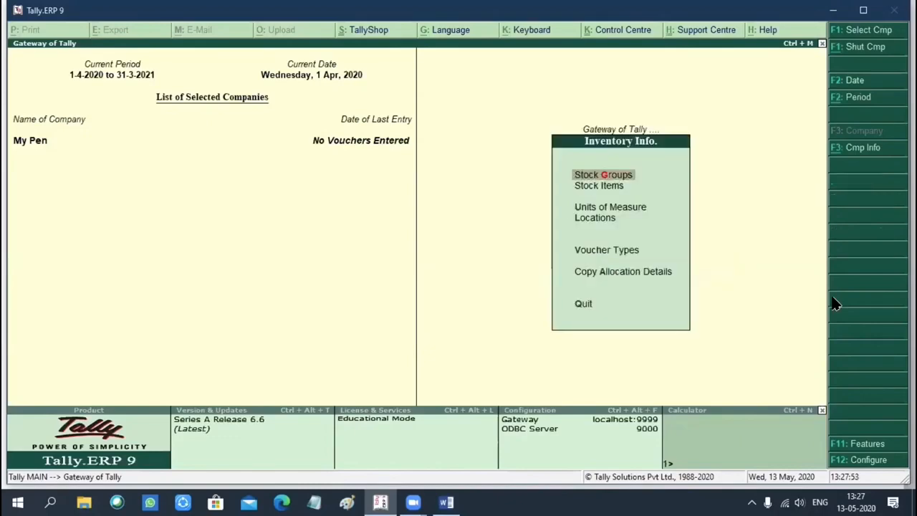
key(Return)
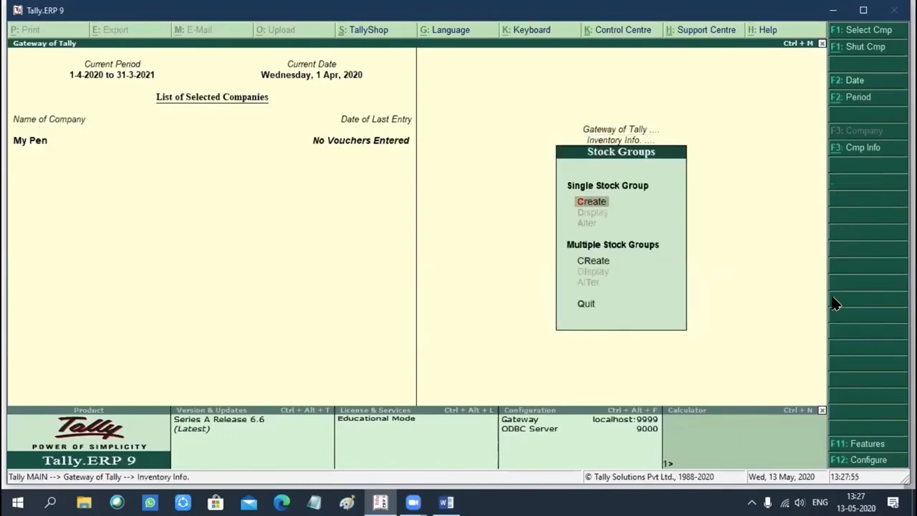
key(Return)
text(R)
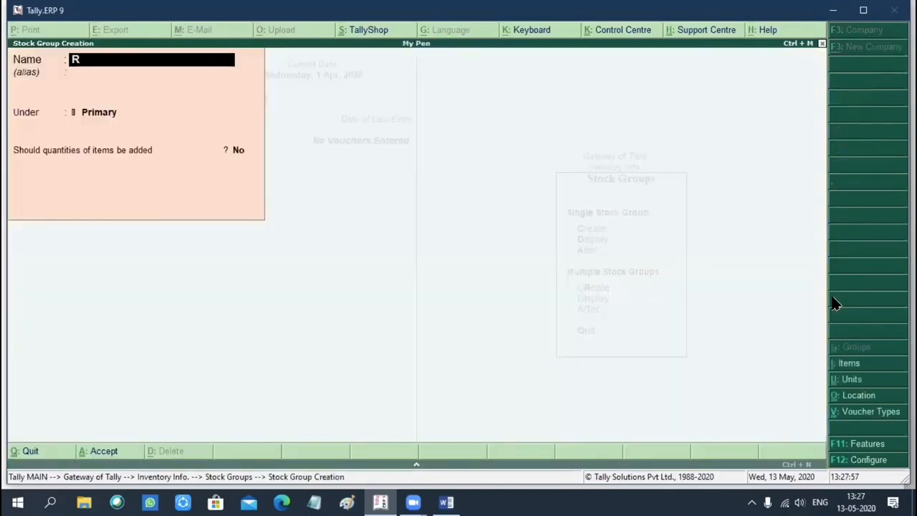
text(AW Matrial)
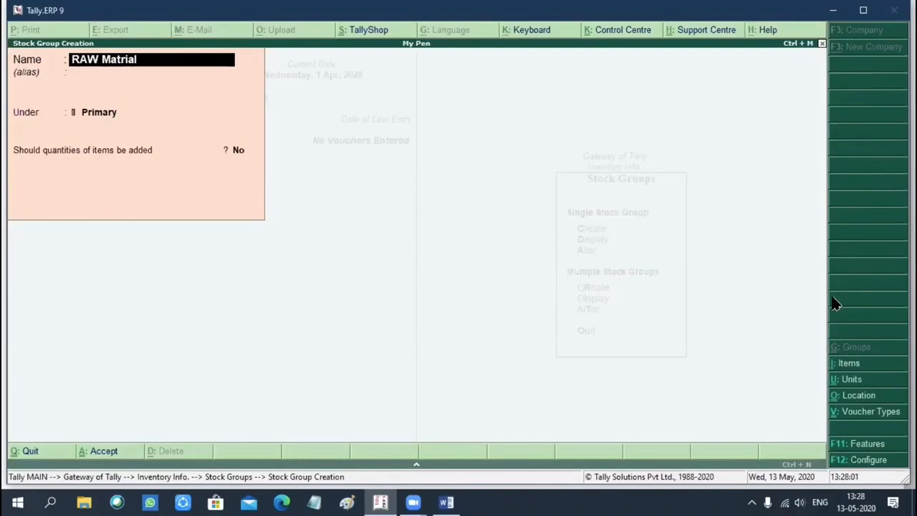
key(Return)
key(Return)
key(Return)
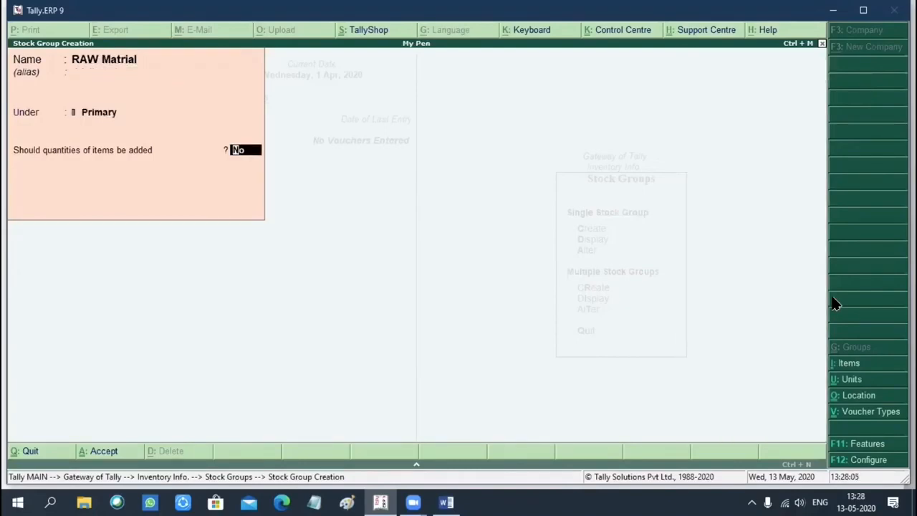
text(y)
key(Return)
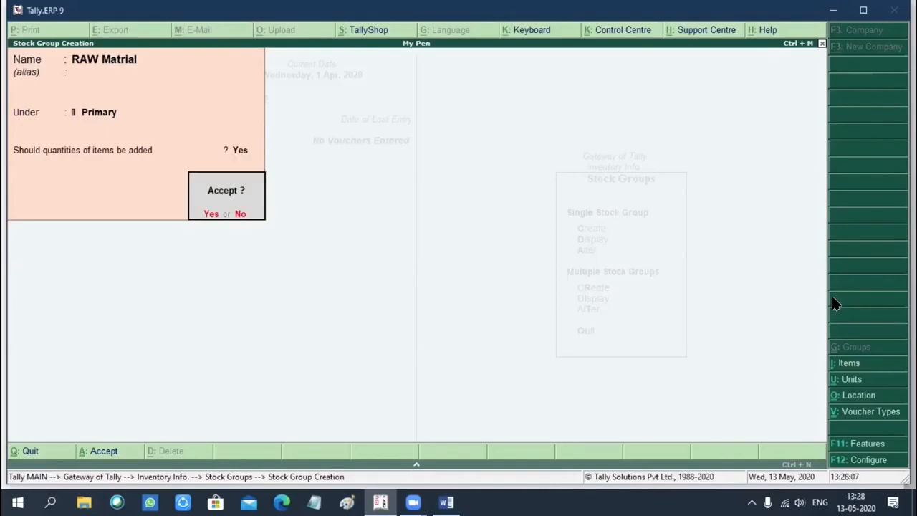
key(Return)
Create a second stock group named Final Product under Primary with quantities of items added set to Yes, and return to the Gateway of Tally.
text(Fi)
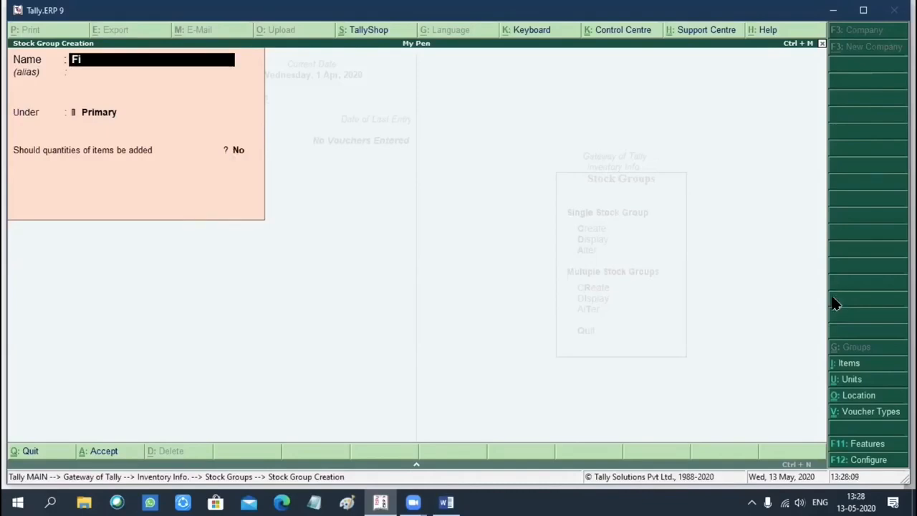
text(nal Product)
key(Return)
key(Return)
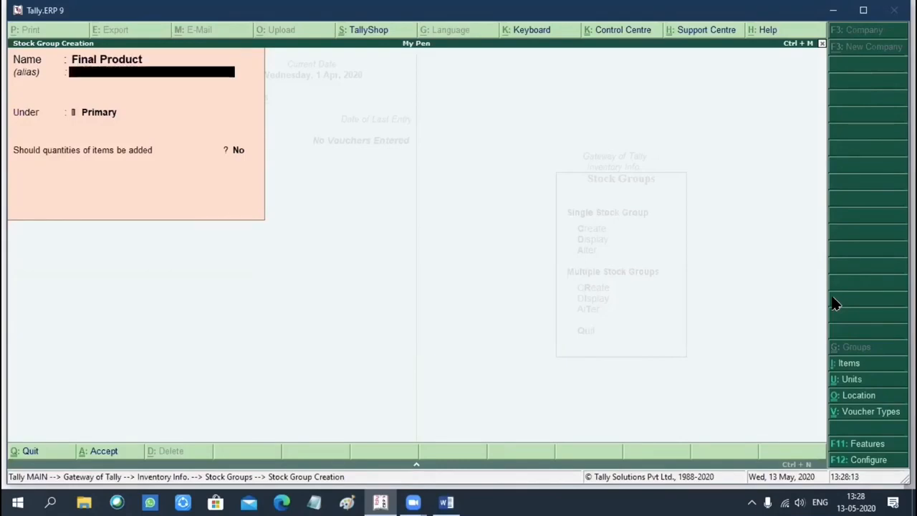
key(Return)
text(y)
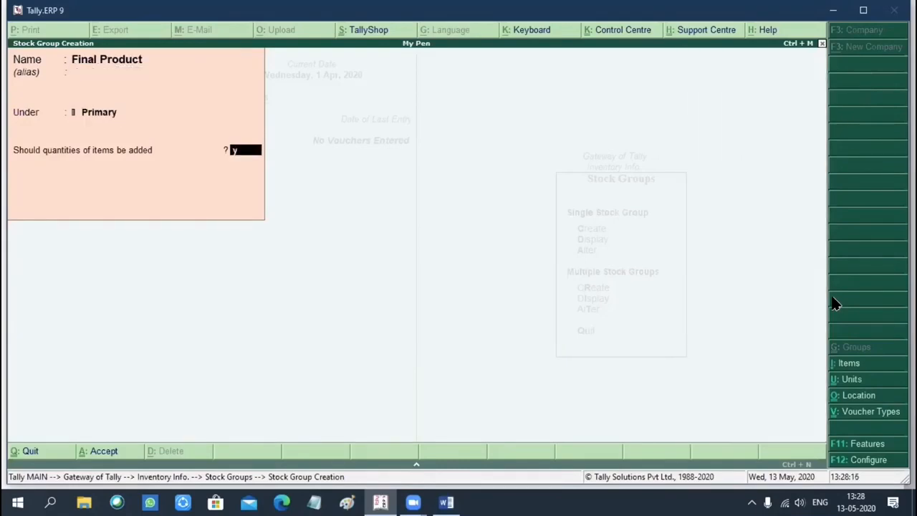
key(Return)
key(Return)
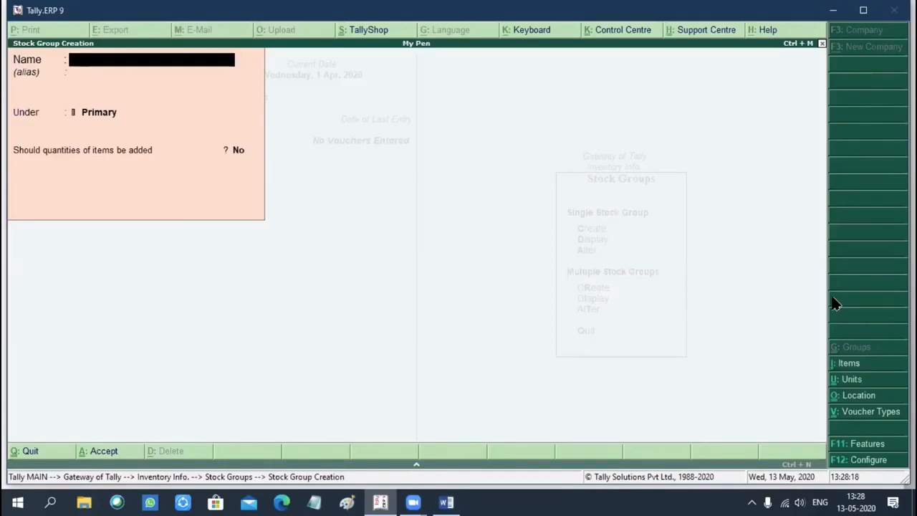
key(Escape)
key(Return)
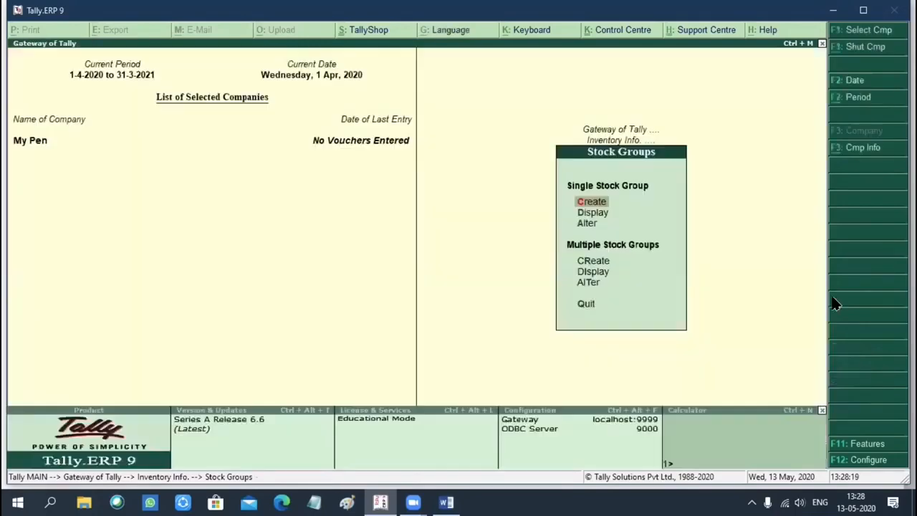
key(Escape)
key(Escape)
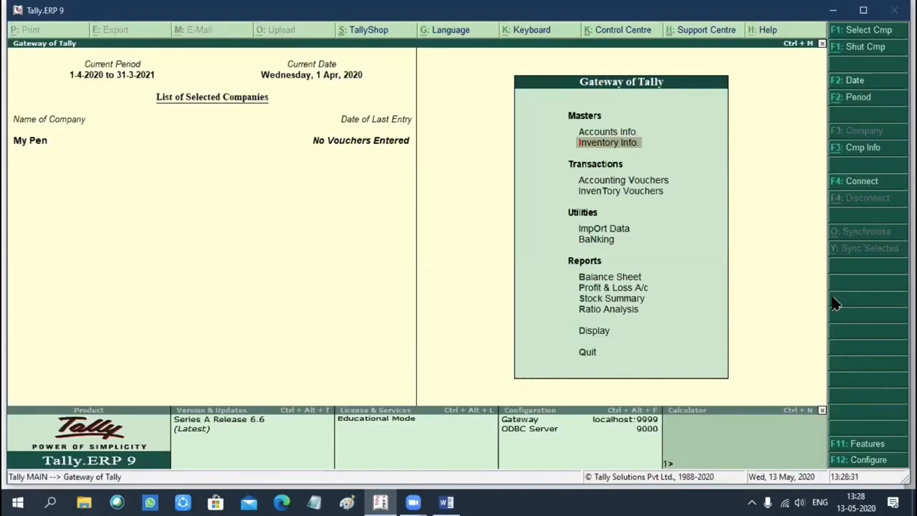
Create a simple unit of measure with symbol NO, formal name Number and 0 decimal places.
key(Return)
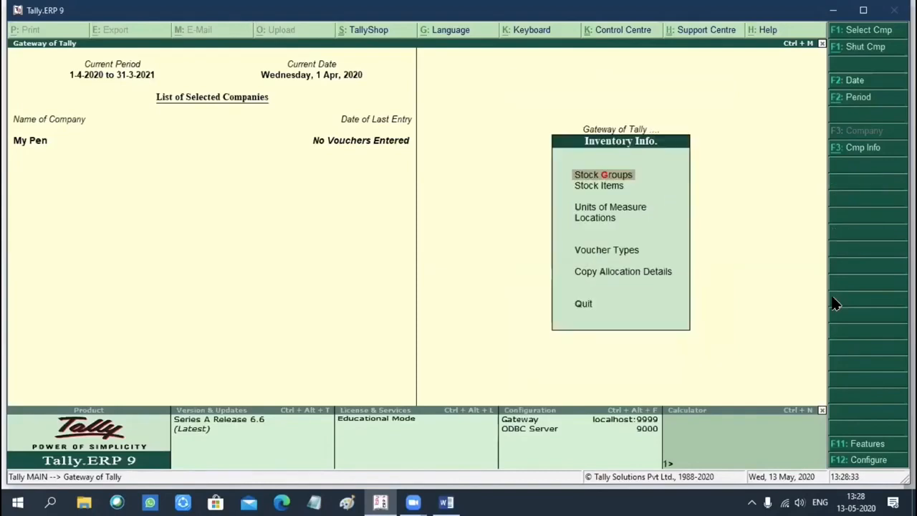
key(Down)
key(Down)
key(Down)
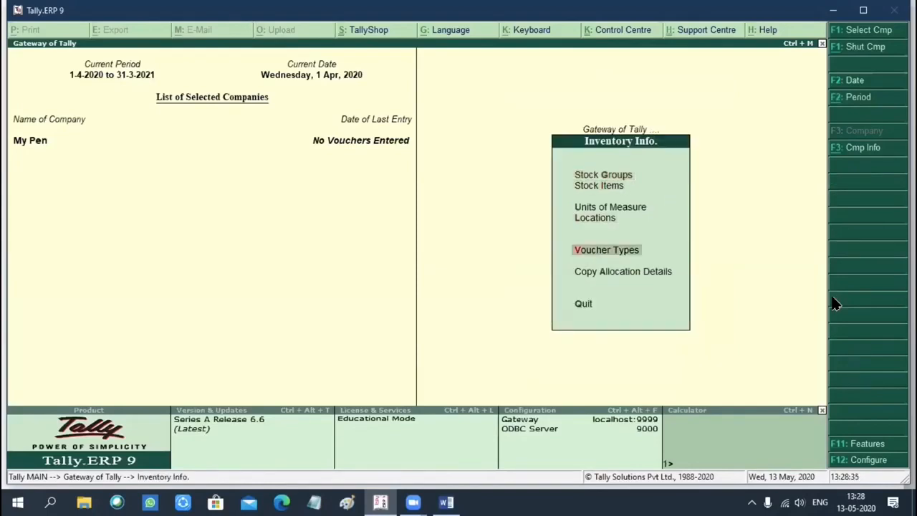
key(Up)
key(Up)
key(Return)
key(Return)
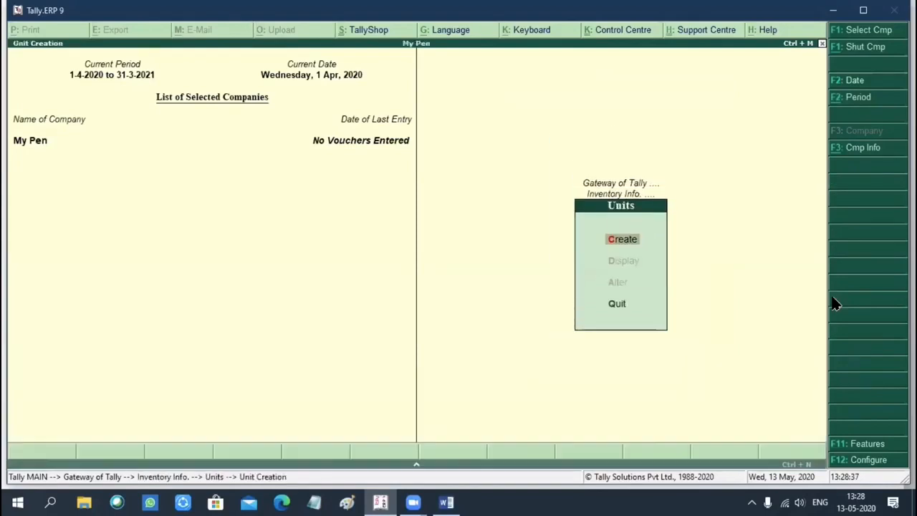
text(NO)
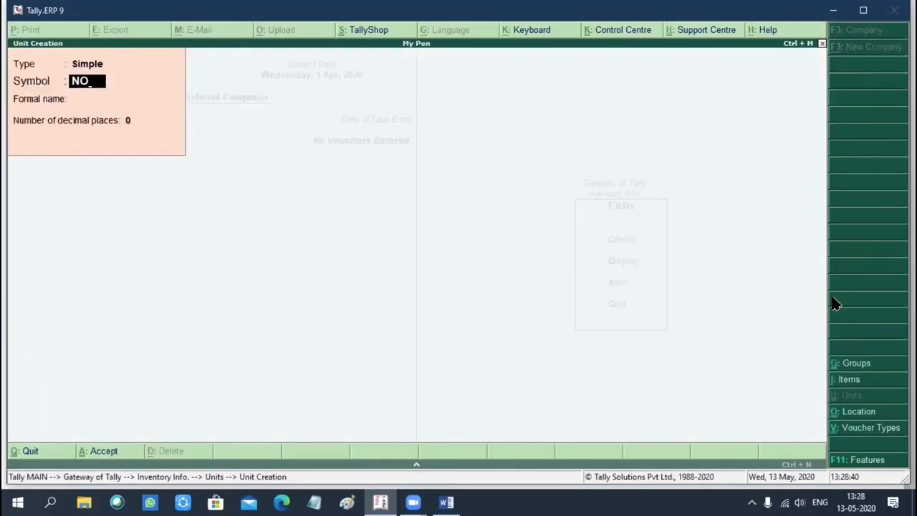
key(Return)
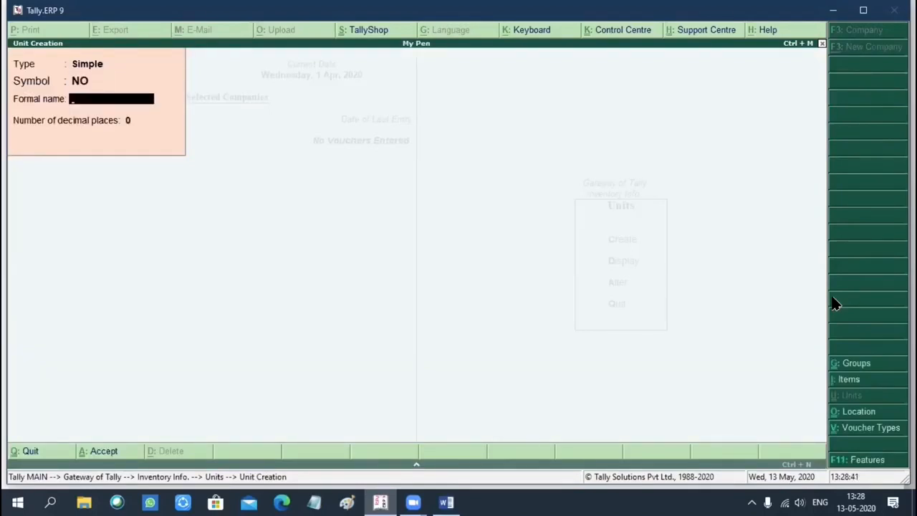
text(Number)
key(Return)
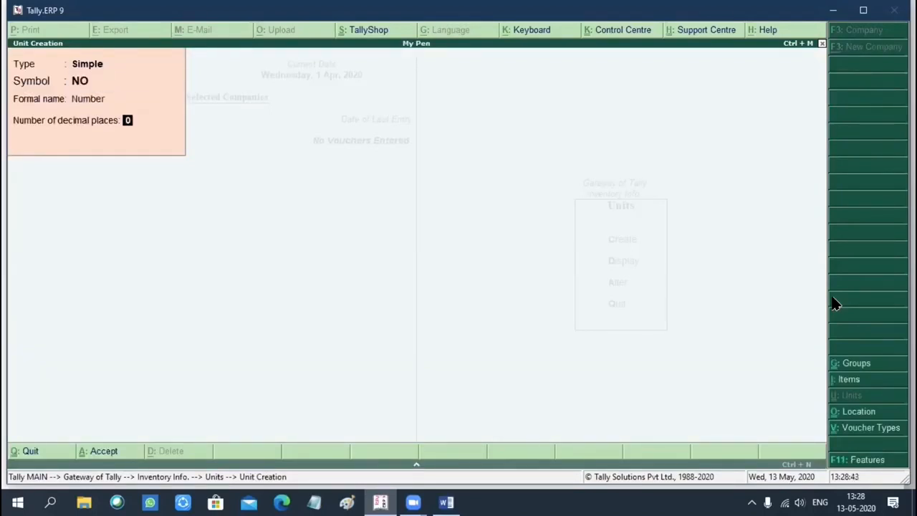
key(Return)
key(Return)
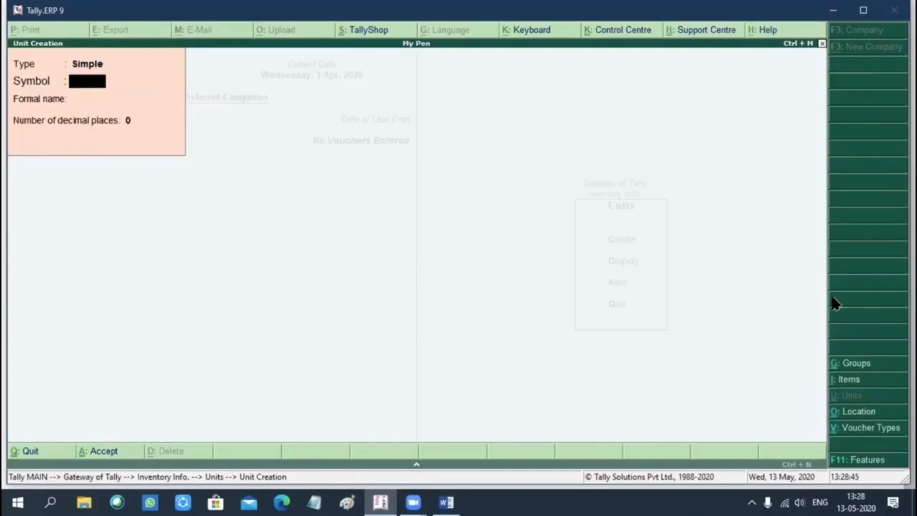
Create a simple unit with symbol GM, no formal name and 0 decimal places, and return to the Gateway of Tally.
text(GM)
key(Return)
key(Return)
key(Return)
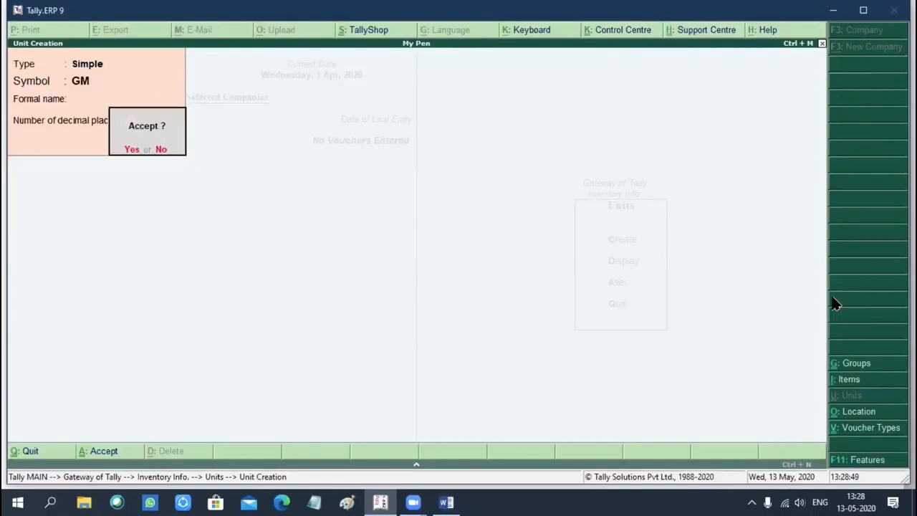
key(Return)
key(Escape)
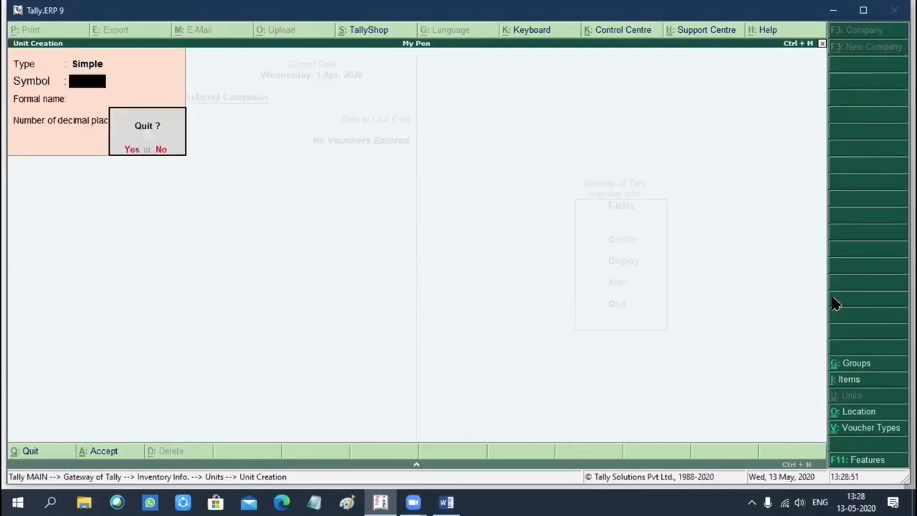
key(Return)
key(Escape)
key(Escape)
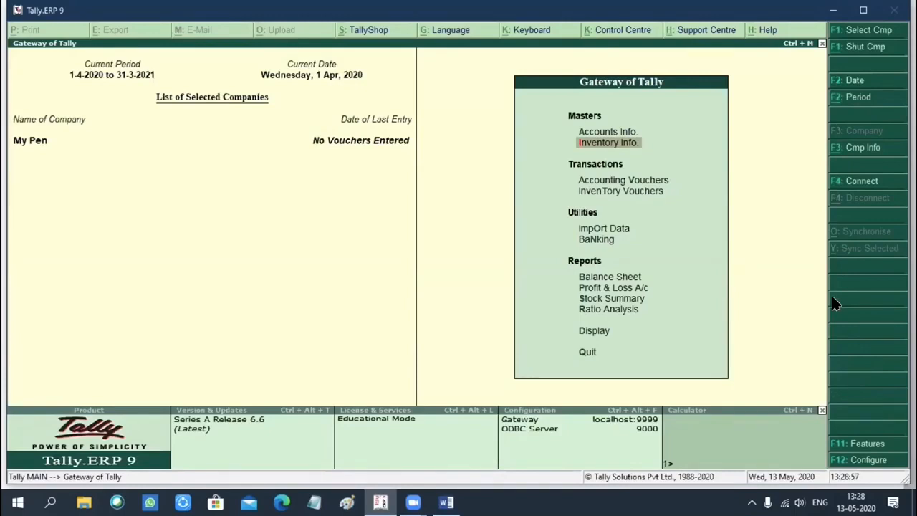
Switch to the Word notes, read the Step 4 list of stock items to create, and return to Tally.
click(450, 502)
scroll(454, 263, down, 10)
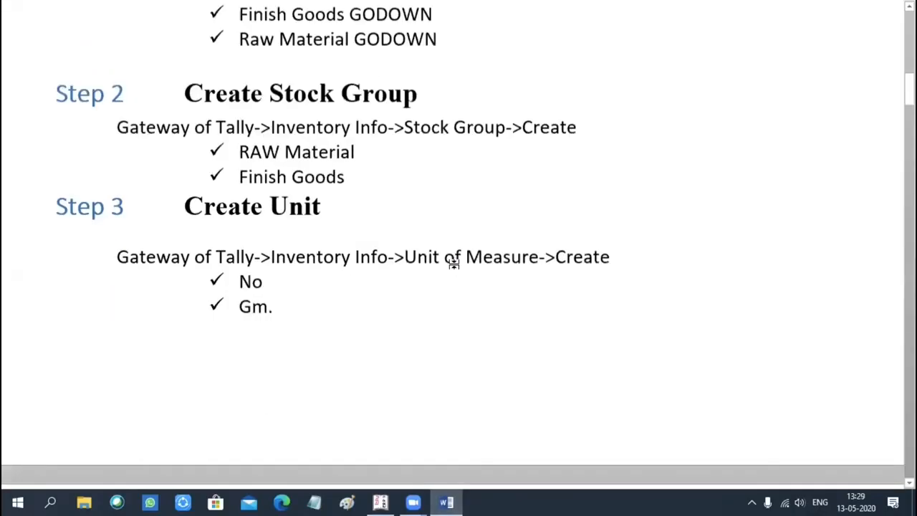
scroll(454, 263, down, 1)
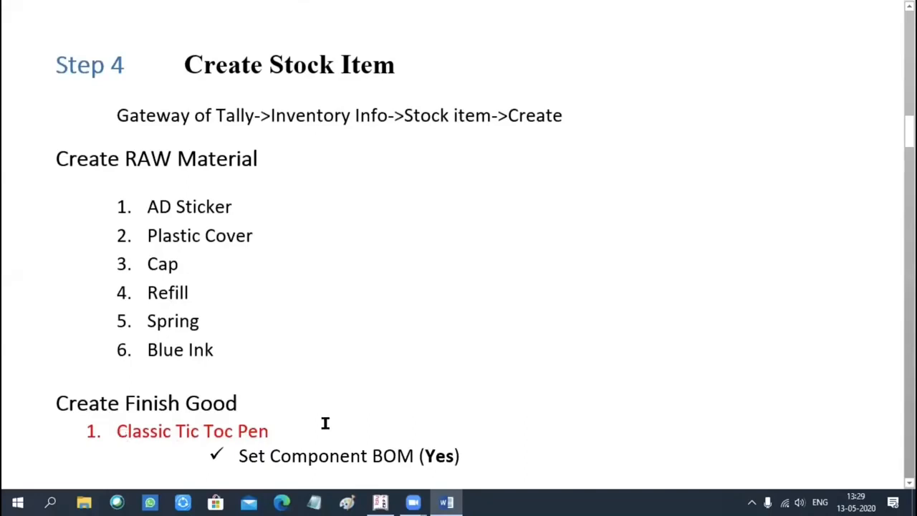
click(380, 501)
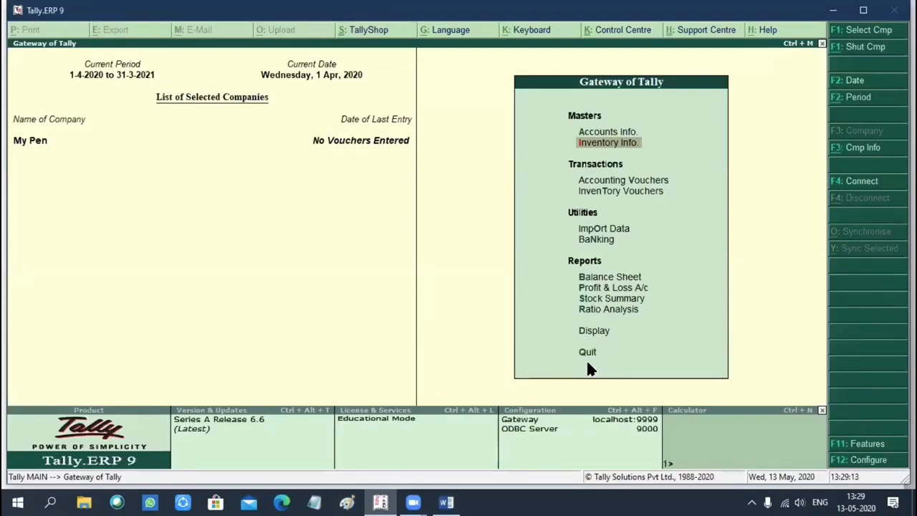
Start a single stock item named AD Stikers and place it under the RAW Matrial group.
key(Return)
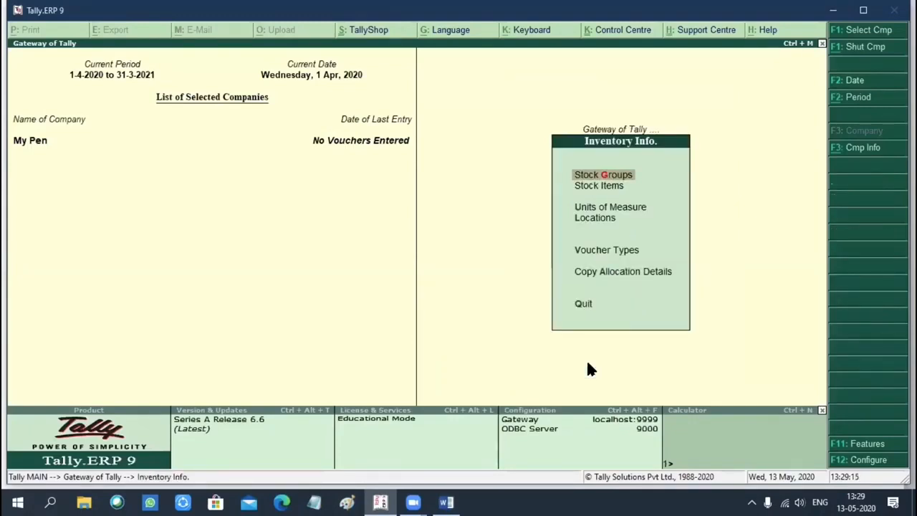
key(Down)
key(Return)
key(Return)
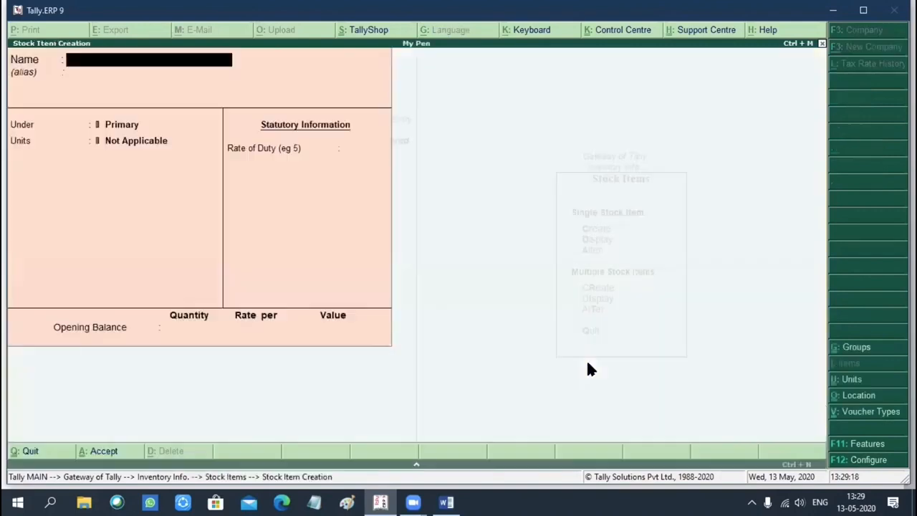
text(AD Stikers)
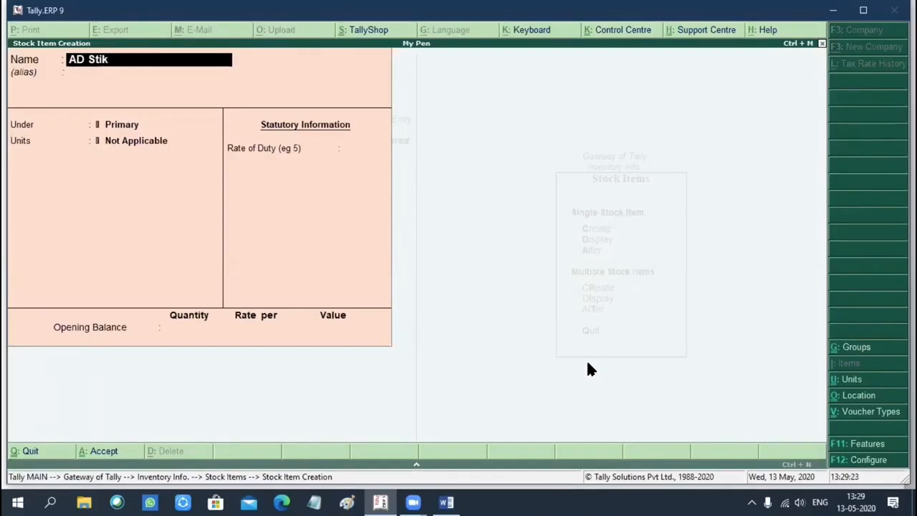
key(Return)
key(Return)
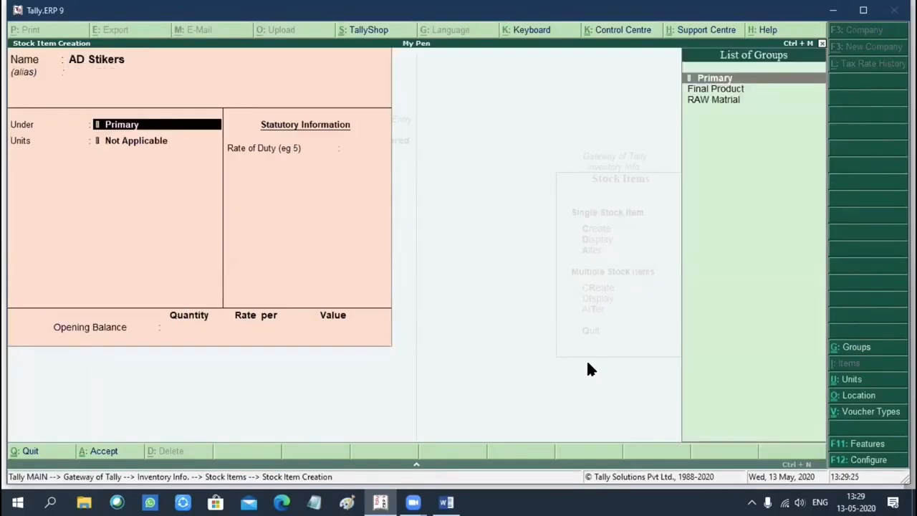
key(Down)
key(Down)
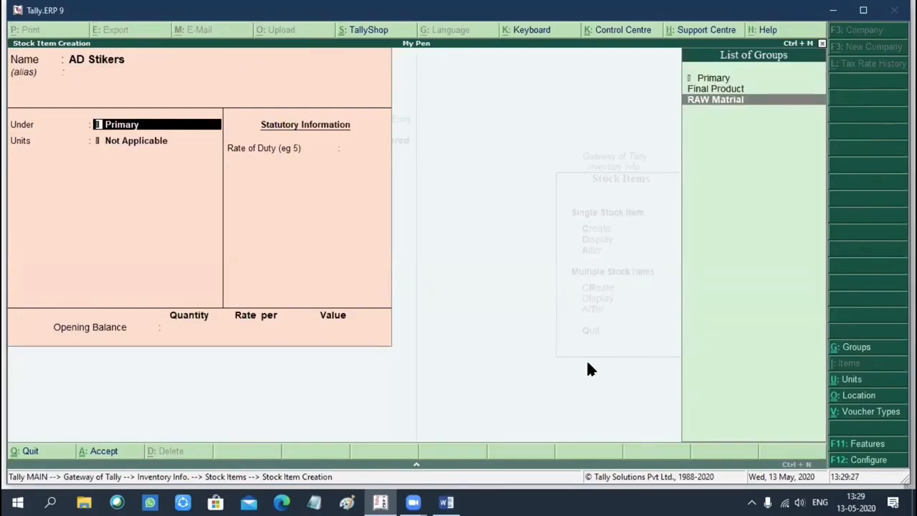
key(Return)
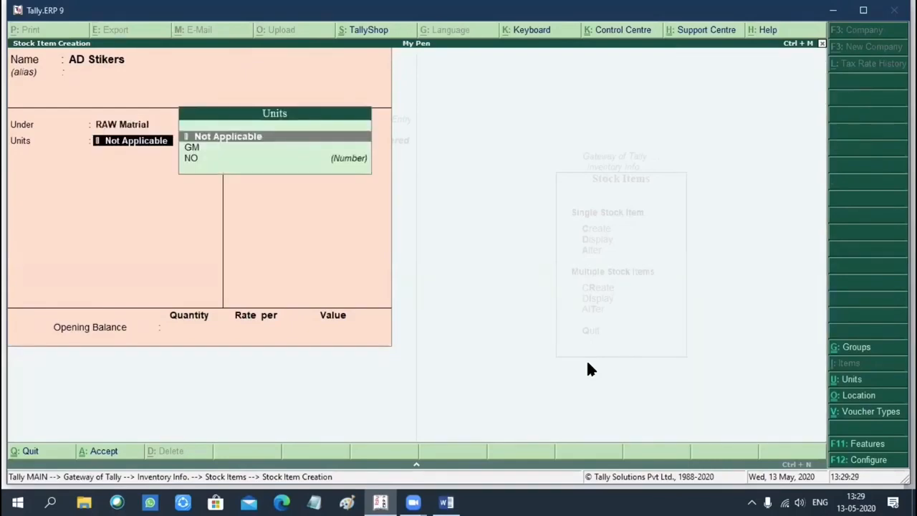
Set the AD Stikers unit to NO, leave standard rates at No and the opening balance empty, and save the item.
key(Down)
key(Down)
key(Return)
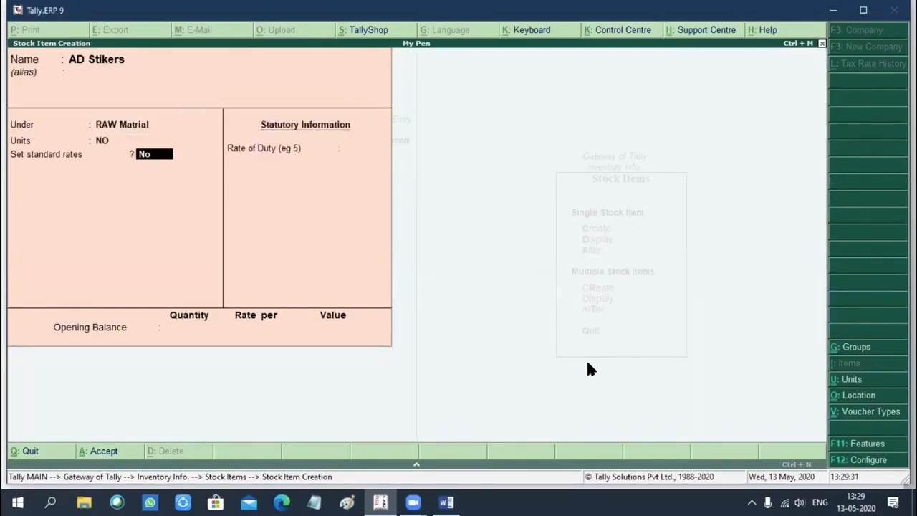
key(Return)
key(Return)
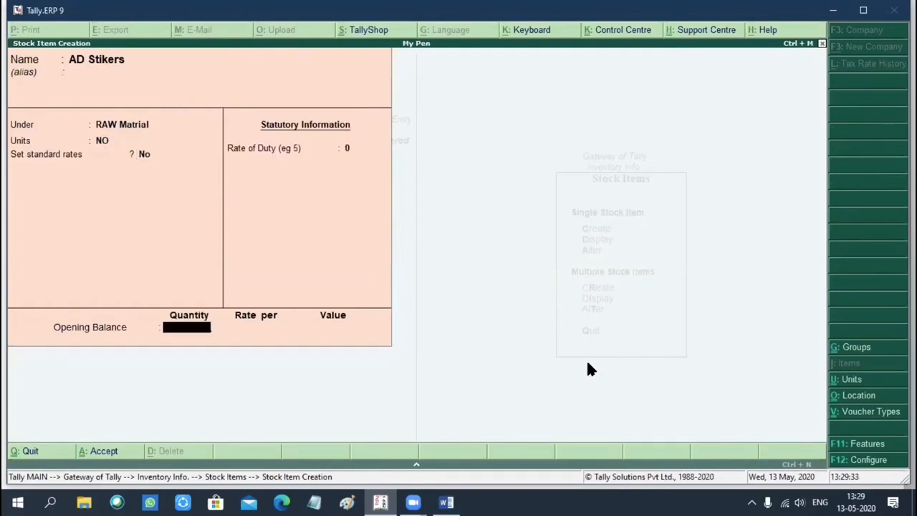
key(Return)
key(Return)
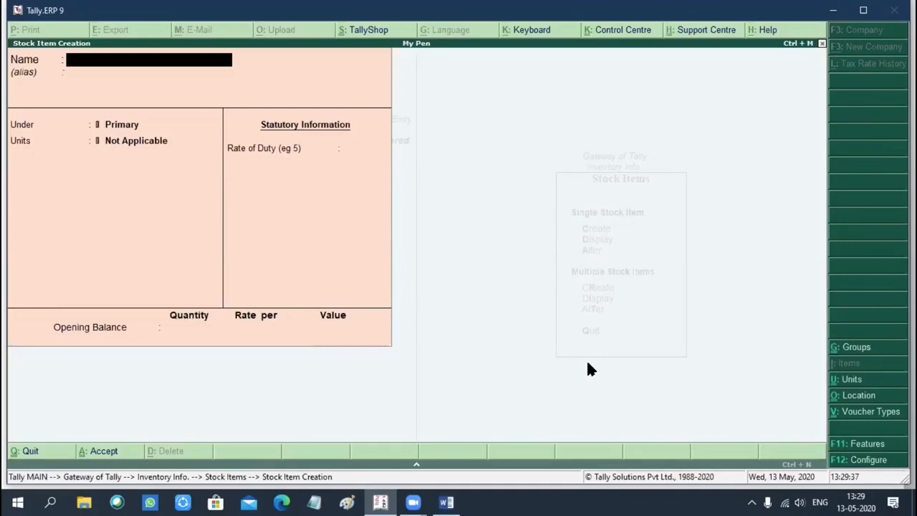
Create a stock item named Plastic Cover under RAW Matrial with unit NO, standard rates at No and no opening balance.
text(Plastic Cover)
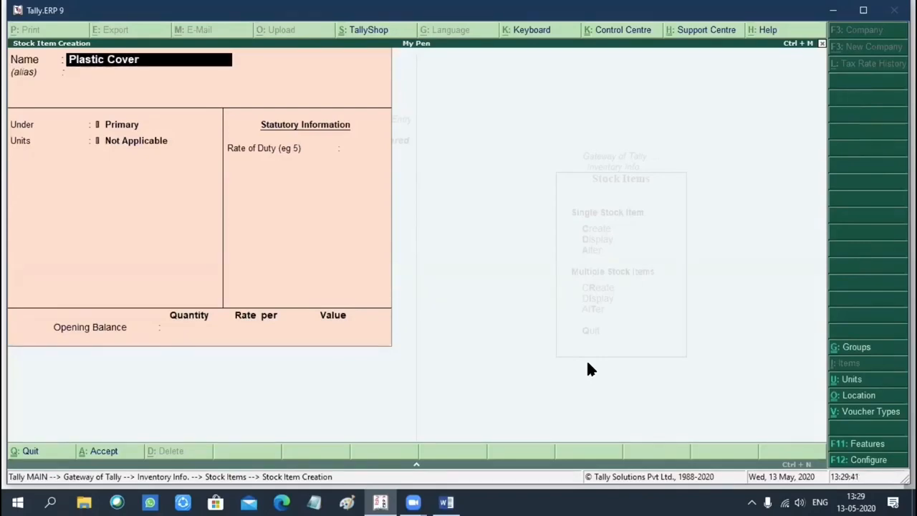
key(Return)
key(Return)
key(Down)
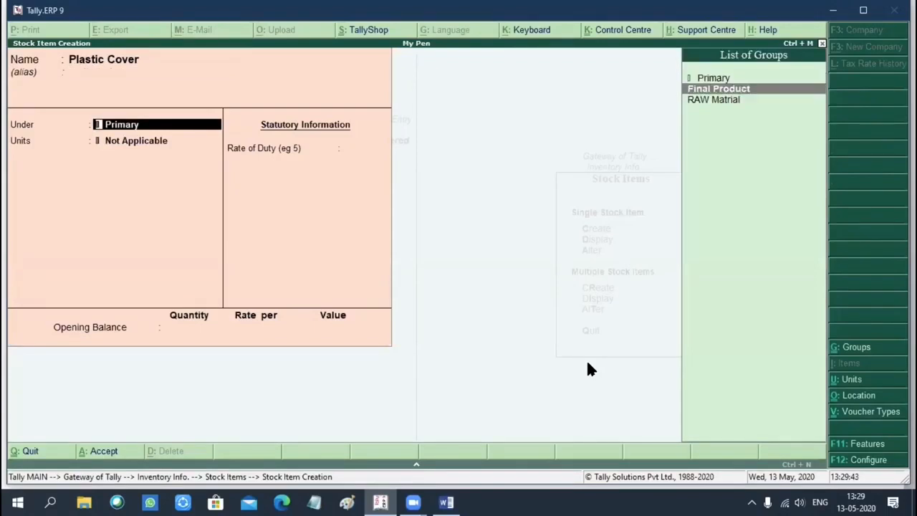
key(Down)
key(Return)
key(Return)
key(Return)
key(Return)
key(Return)
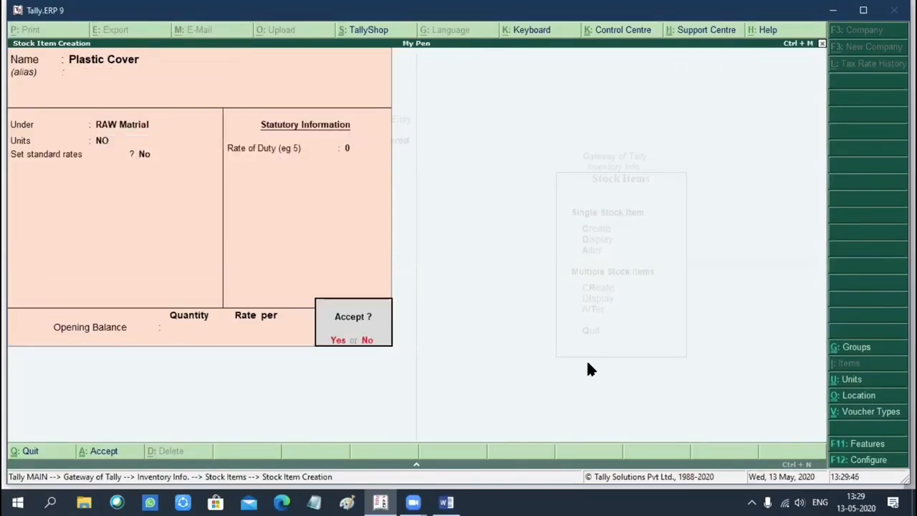
key(Return)
Create a stock item named Spring under RAW Matrial with unit NO, standard rates at No and no opening balance.
text(Spring)
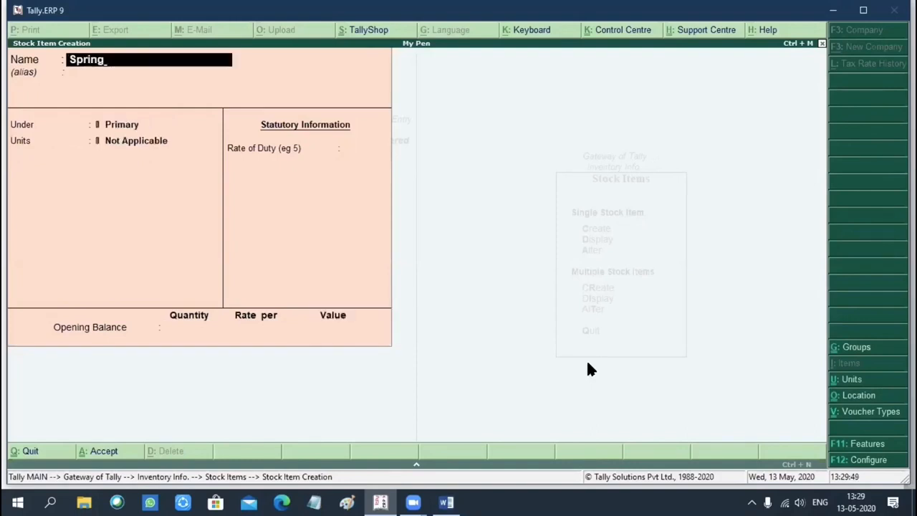
key(Return)
key(Down)
key(Down)
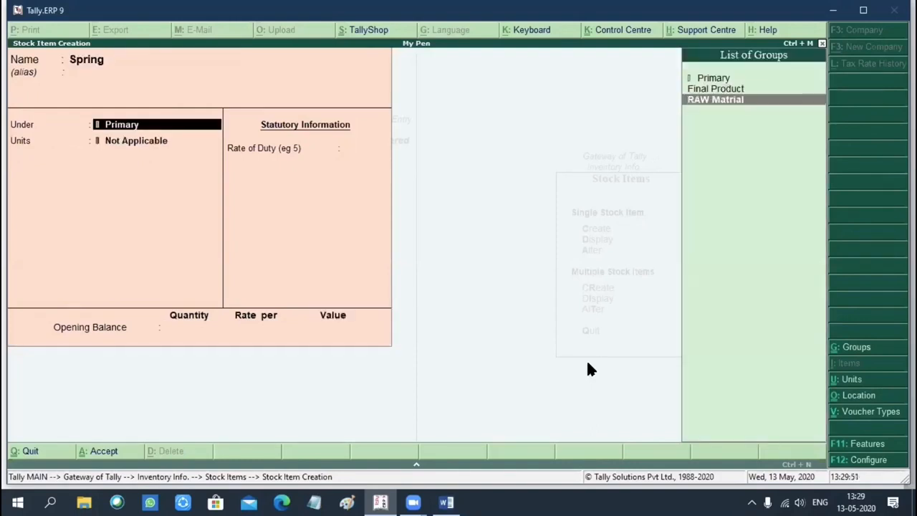
key(Return)
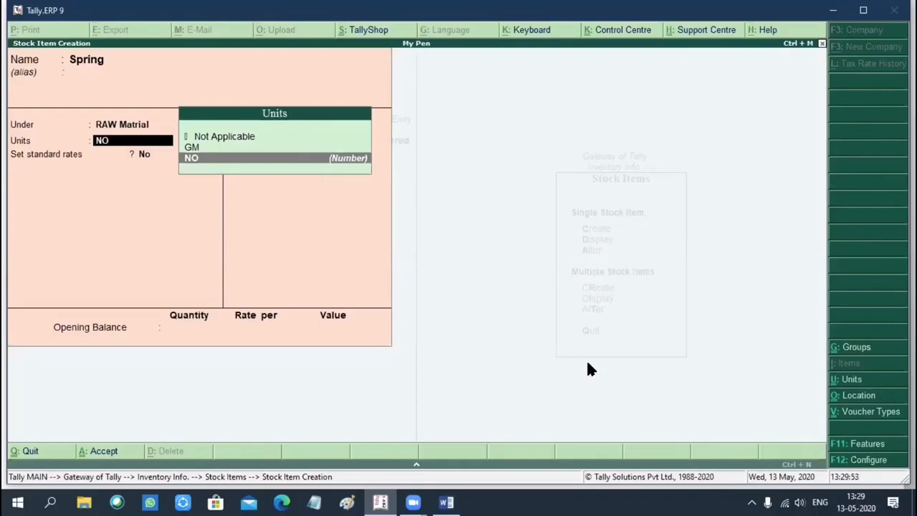
key(Return)
key(Return)
key(Return)
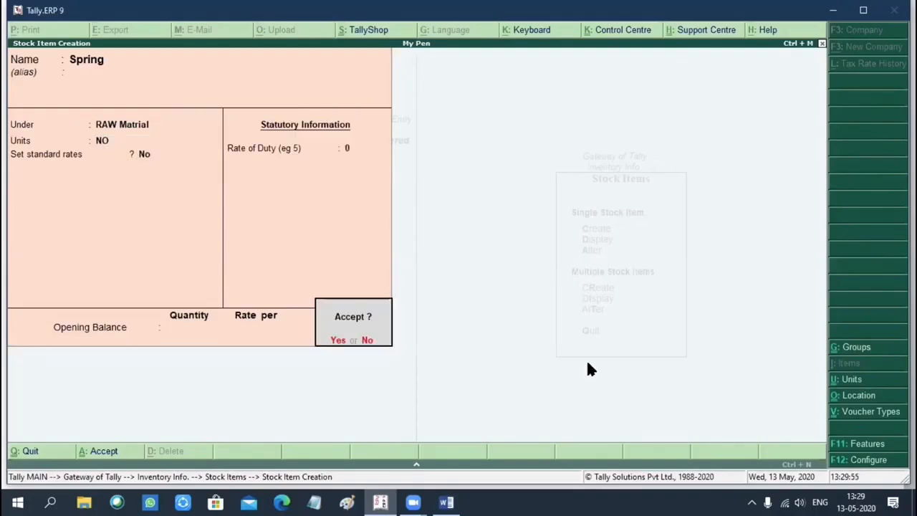
key(Return)
Create a stock item named Blue Ink under RAW Matrial with unit GM, standard rates at No and no opening balance.
text(Bl)
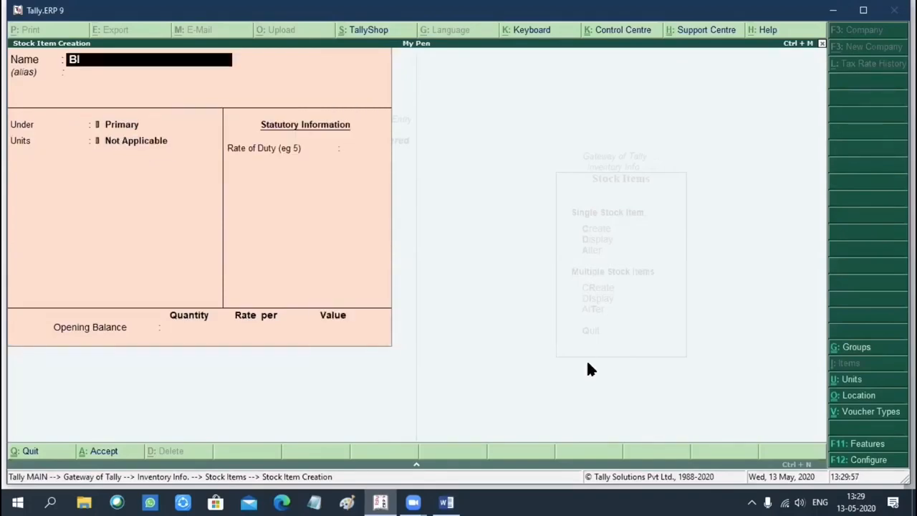
text(ue Ink)
key(Return)
key(Return)
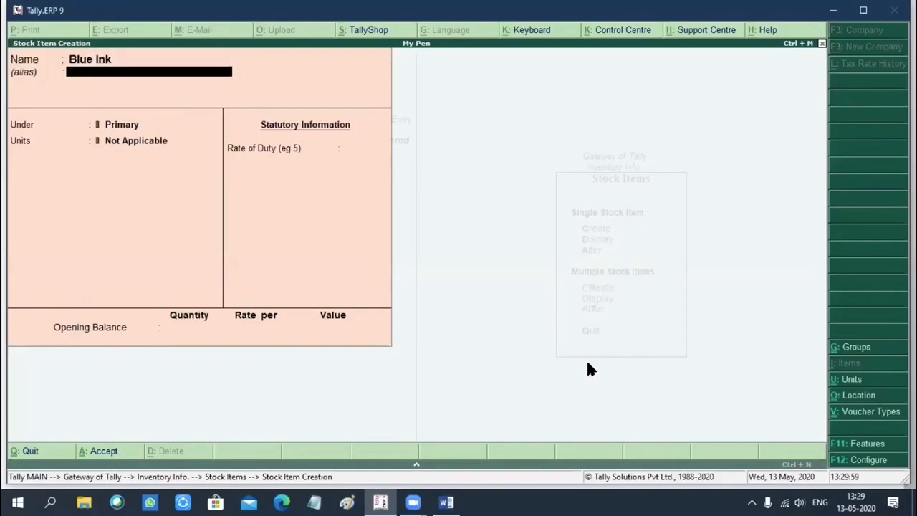
key(Down)
key(Down)
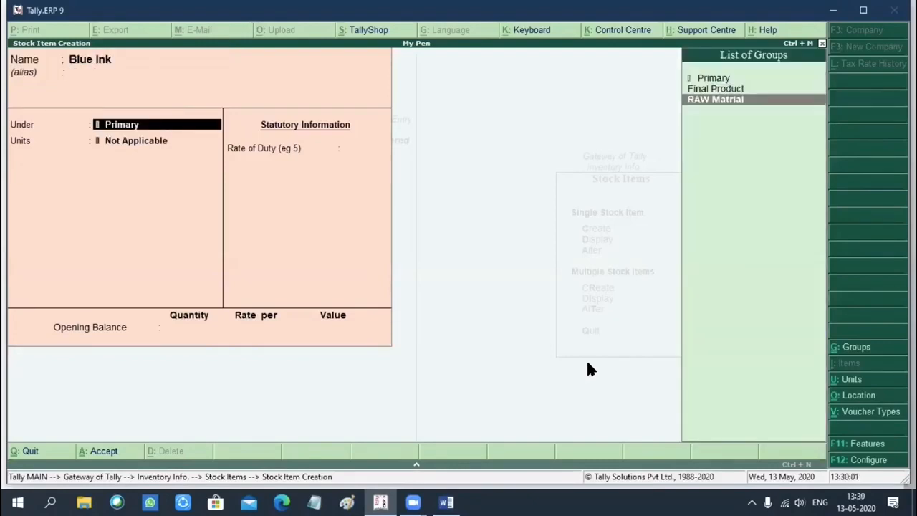
key(Return)
text(NO)
key(Up)
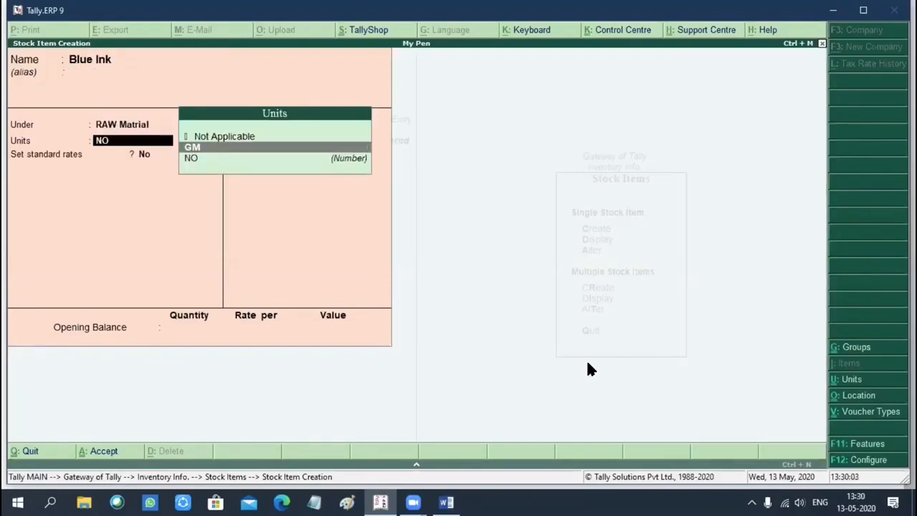
key(Return)
key(Return)
key(Return)
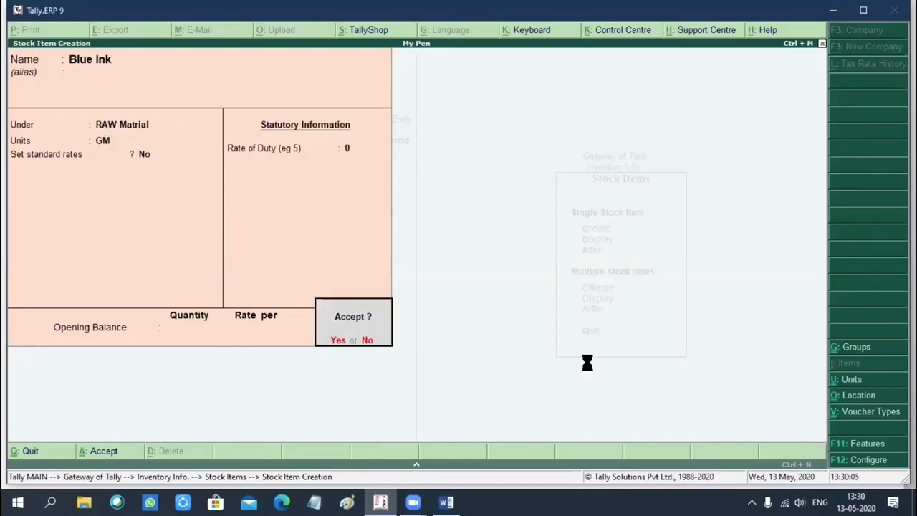
key(Return)
Create a stock item named Cap under RAW Matrial with unit NO, standard rates at No and no opening balance.
text(Cap)
key(Return)
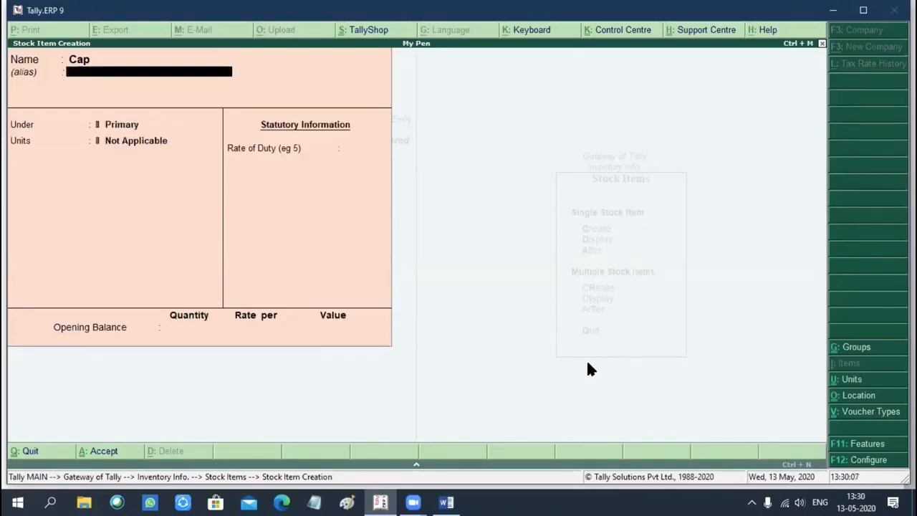
key(Return)
key(Down)
key(Down)
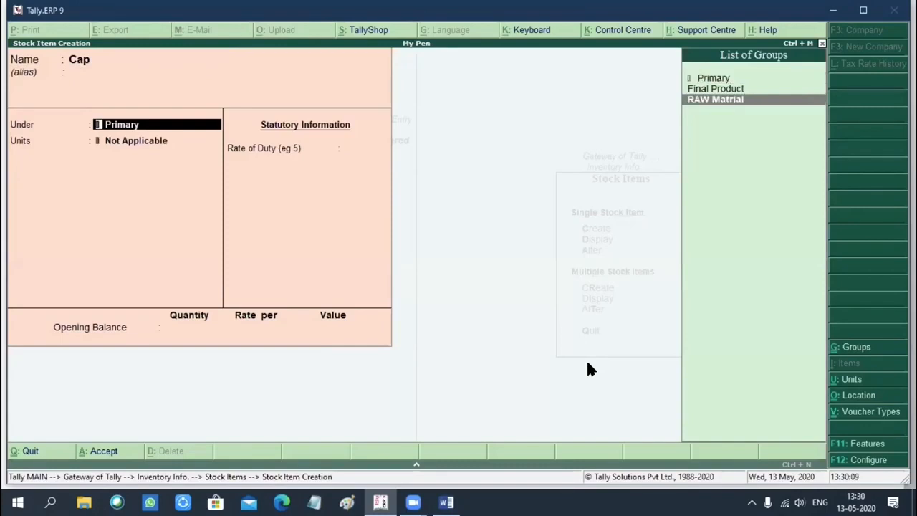
key(Return)
key(Down)
key(Down)
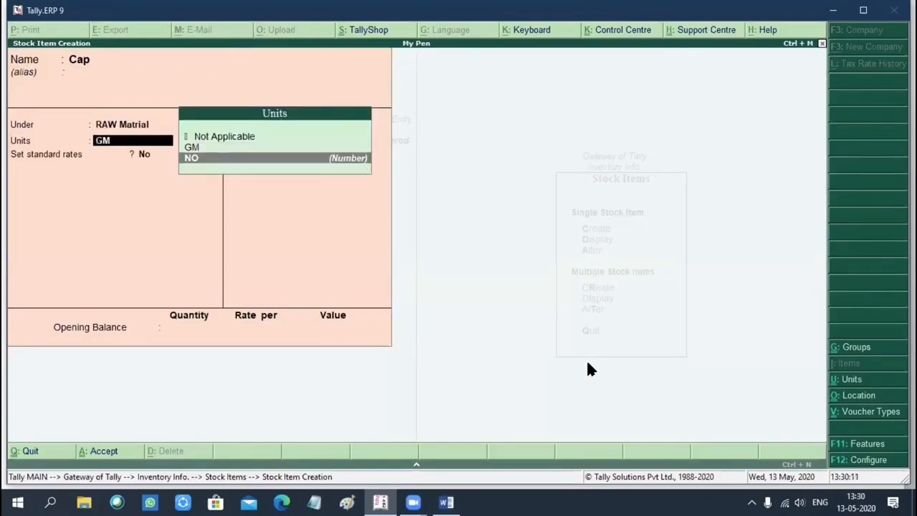
key(Return)
key(Return)
key(Return)
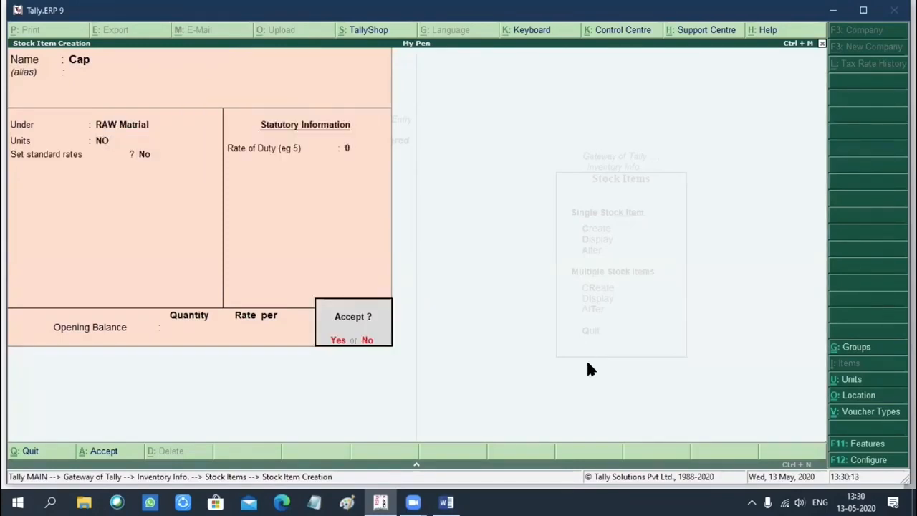
key(Return)
Check the raw-material list in the Word notes, and create a stock item named Refil under RAW Matrial with unit NO in Tally.
click(446, 501)
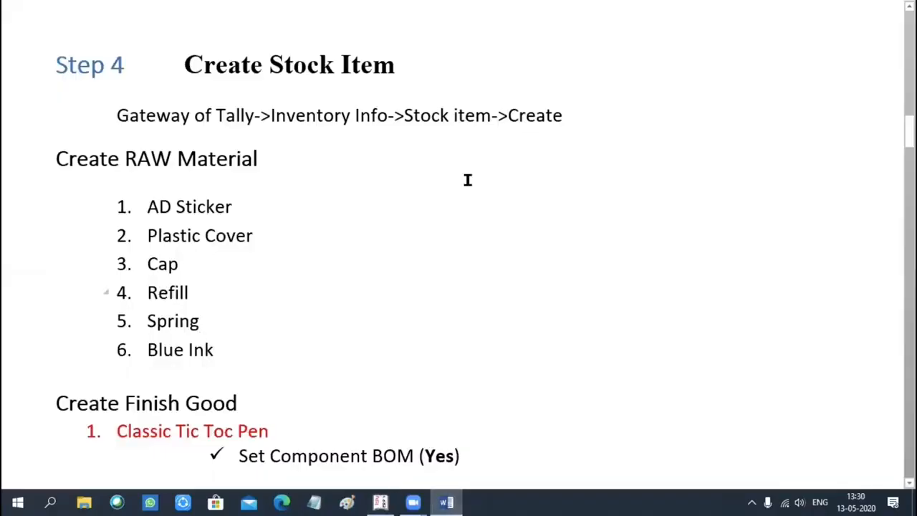
click(380, 502)
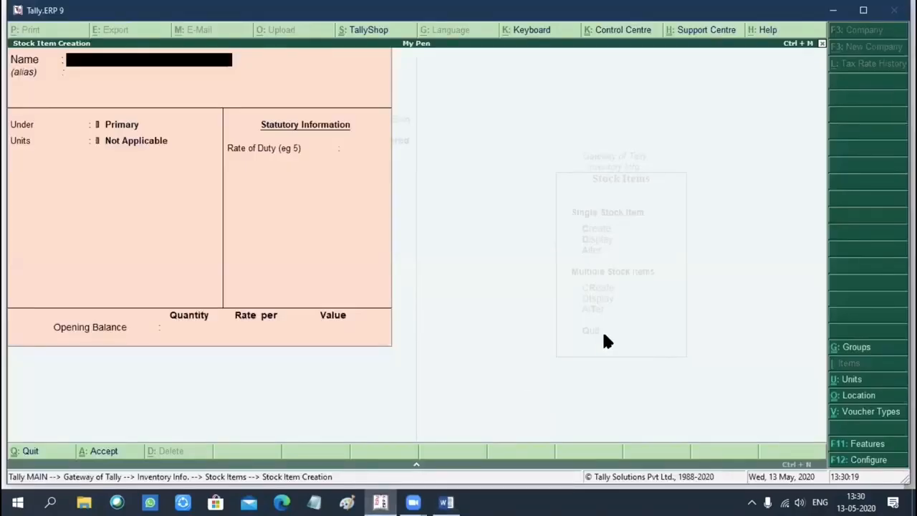
text(Refil)
key(Return)
key(Return)
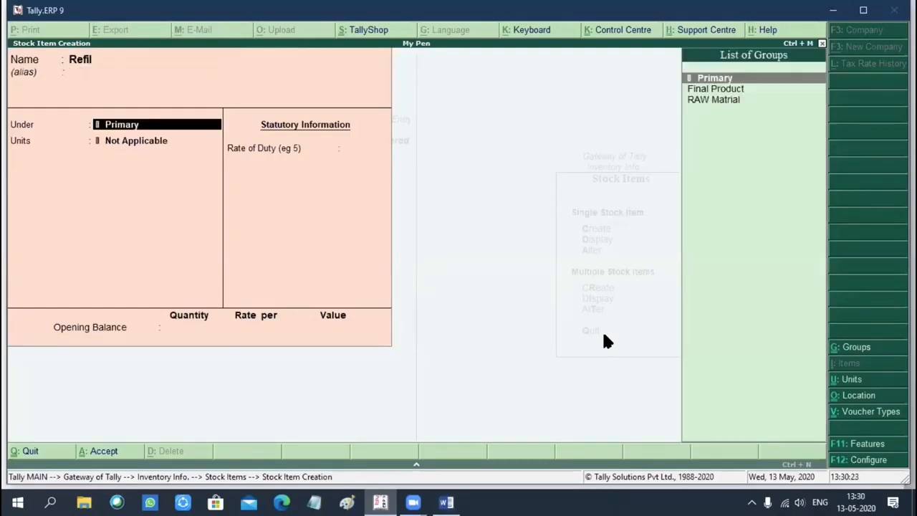
key(Down)
key(Down)
key(Return)
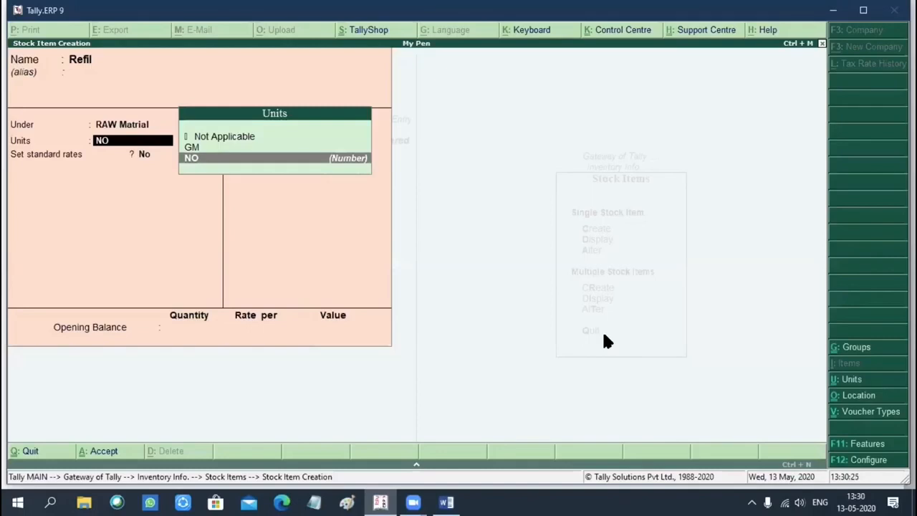
key(Return)
key(Return)
key(Return)
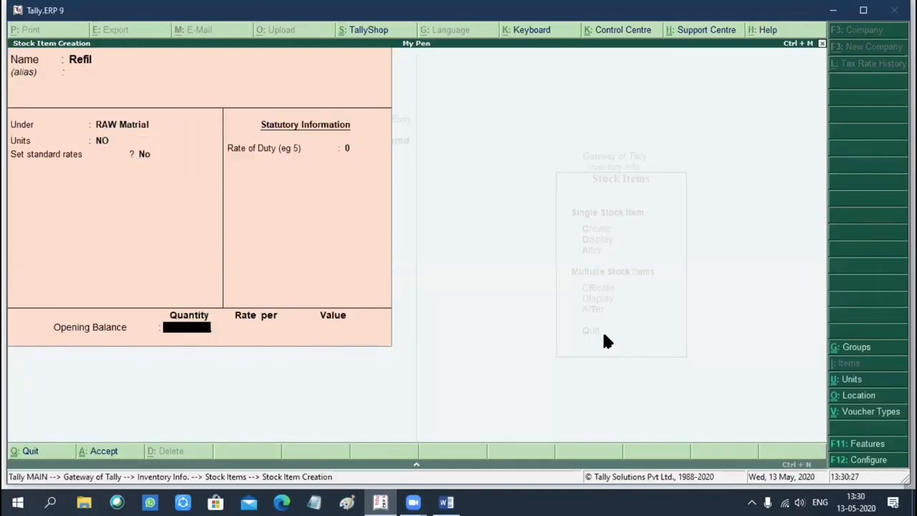
key(Return)
key(Return)
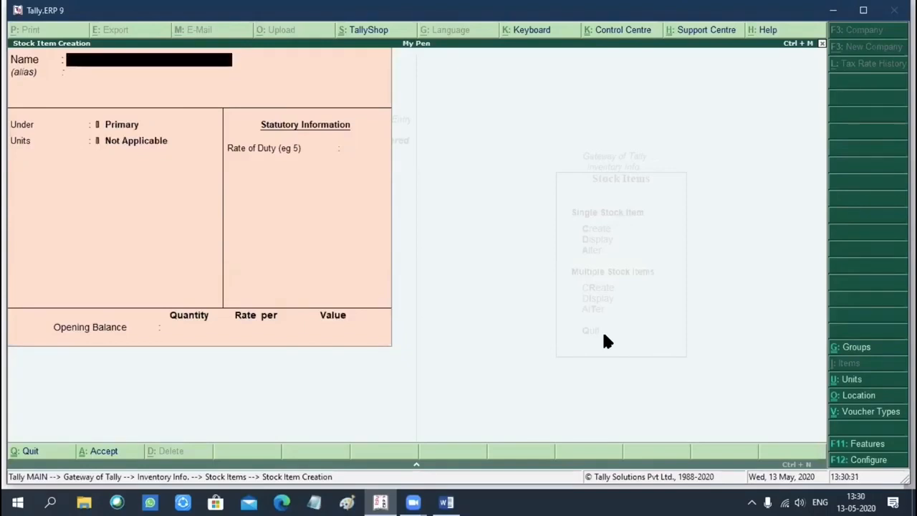
Start a stock item named Classic Tik Tok Pen, placing it under Final Product with unit NO.
text(Classic T)
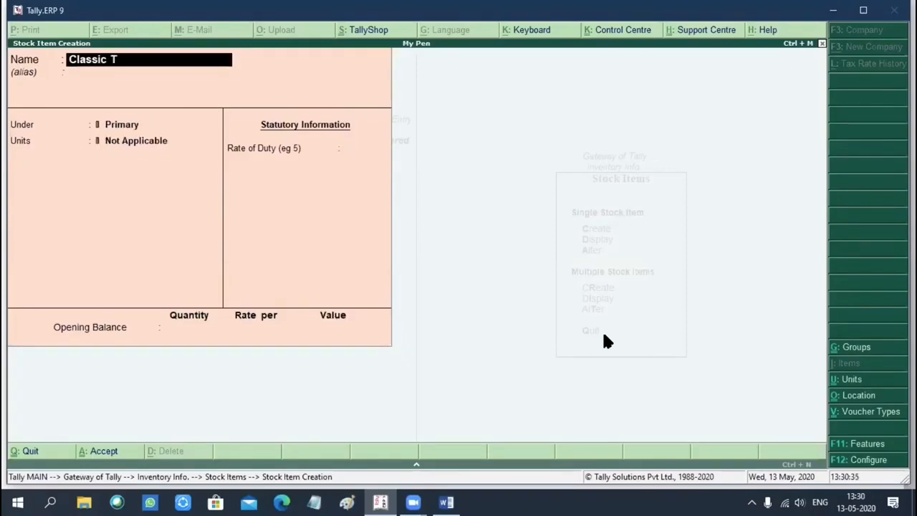
text(ik Tok Pen)
key(Return)
key(Return)
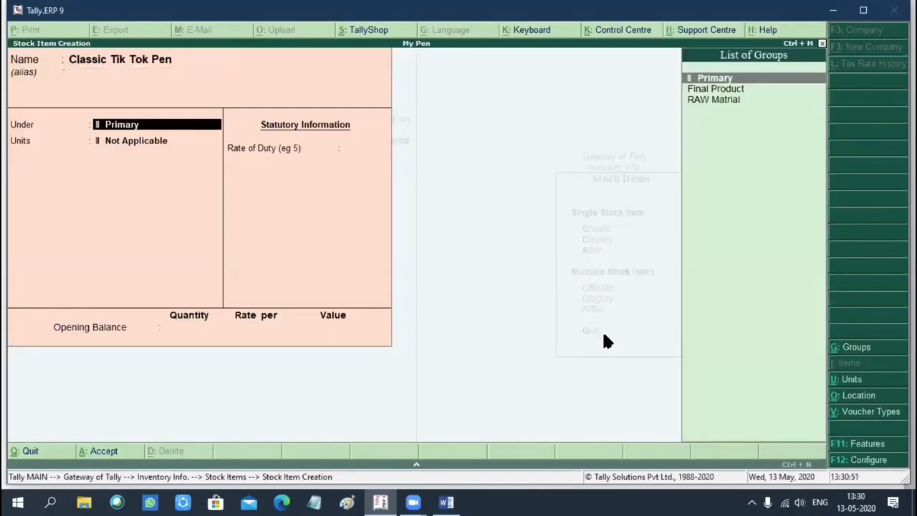
key(Down)
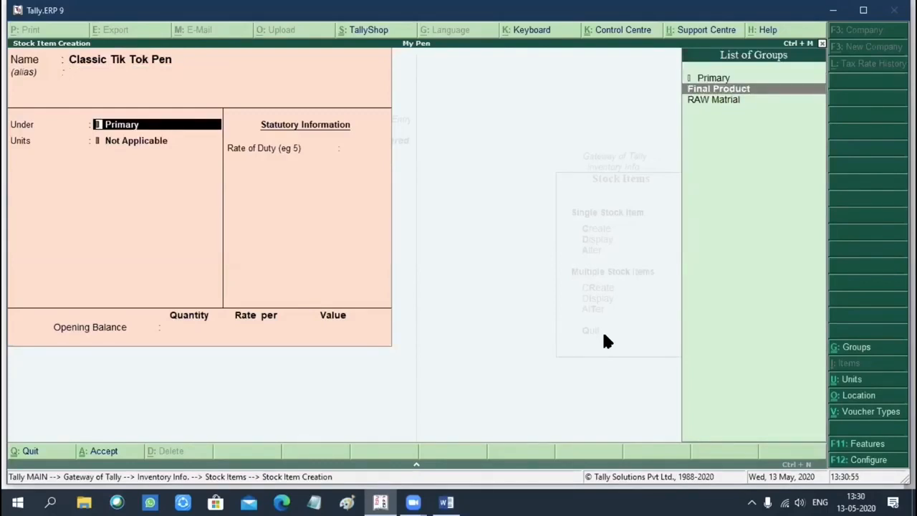
key(Return)
key(Down)
key(Down)
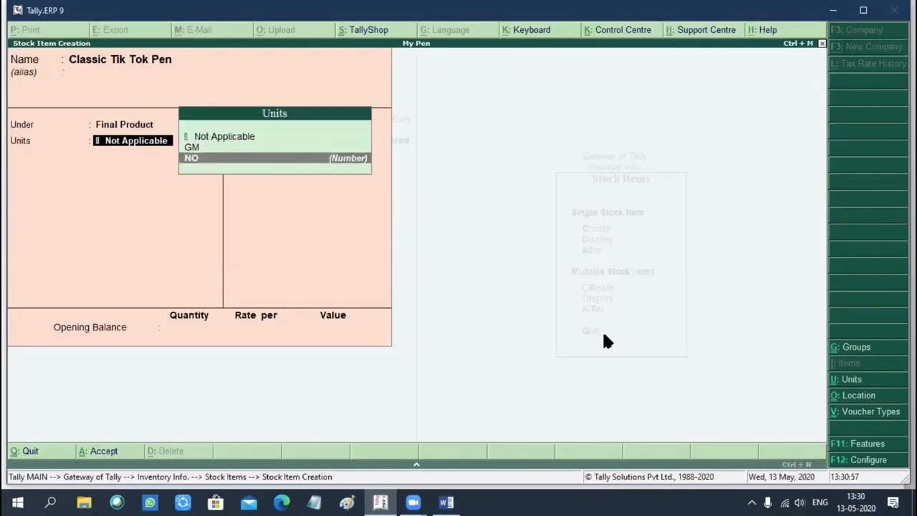
key(Return)
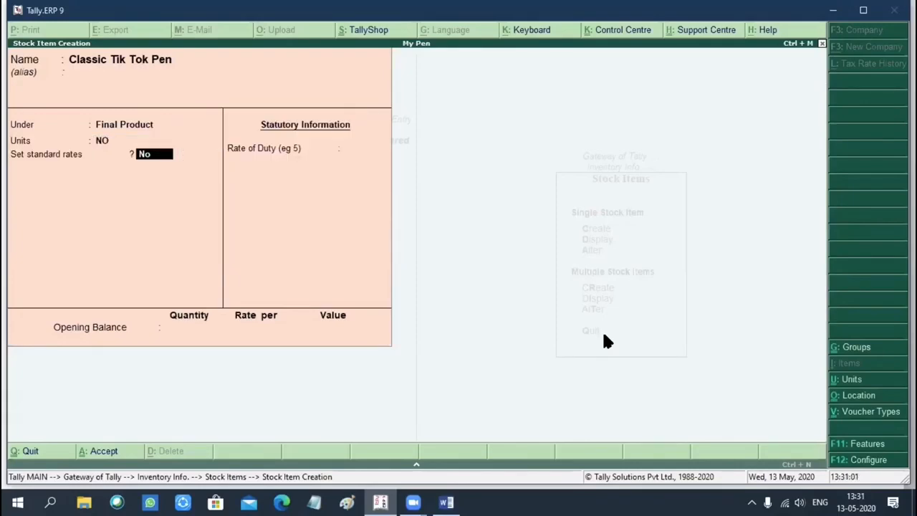
Check the finished-good instructions in the Word notes, and enable component list details (Bill of Materials) in Tally's stock item configuration.
click(446, 502)
scroll(294, 313, down, 3)
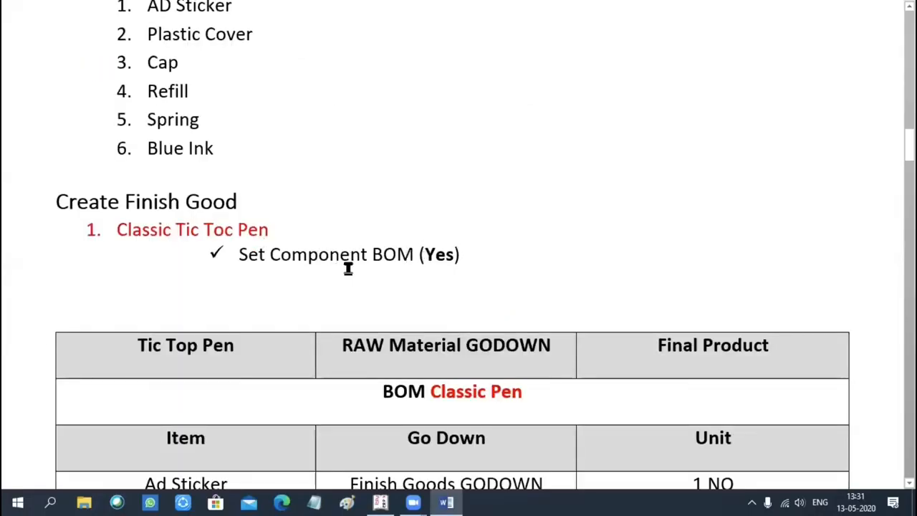
click(379, 502)
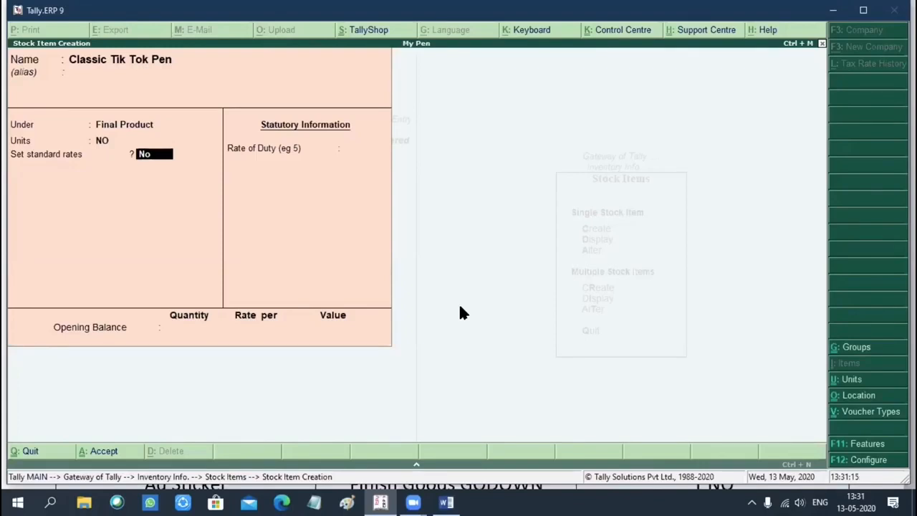
key(F12)
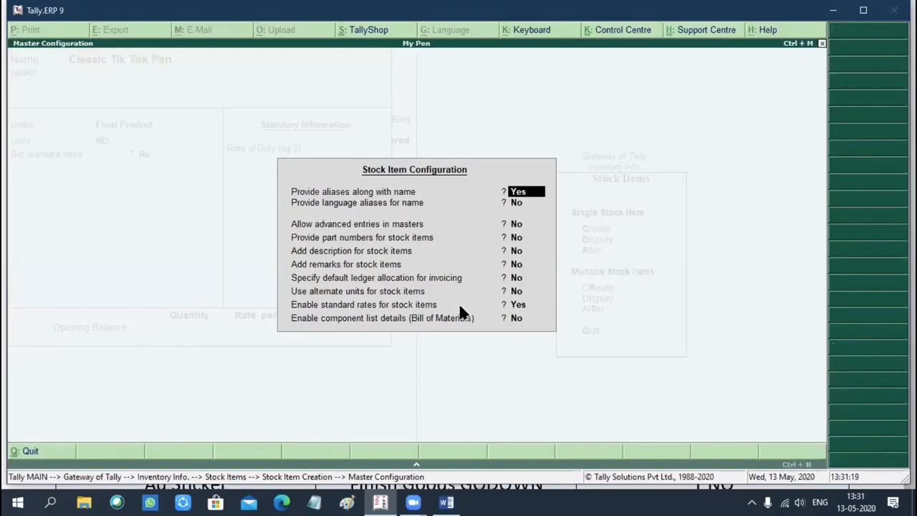
key(Return)
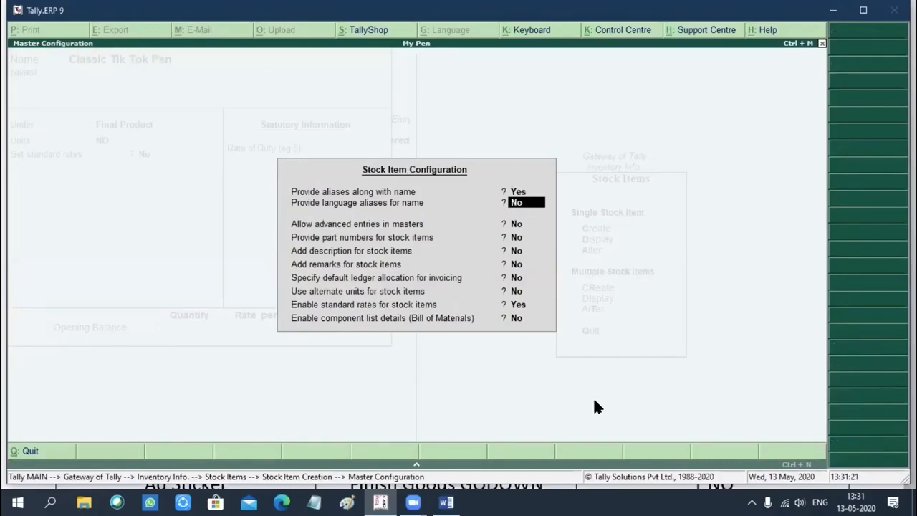
key(Return)
key(Return)
key(Return)
key(Return)
key(Return)
key(Return)
key(Return)
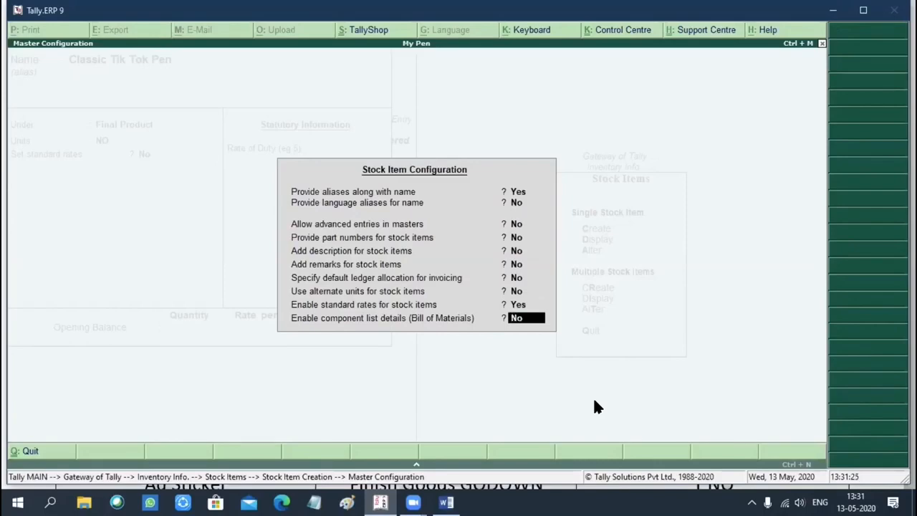
text(y)
key(Return)
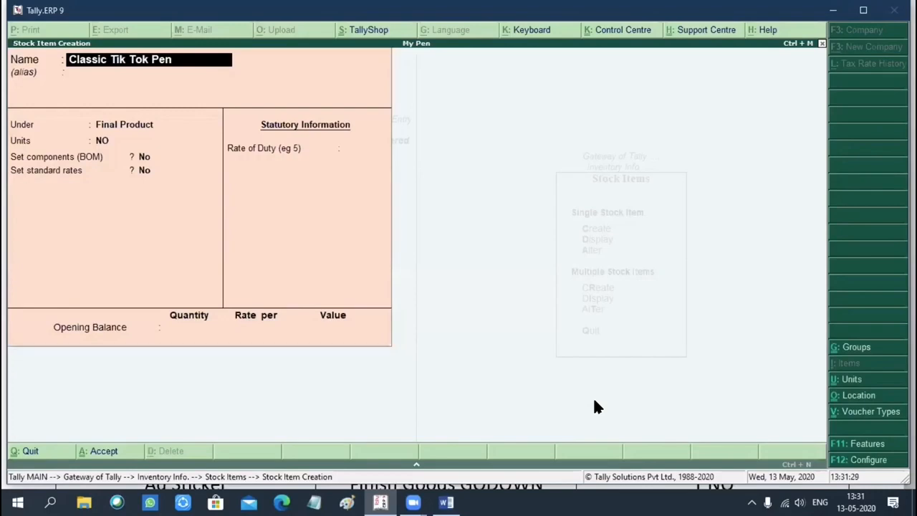
Keep the Final Product group and NO unit for Classic Tik Tok Pen, and set its components (BOM) option to Yes.
key(Return)
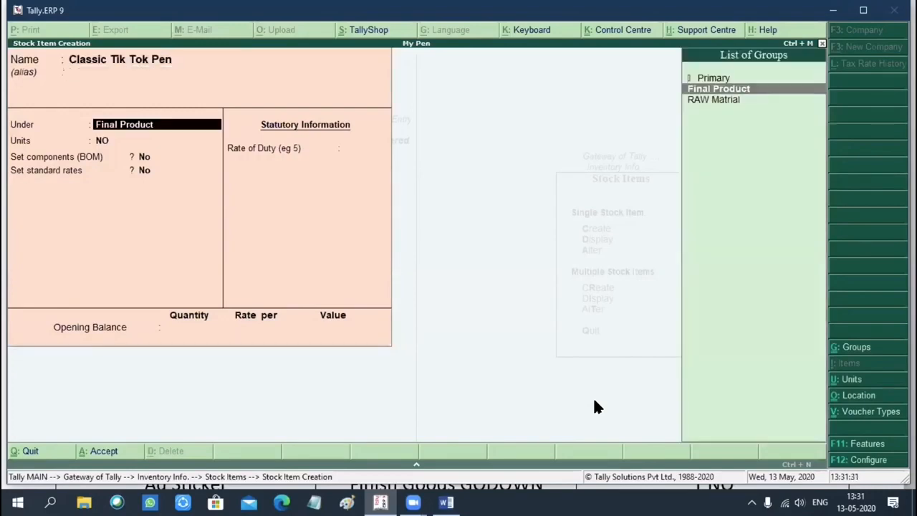
key(Return)
key(Return)
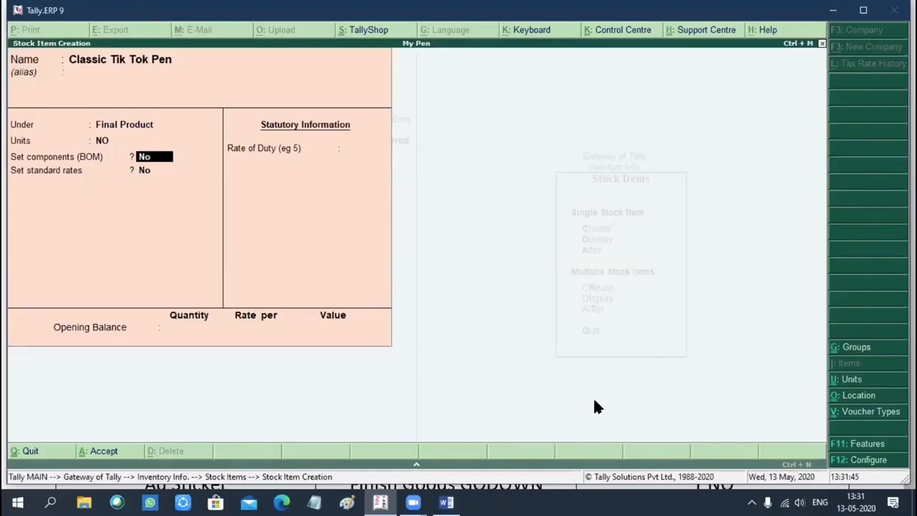
key(y)
key(Return)
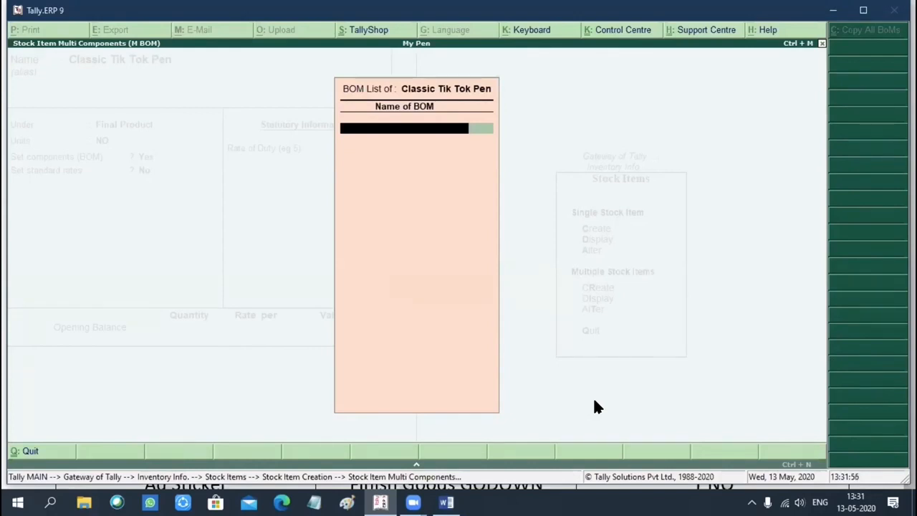
Name the bill of materials Classic Pen and set its unit of manufacture to 1 NO.
text(Classic Pen)
key(Return)
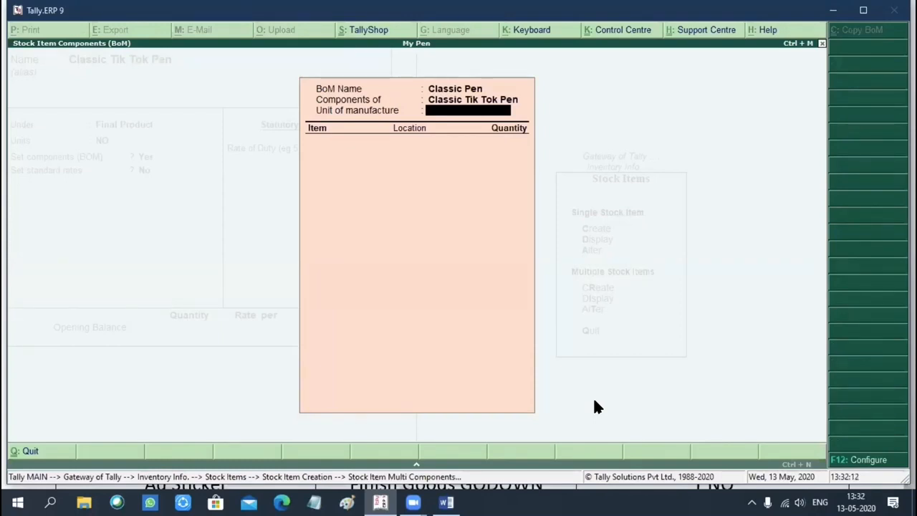
text(1)
key(Return)
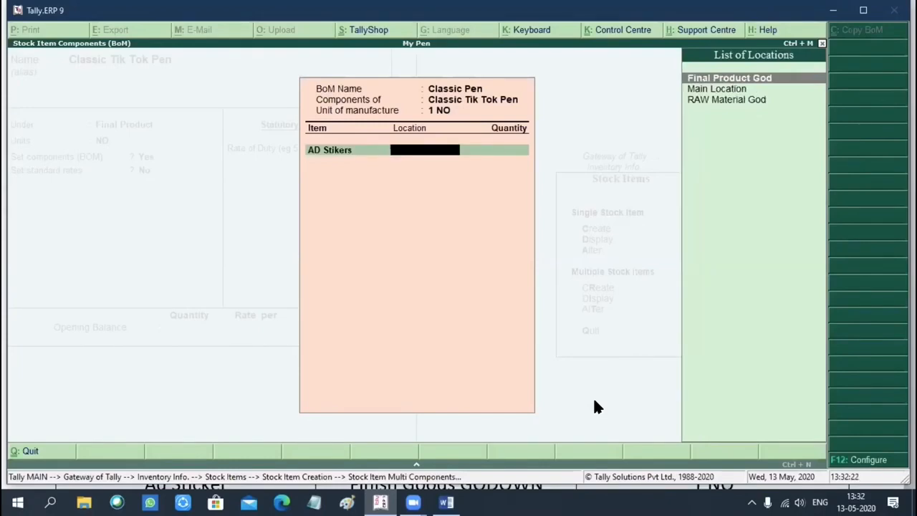
Add AD Stikers as a component from the RAW Material God location with quantity 1 NO.
key(Down)
key(Down)
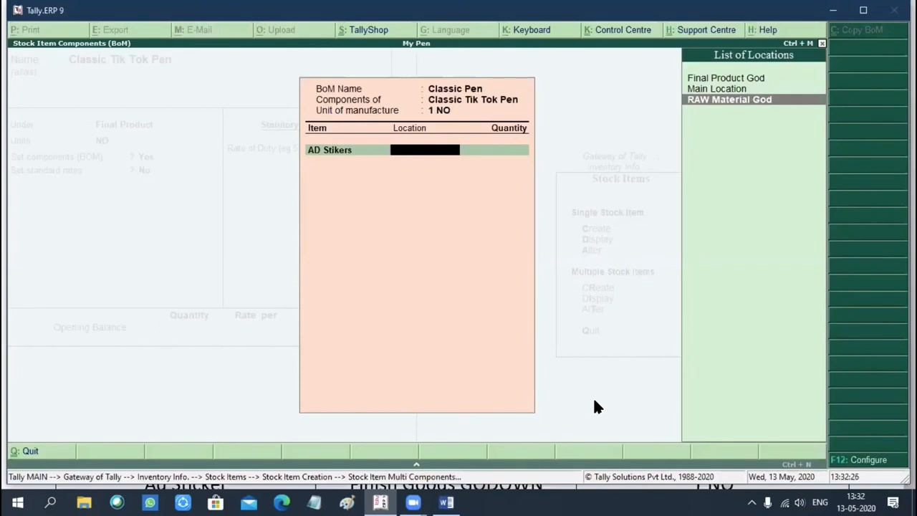
key(Return)
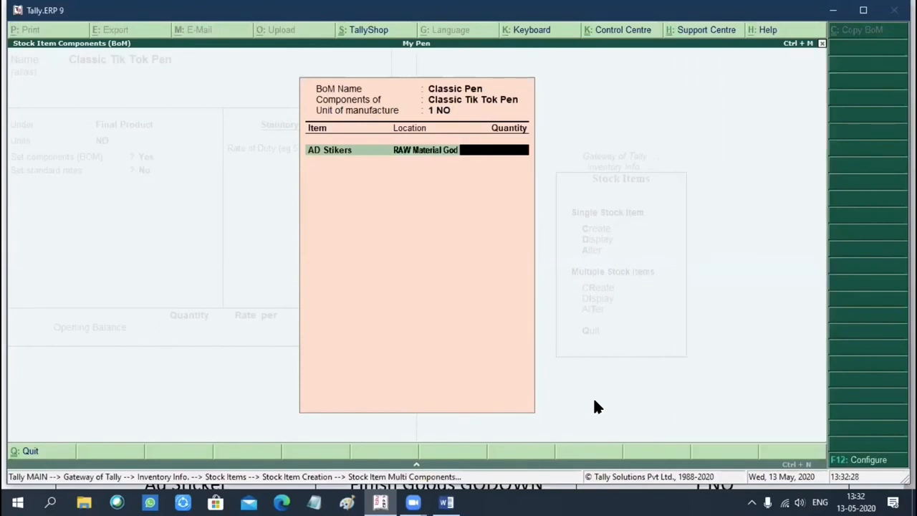
text(1)
key(Return)
Add Blue Ink as a component from the RAW Material God location with quantity 1 GM.
text(b)
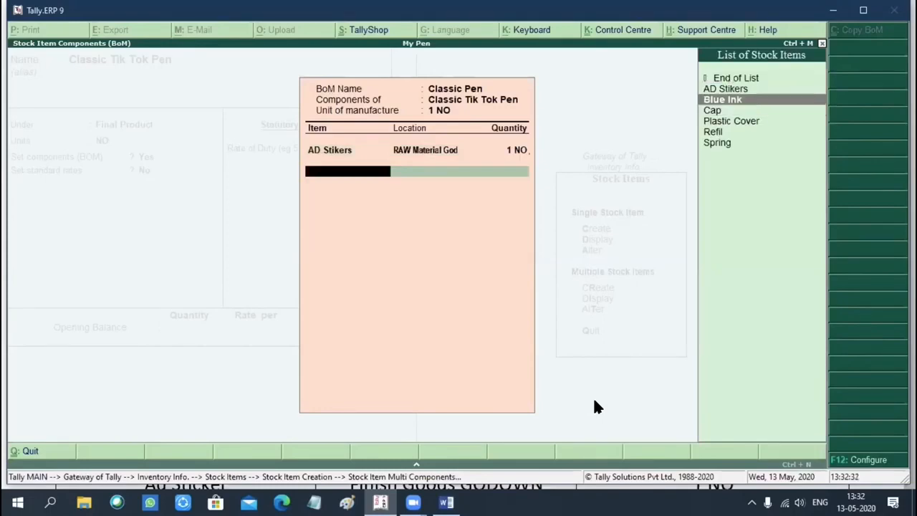
key(Return)
key(Down)
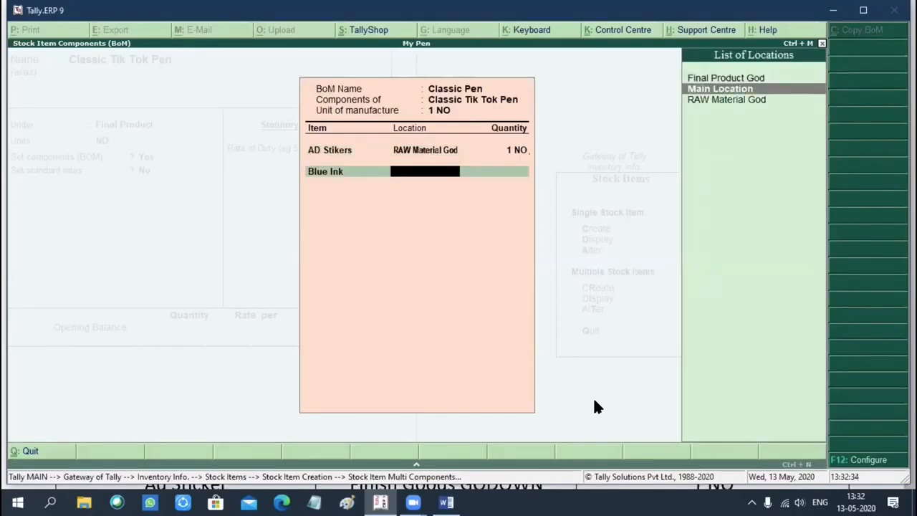
key(Down)
key(Return)
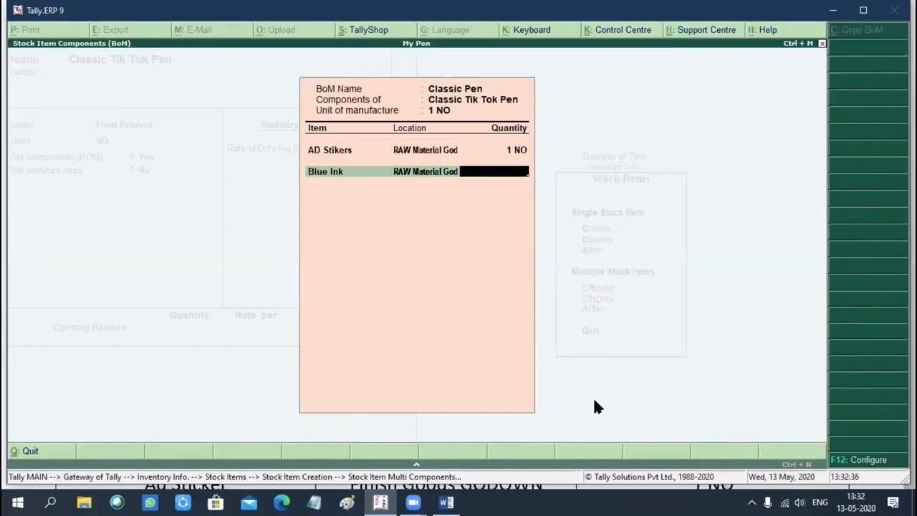
text(0.2)
key(Return)
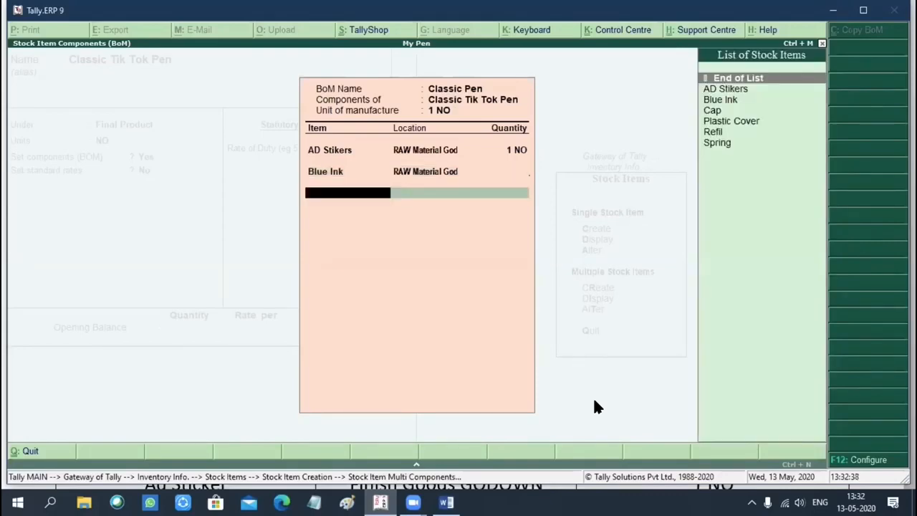
key(BackSpace)
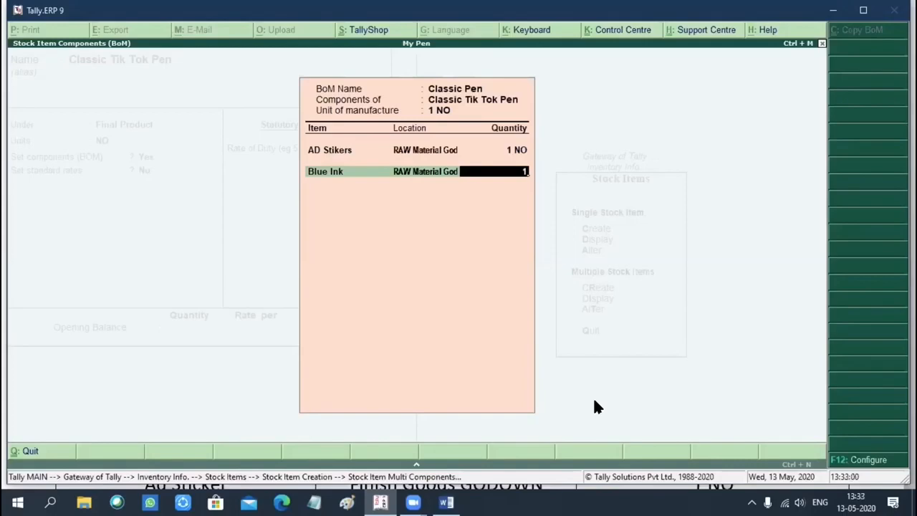
key(Return)
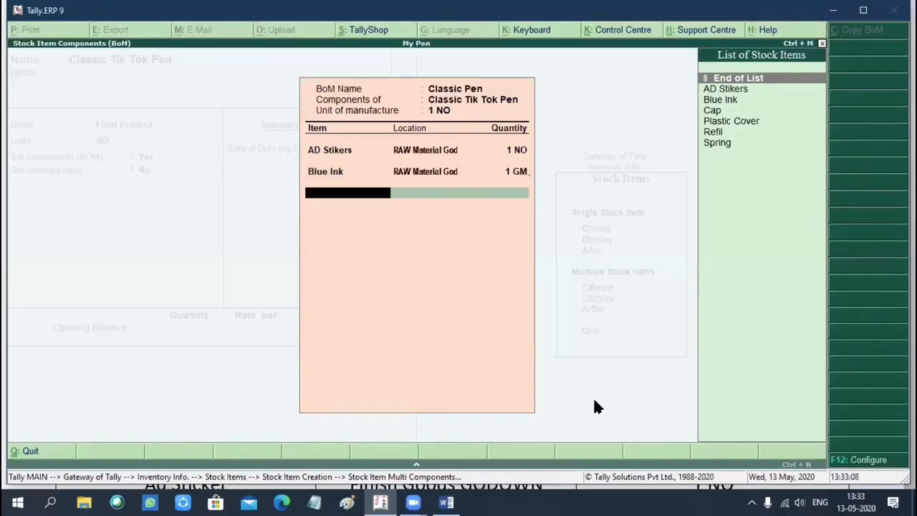
Add Cap as a component from the RAW Material God location with quantity 1 NO.
key(Down)
key(Down)
key(Down)
key(Return)
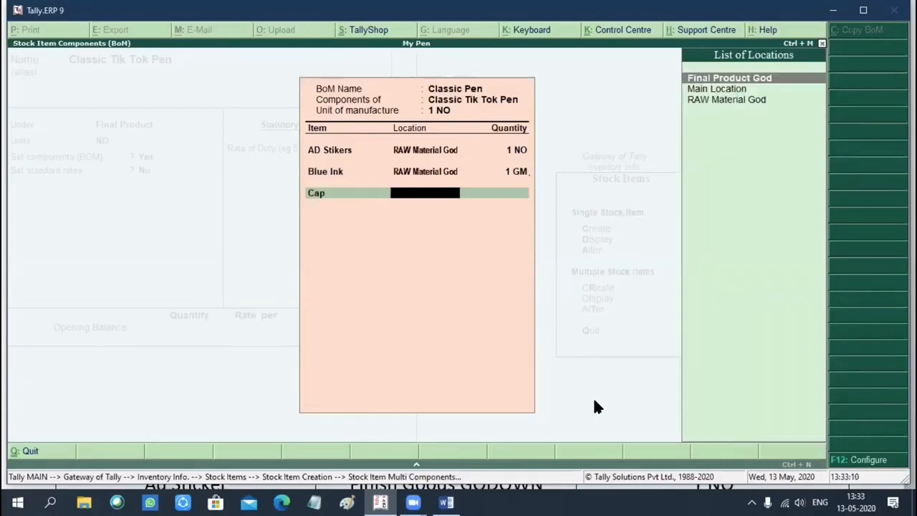
key(Down)
key(Down)
key(Return)
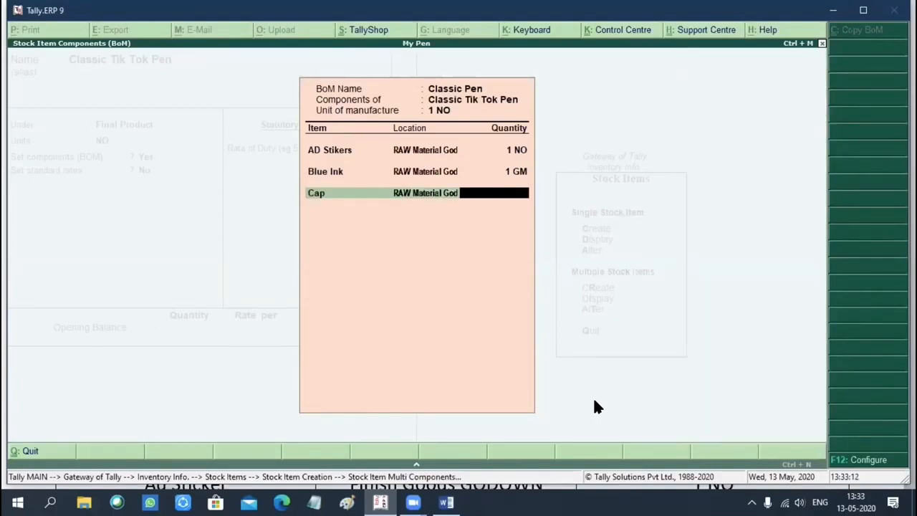
key(Return)
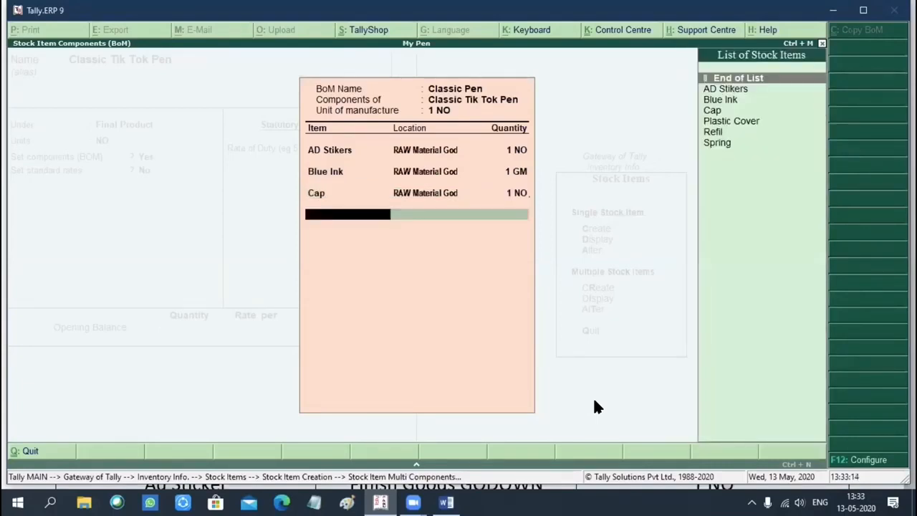
Add Plastic Cover as a component from the RAW Material God location with quantity 1 NO.
key(Down)
key(Down)
key(Down)
key(Down)
key(Return)
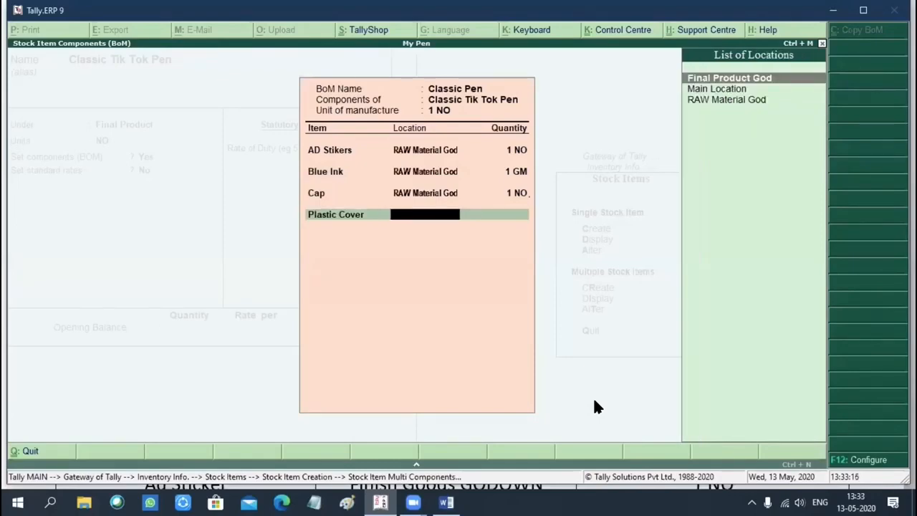
key(Down)
key(Down)
key(Return)
text(1)
key(Return)
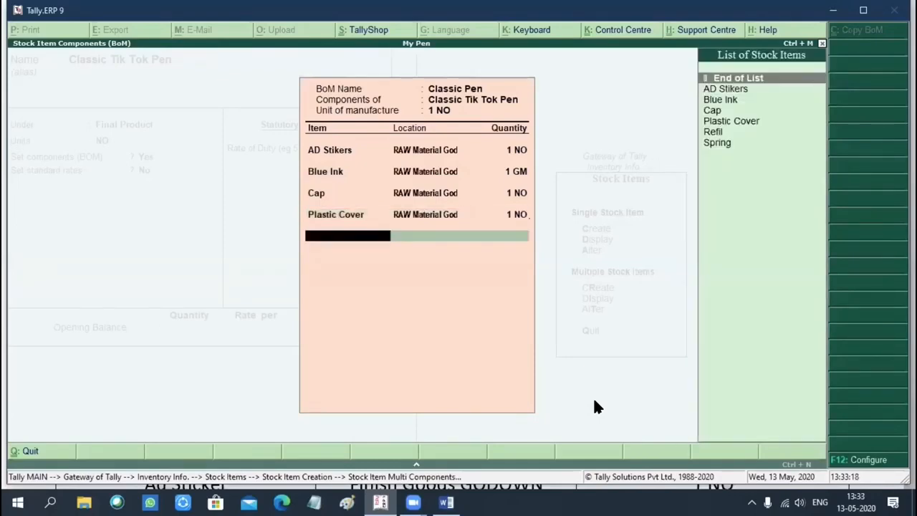
Add Refil as a component from the RAW Material God location with quantity 1 NO.
key(Down)
key(Down)
key(Down)
key(Down)
key(Down)
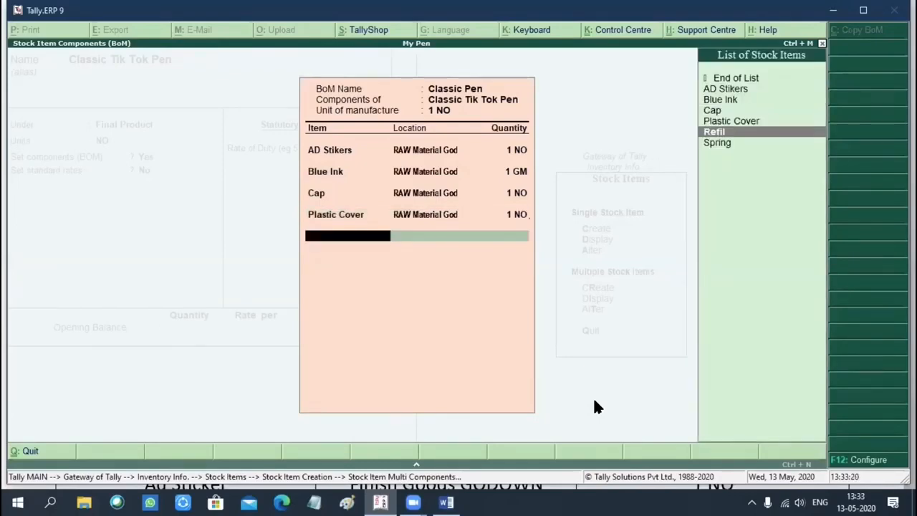
key(Return)
key(Down)
key(Down)
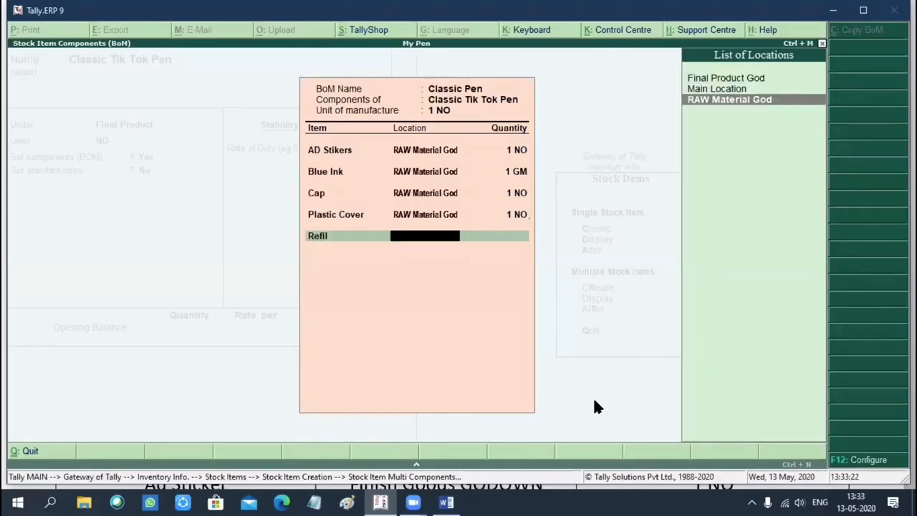
key(Return)
text(1)
key(Return)
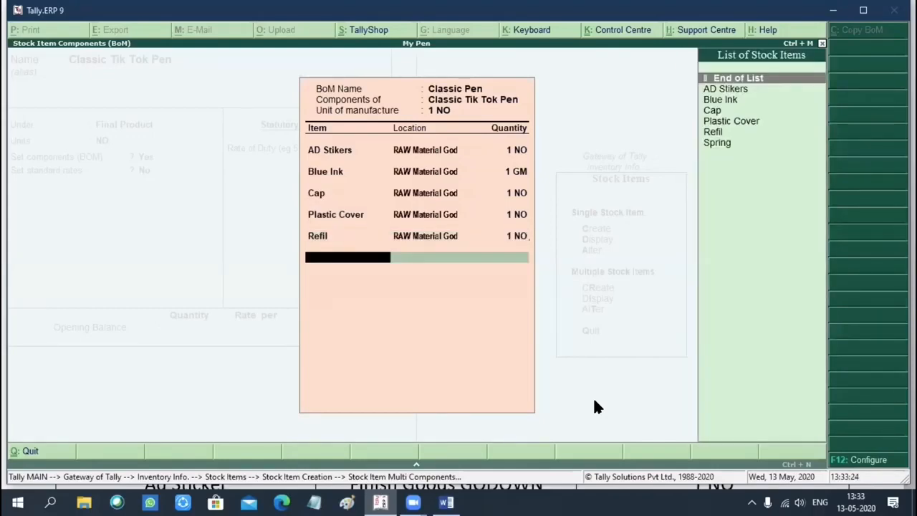
Add Spring as a component from the RAW Material God location with quantity 1 NO.
key(Down)
key(Down)
key(Down)
key(Down)
key(Down)
key(Down)
key(Return)
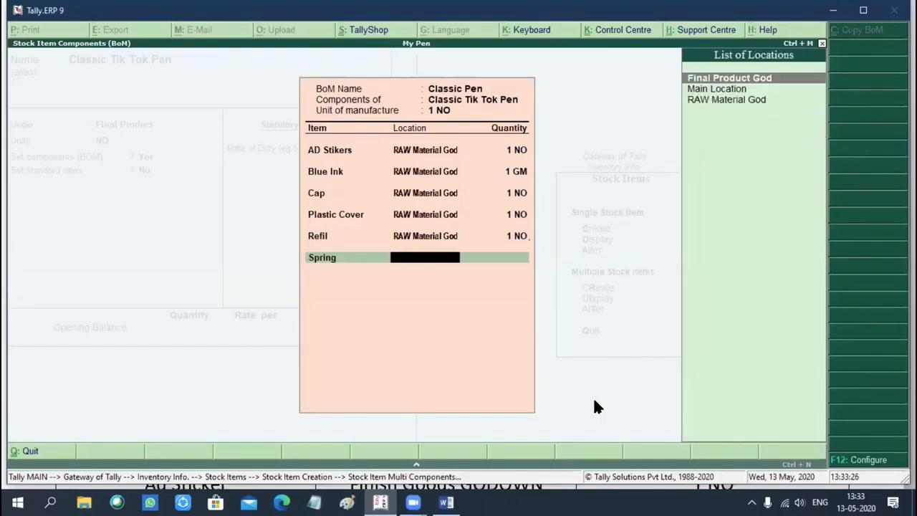
key(Down)
key(Down)
key(Return)
text(1)
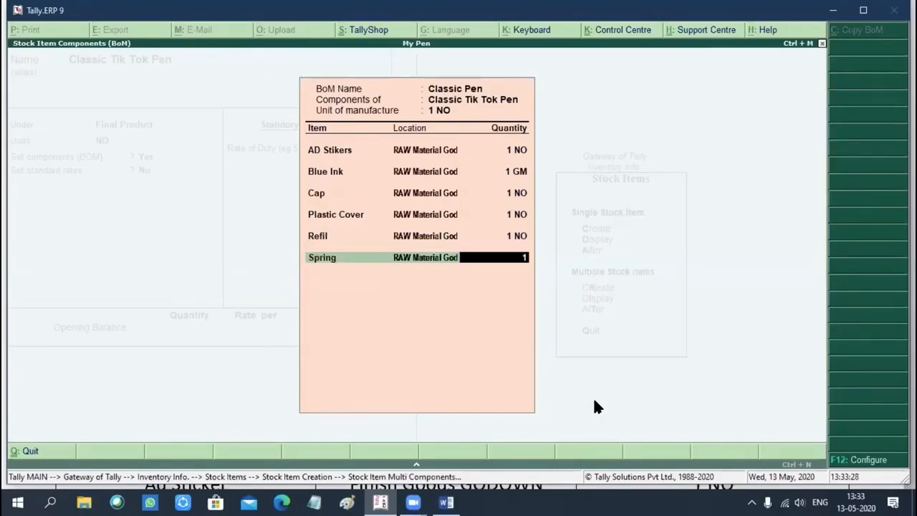
key(Return)
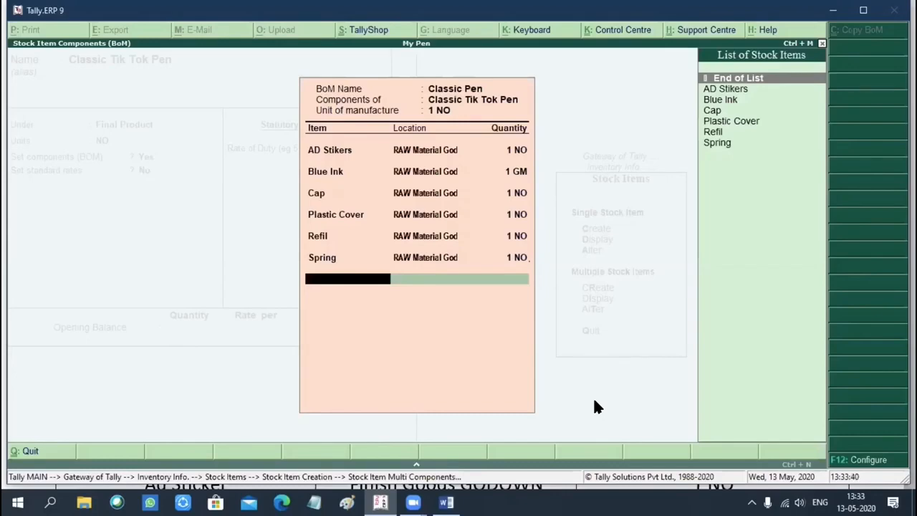
End the component list, save the Classic Tik Tok Pen stock item without standard rates, and return to the Gateway of Tally.
key(Return)
key(Return)
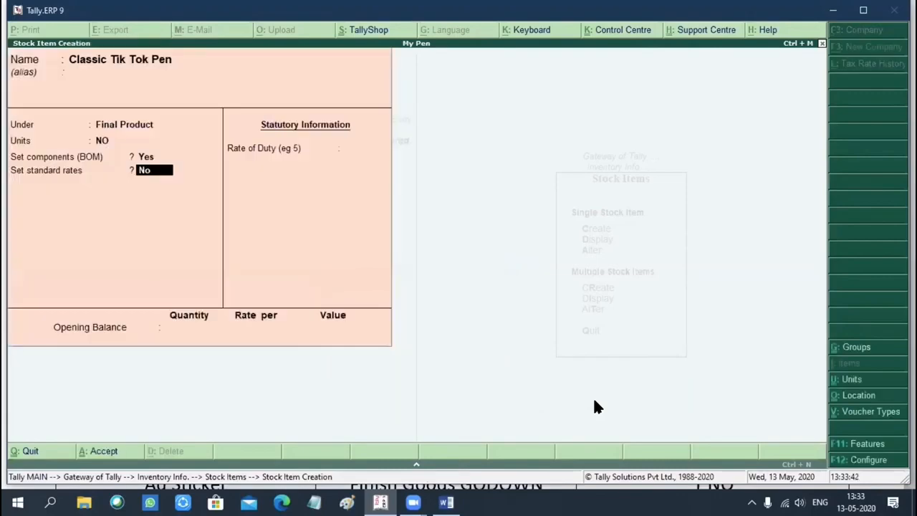
key(Return)
key(Return)
key(Return)
key(Return)
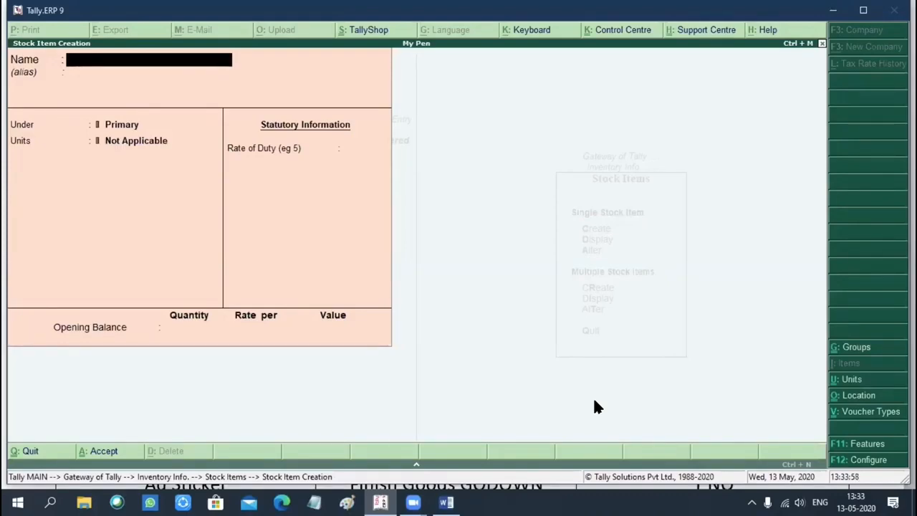
key(Escape)
key(Return)
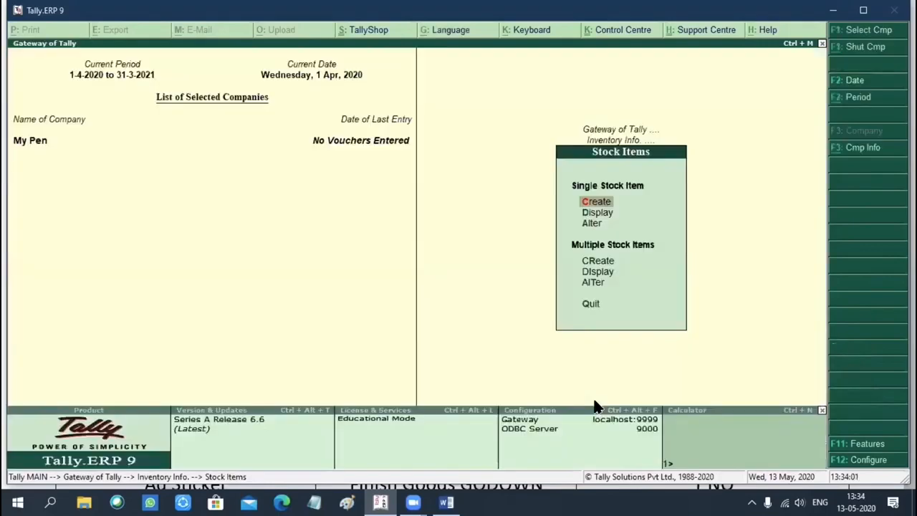
key(Escape)
key(Escape)
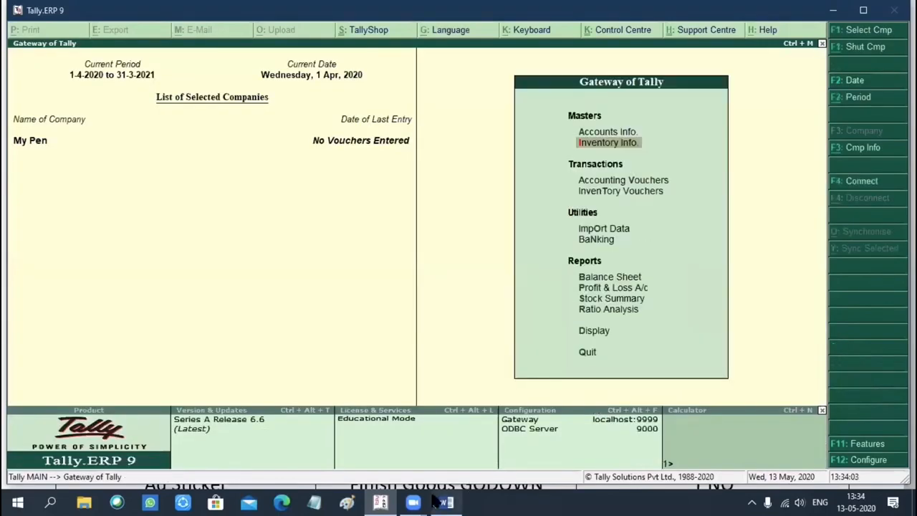
Check the Create ledger step in the Word notes, and start a new single ledger in Tally.
click(444, 500)
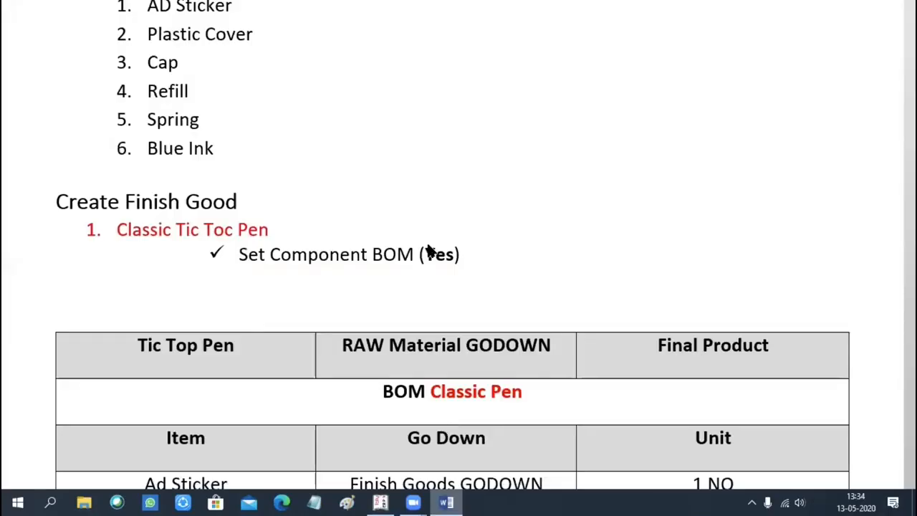
scroll(428, 247, down, 1)
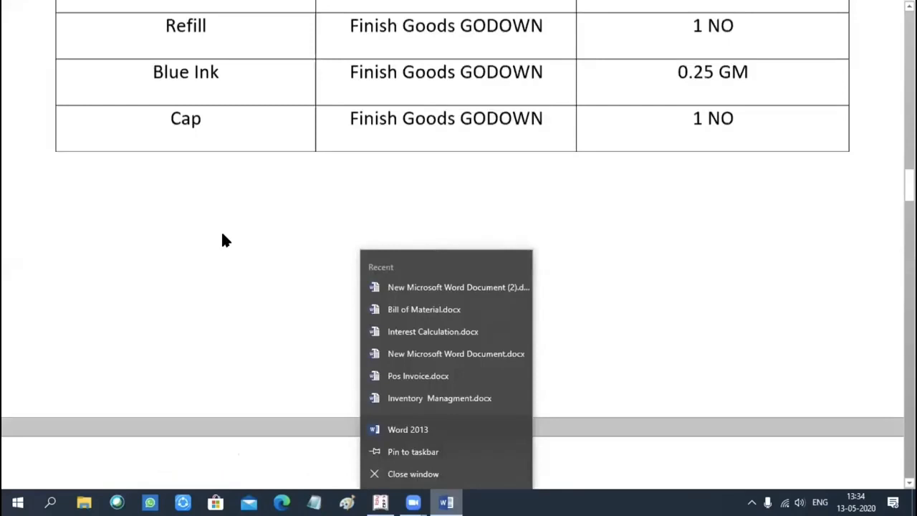
scroll(222, 236, down, 10)
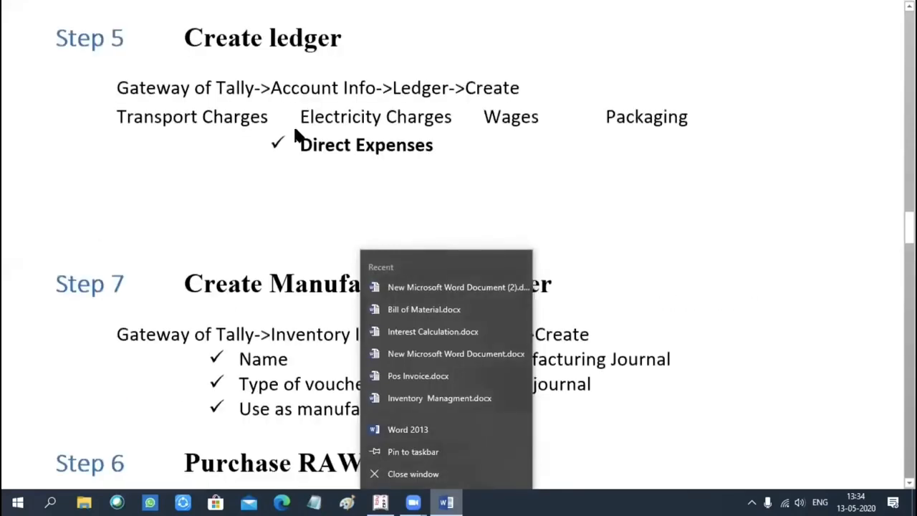
click(189, 228)
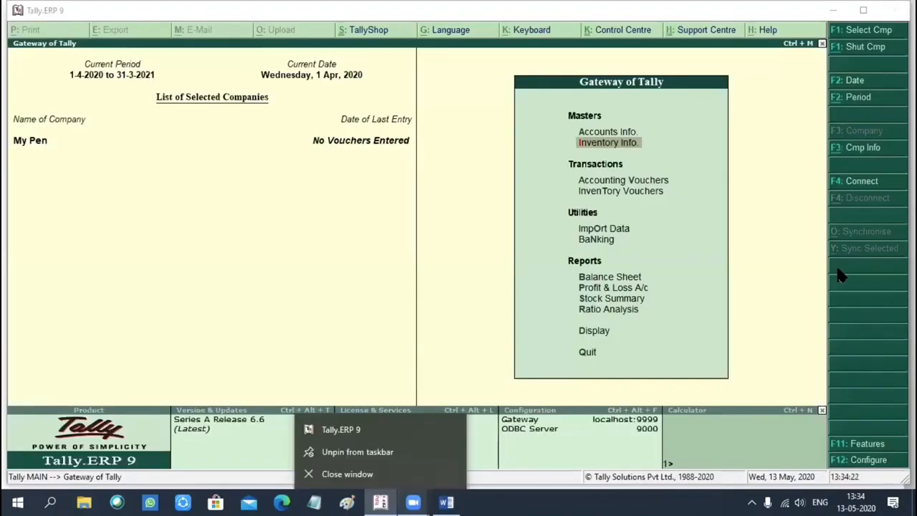
click(774, 265)
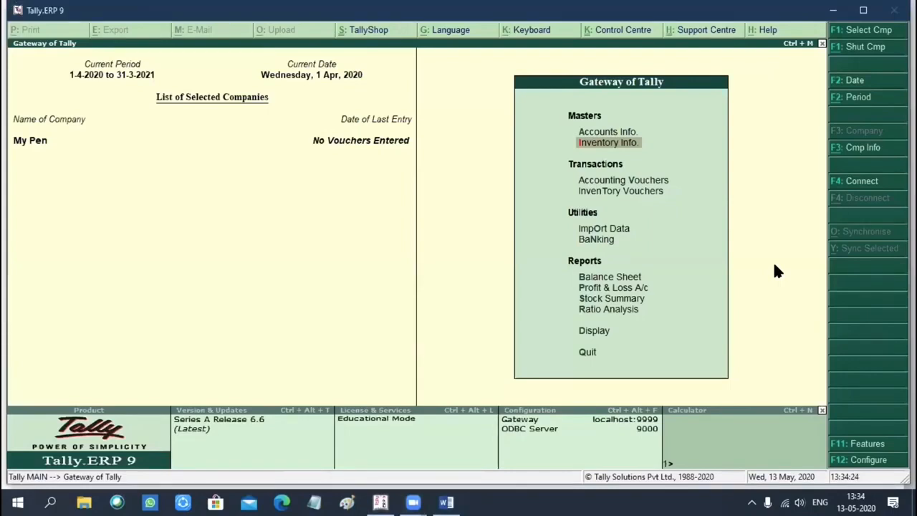
key(Up)
key(Return)
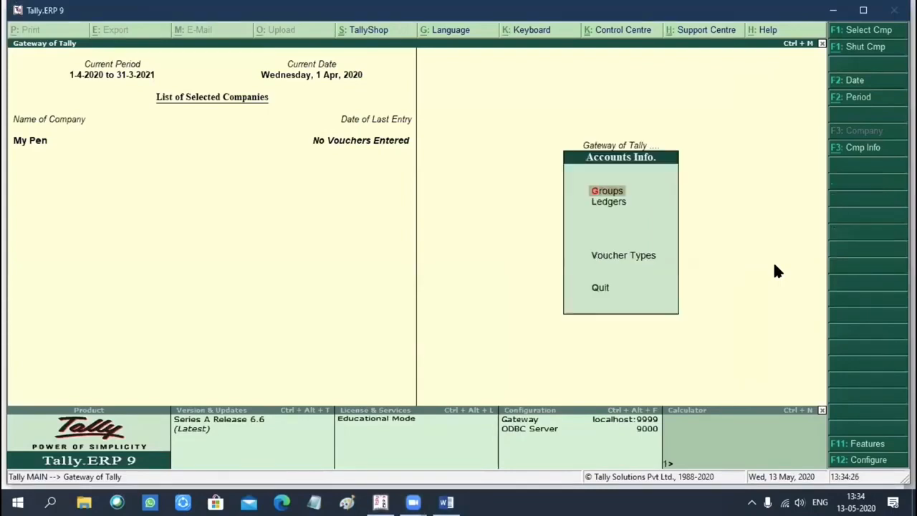
key(Down)
key(Return)
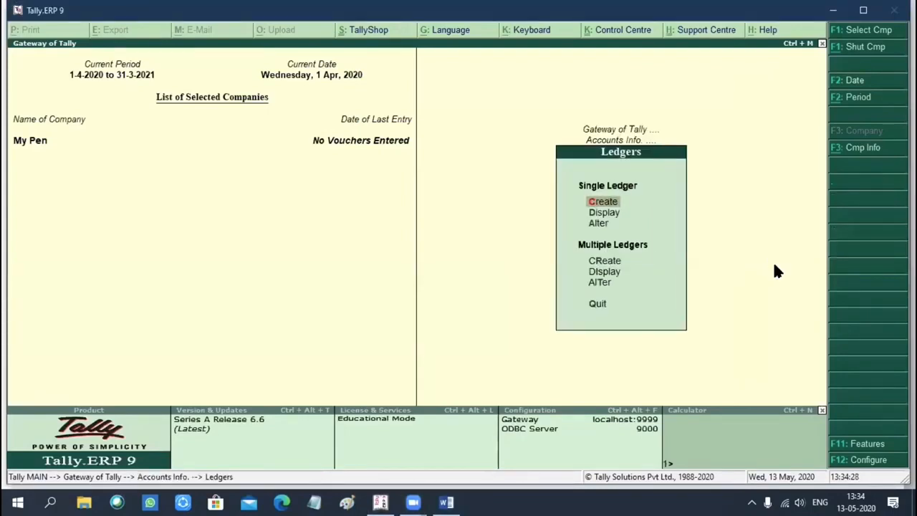
key(Return)
Create the Transport ledger under Direct Expenses with inventory values not affected and ledger type Not Applicable, and save it.
text(Tra)
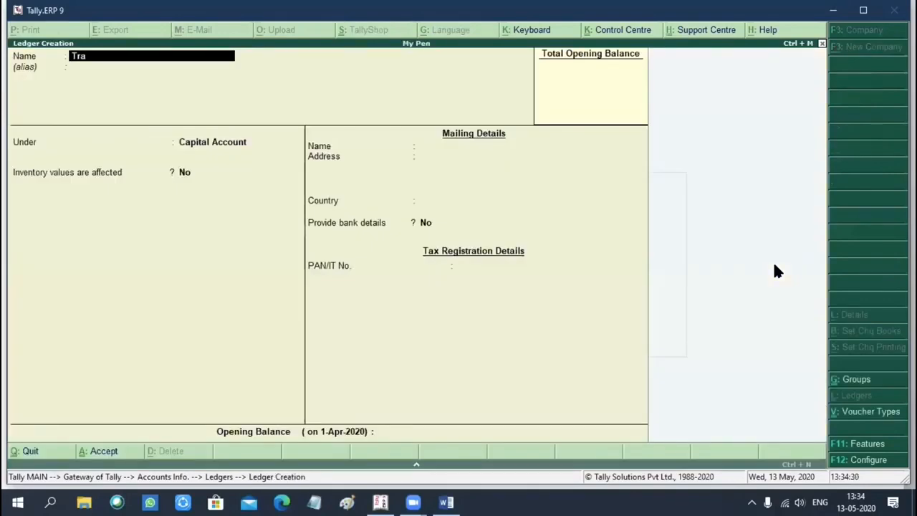
text(nsport)
key(Return)
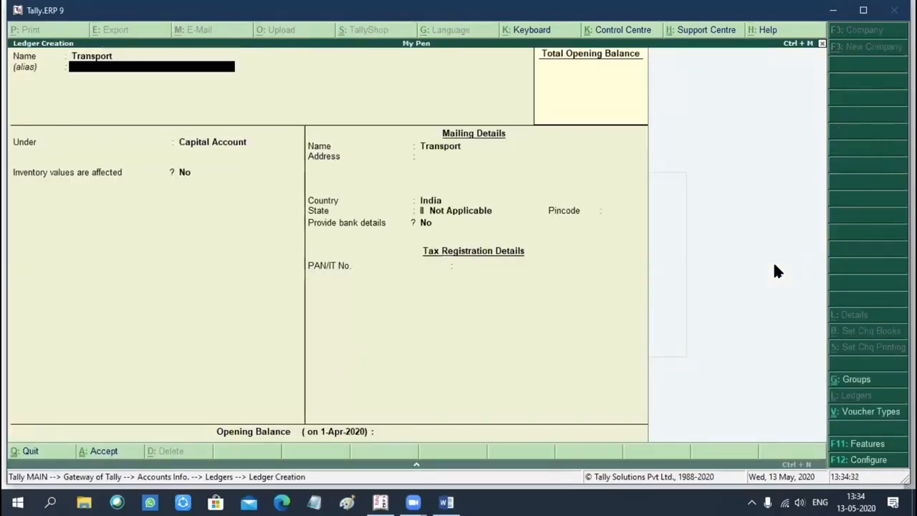
key(Return)
text(Di)
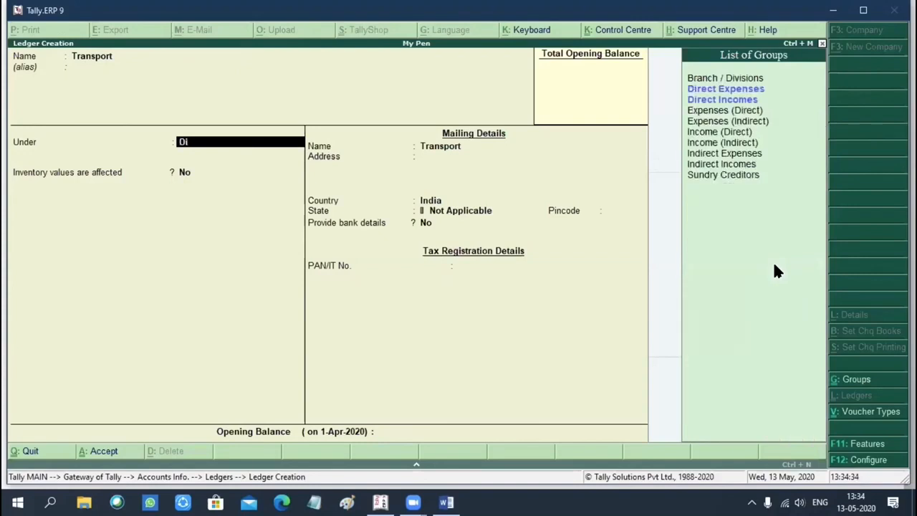
key(Return)
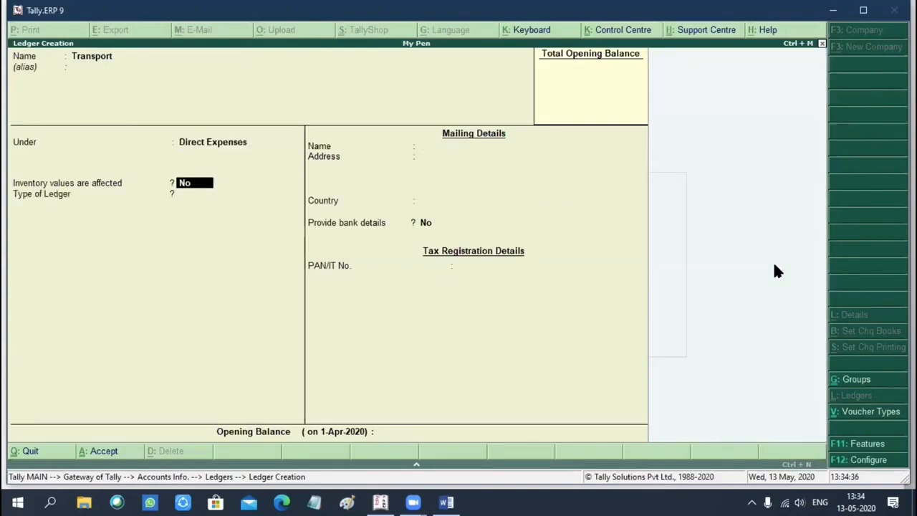
key(Return)
key(Return)
key(Return)
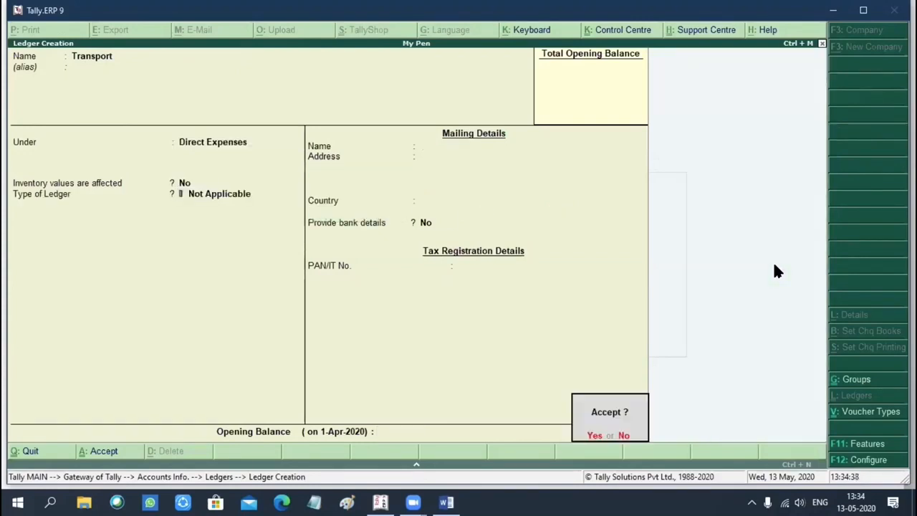
key(Return)
Create the Pakeging ledger under Direct Expenses with ledger type Not Applicable, save it, and return to the Gateway of Tally.
text(Packi)
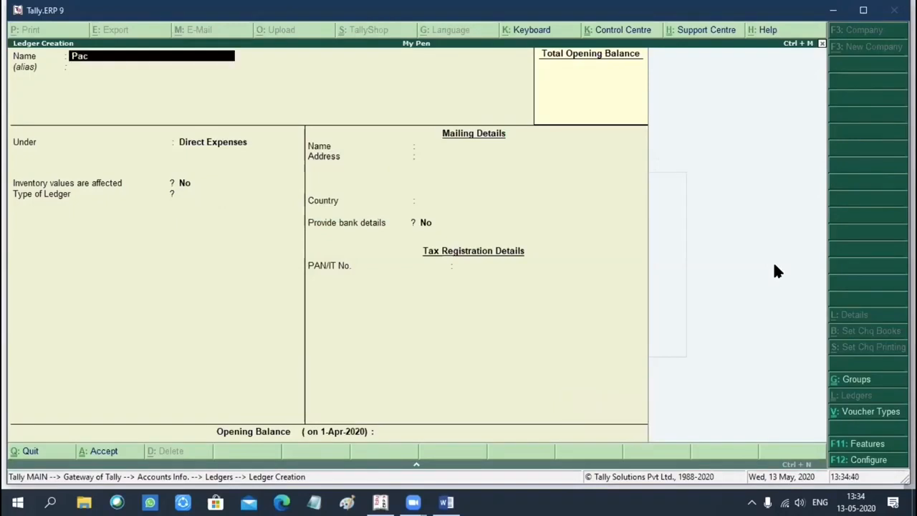
text(ng)
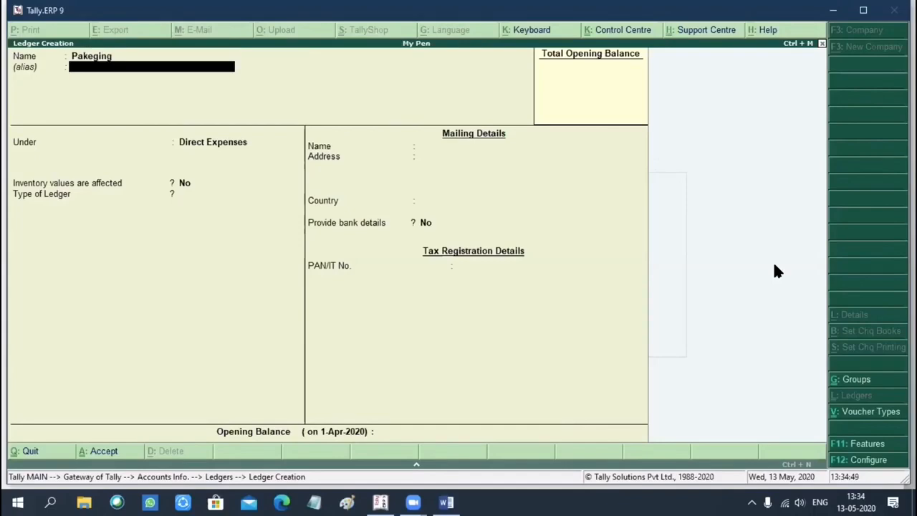
key(Return)
key(Return)
key(Return)
key(Return)
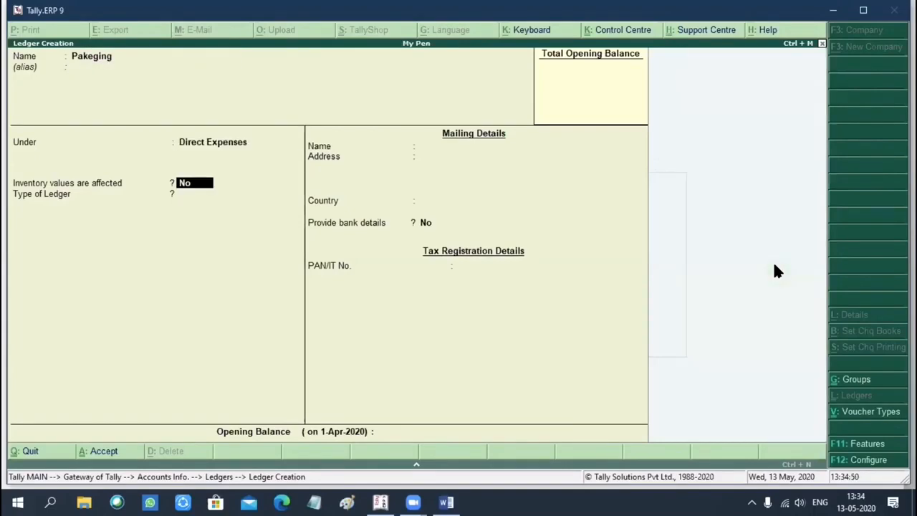
key(Return)
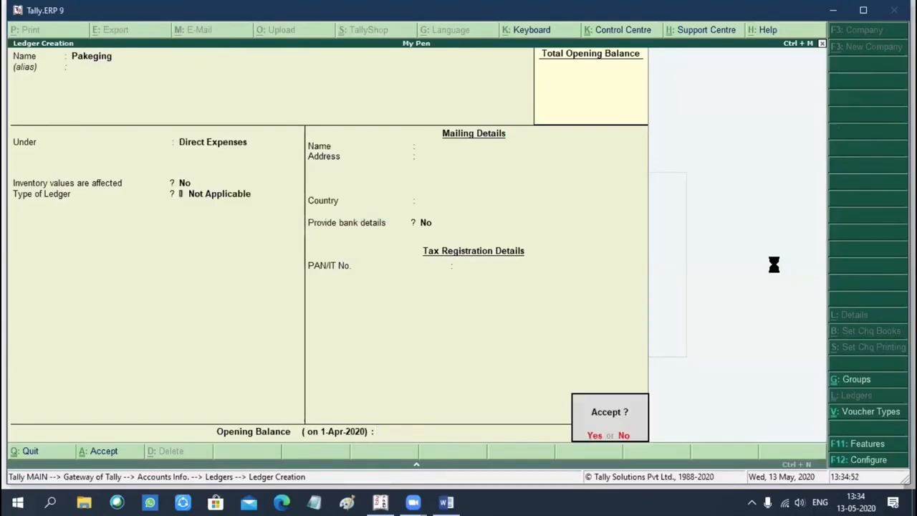
key(Return)
key(Escape)
key(Return)
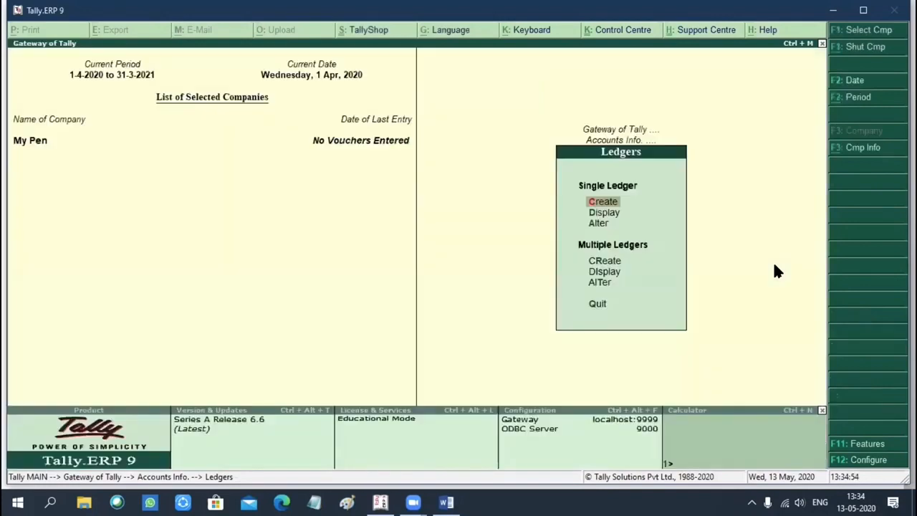
key(Escape)
key(Escape)
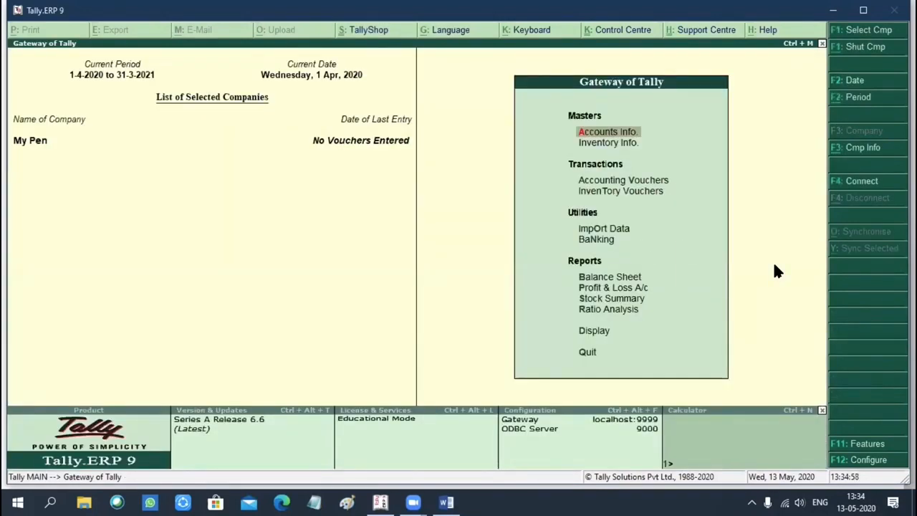
Check the Create Manufacturing Voucher step in the Word notes, and start a new inventory voucher type in Tally.
click(445, 501)
scroll(383, 257, down, 3)
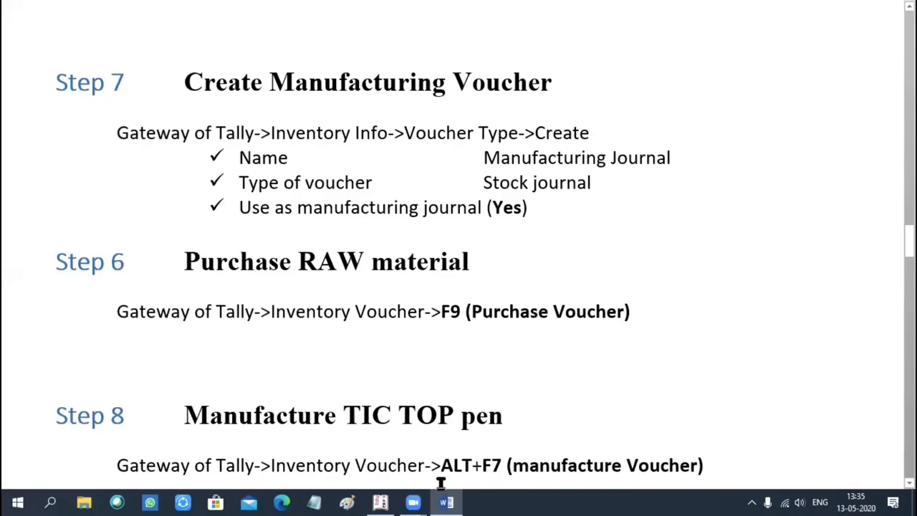
click(379, 501)
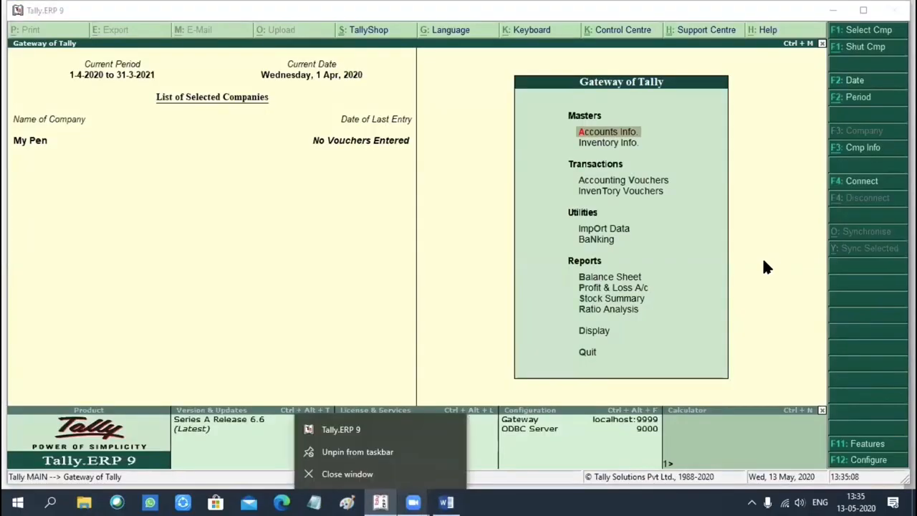
click(763, 265)
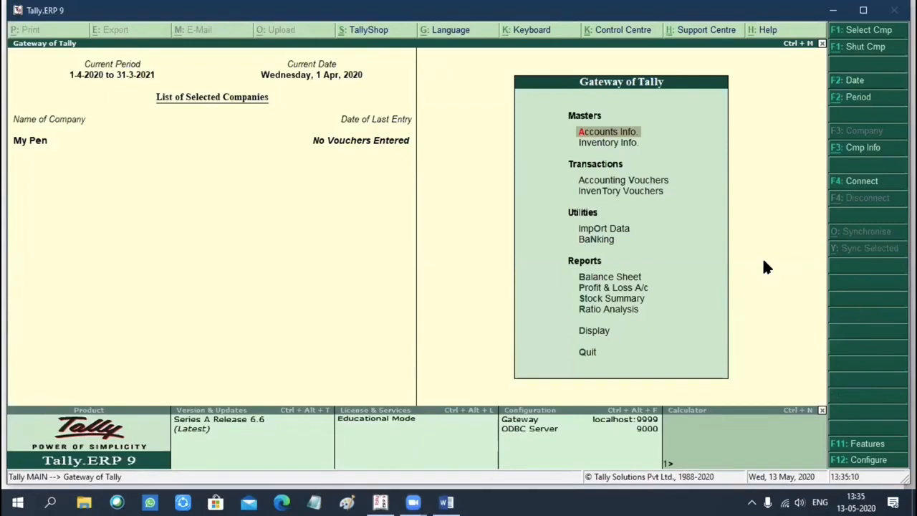
key(Down)
key(Return)
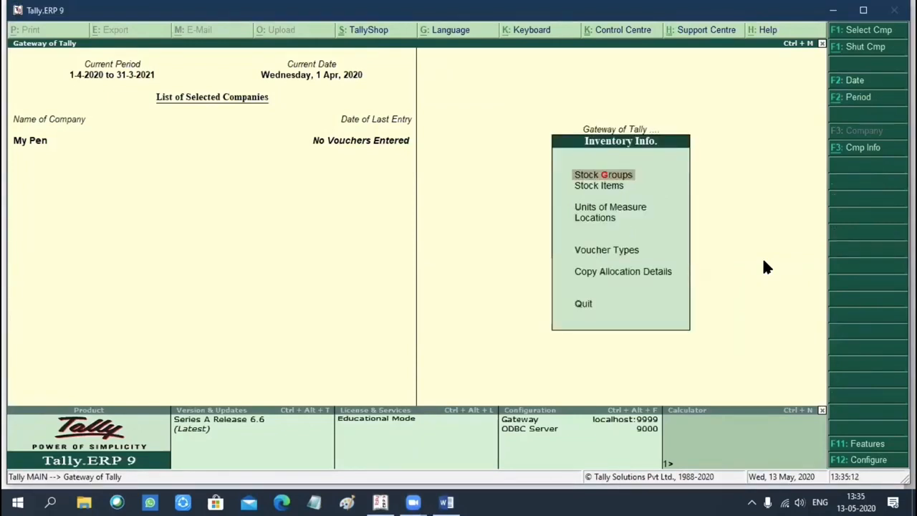
key(Down)
key(Down)
key(Down)
key(Down)
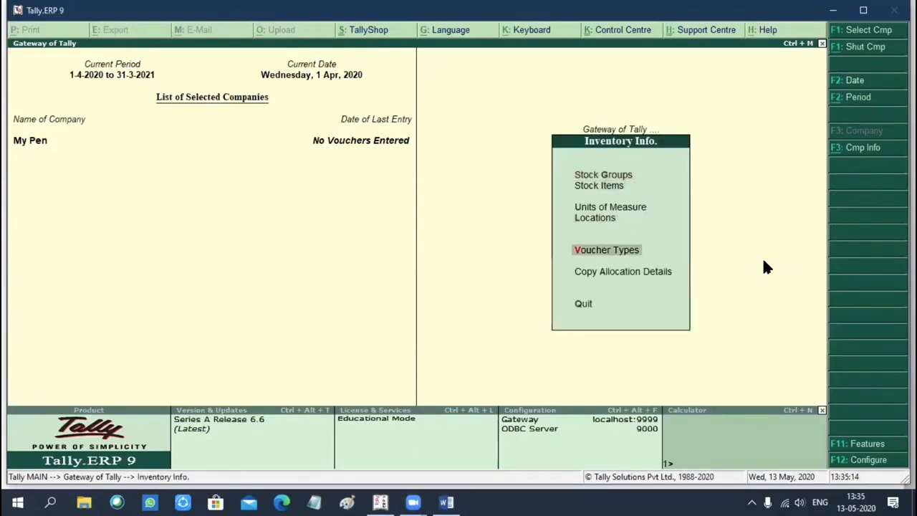
key(Return)
key(Return)
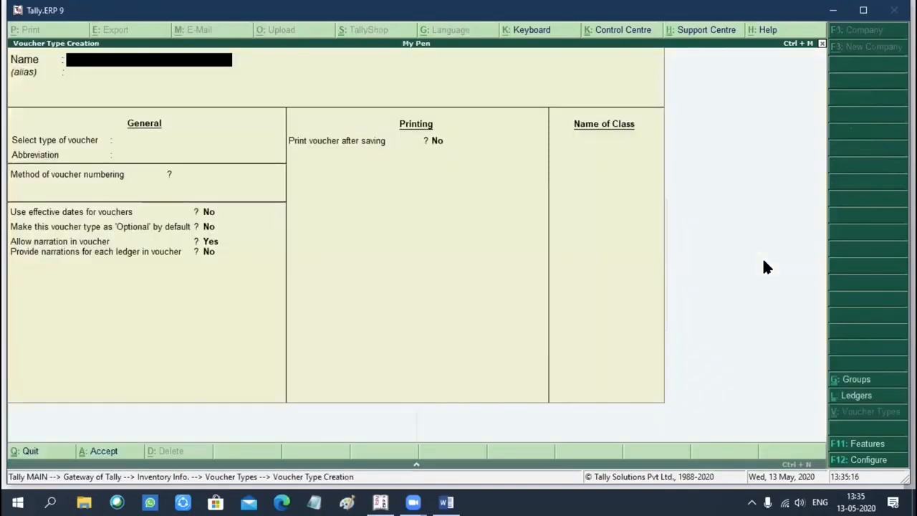
Name the voucher type MFG Journal and base it on the Stock Journal voucher type.
text(MFG Jou)
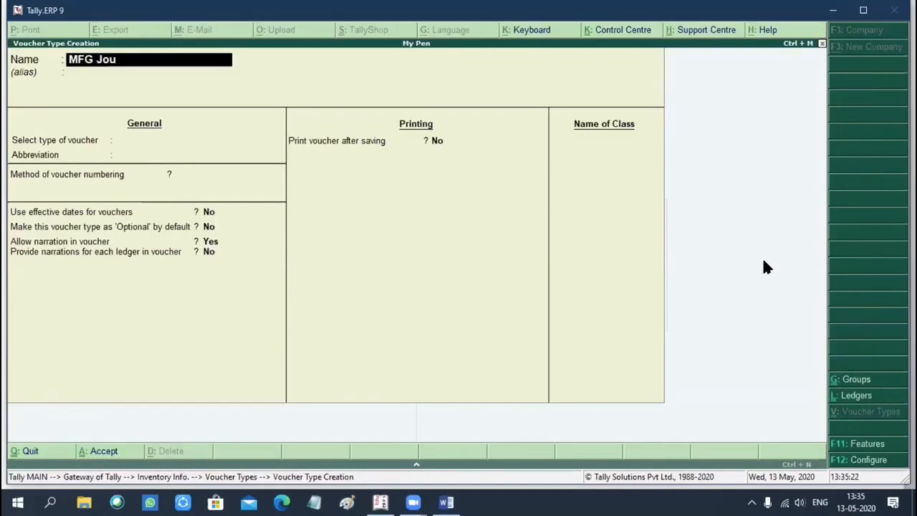
text(rnal)
key(Return)
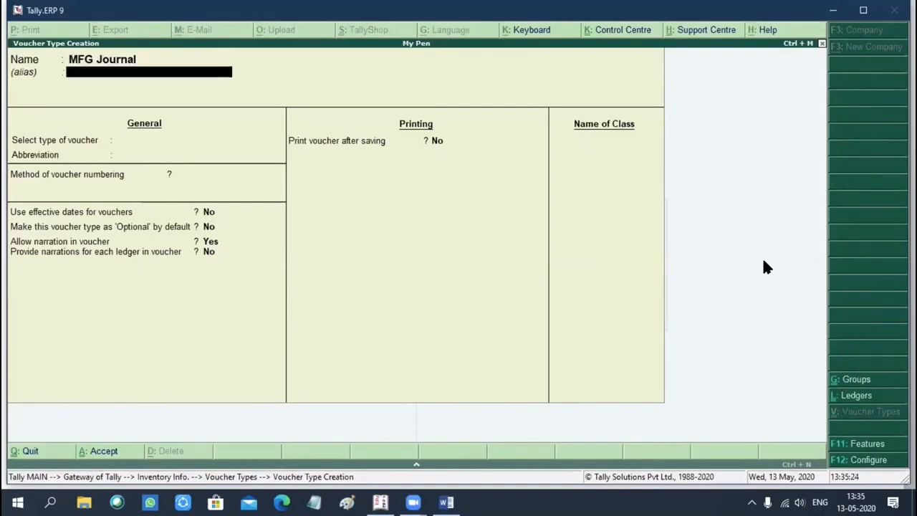
key(Return)
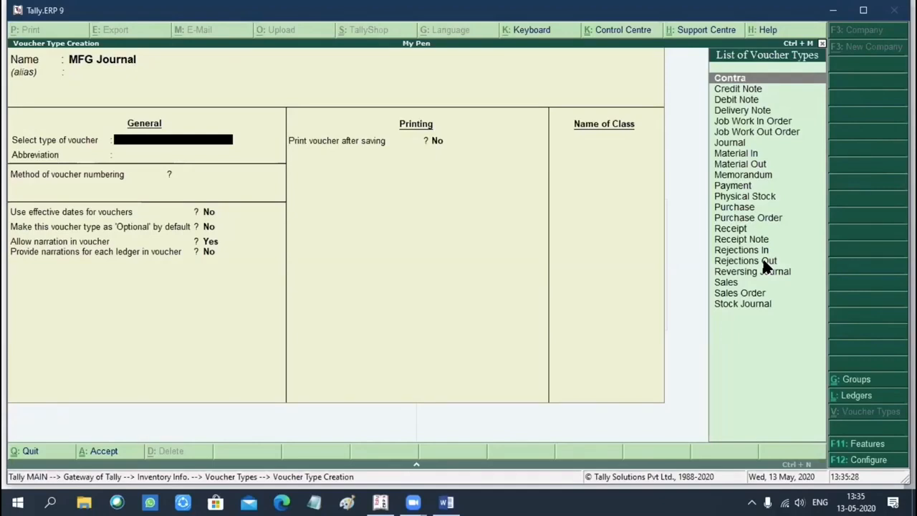
text(Sto)
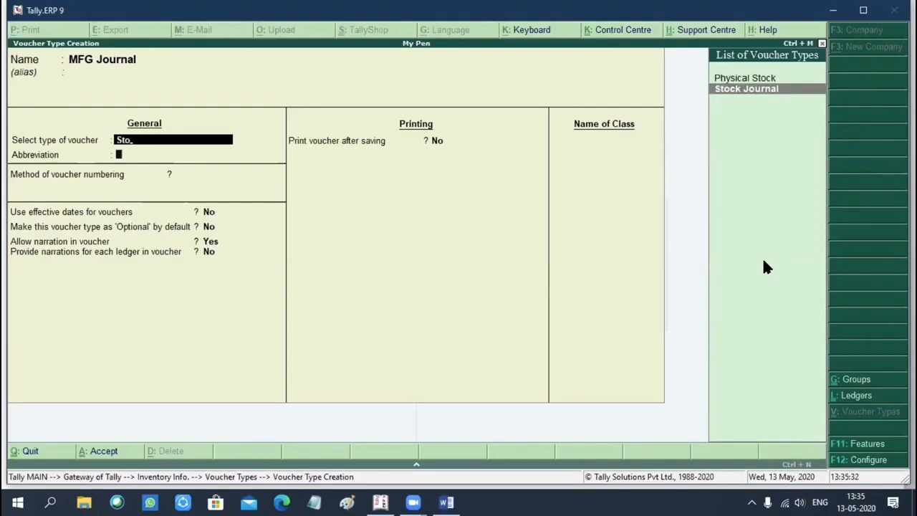
key(Return)
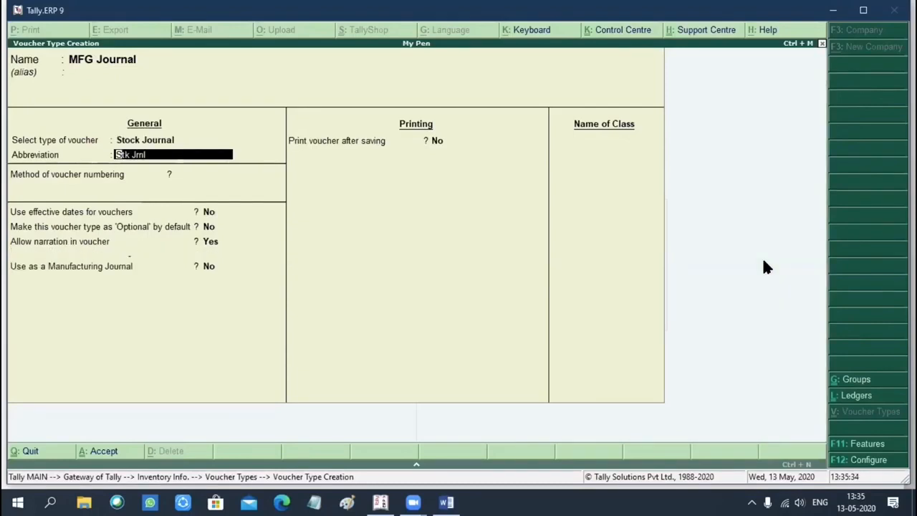
Set Use as a Manufacturing Journal to Yes with automatic numbering, save the voucher type, and return to the Gateway of Tally.
key(Return)
key(Return)
key(Return)
key(Return)
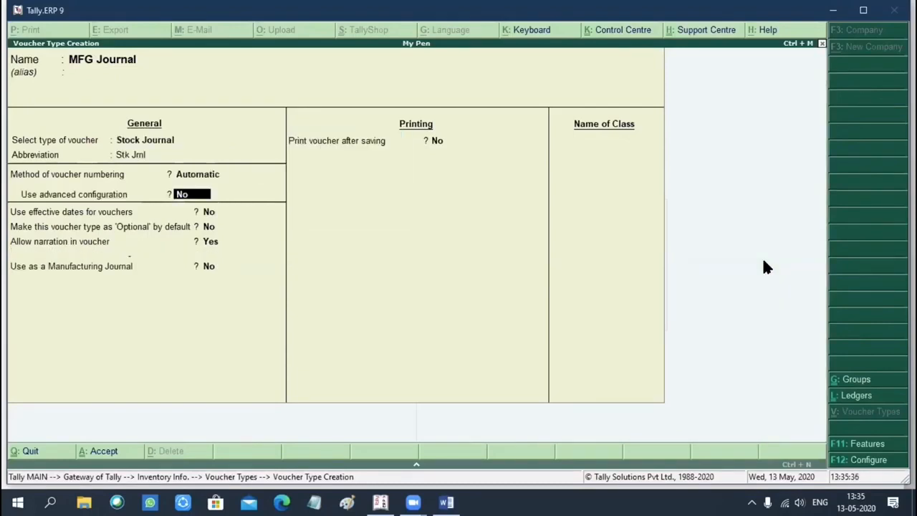
key(Return)
key(Return)
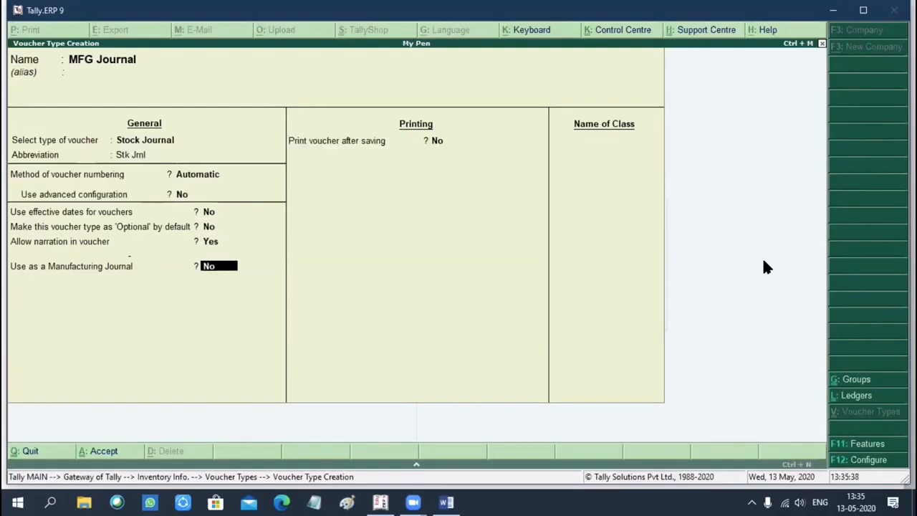
text(y)
key(Return)
key(Return)
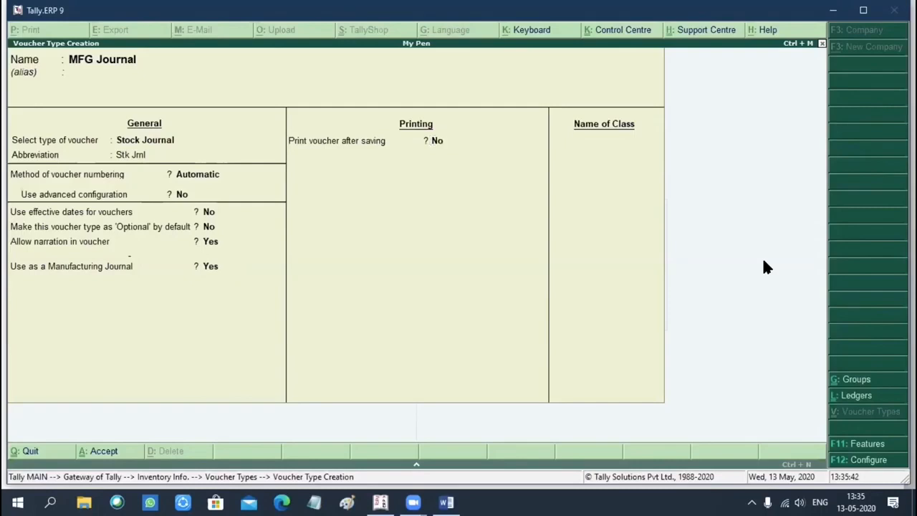
key(y)
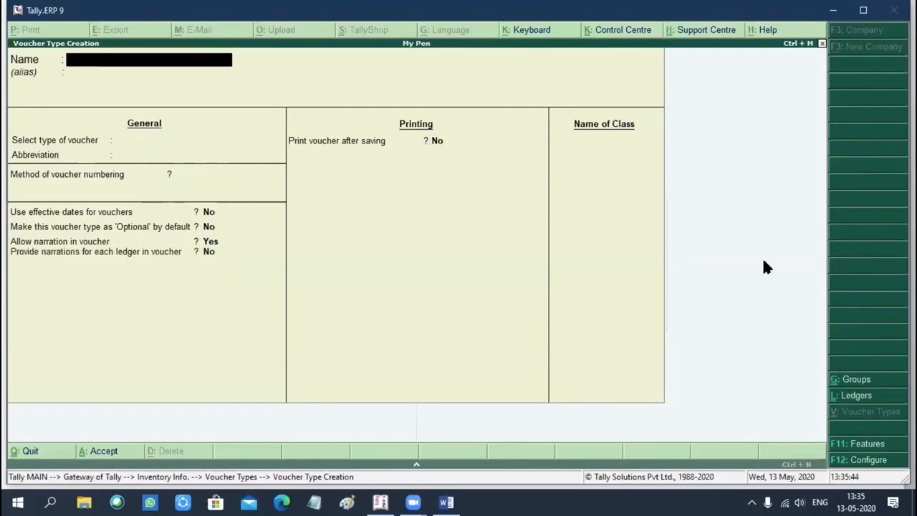
key(Escape)
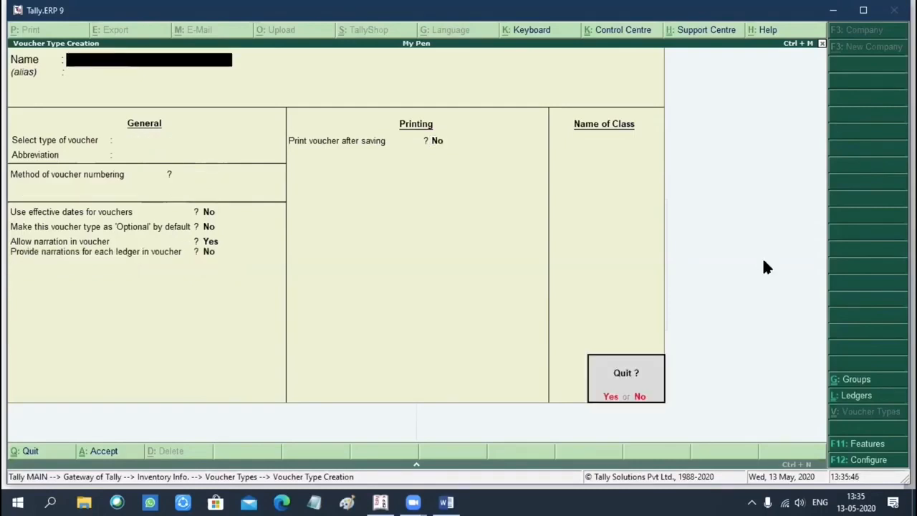
key(y)
key(Escape)
key(Escape)
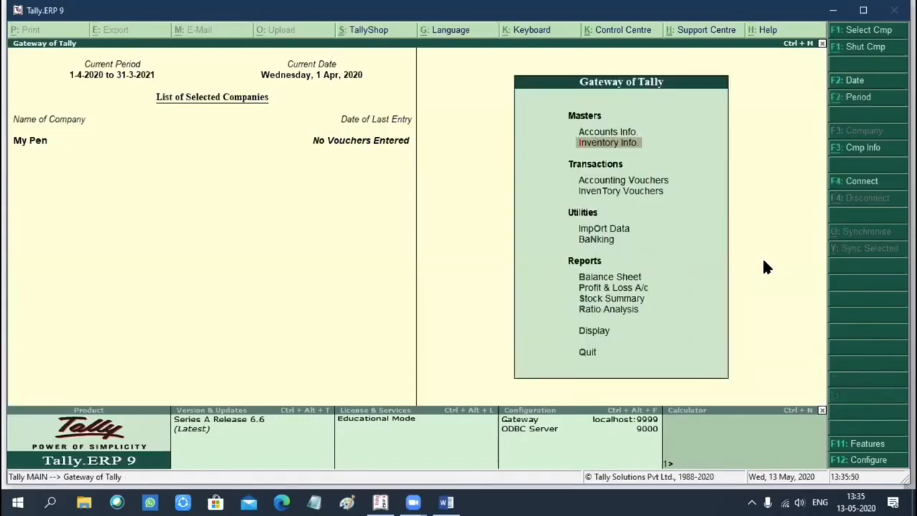
Check the Purchase RAW material step in the Word notes, and open a new Purchase voucher in Tally.
click(446, 501)
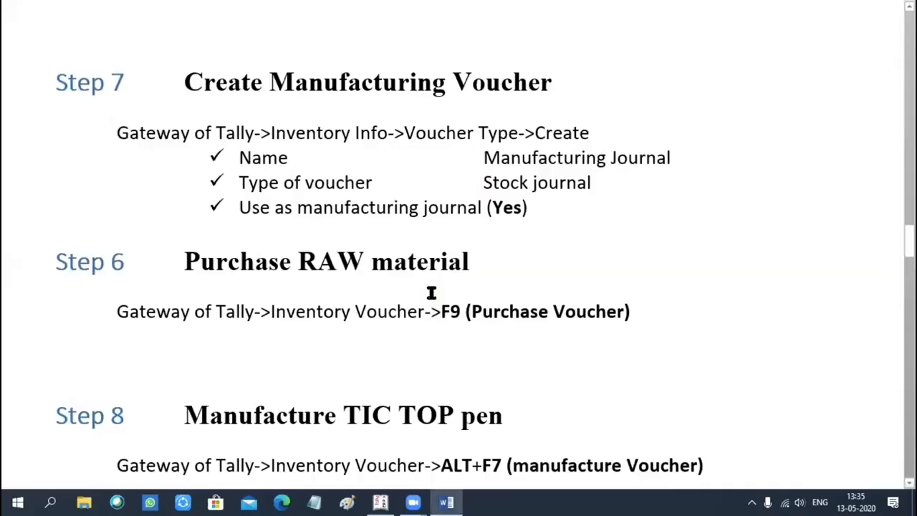
scroll(430, 292, down, 3)
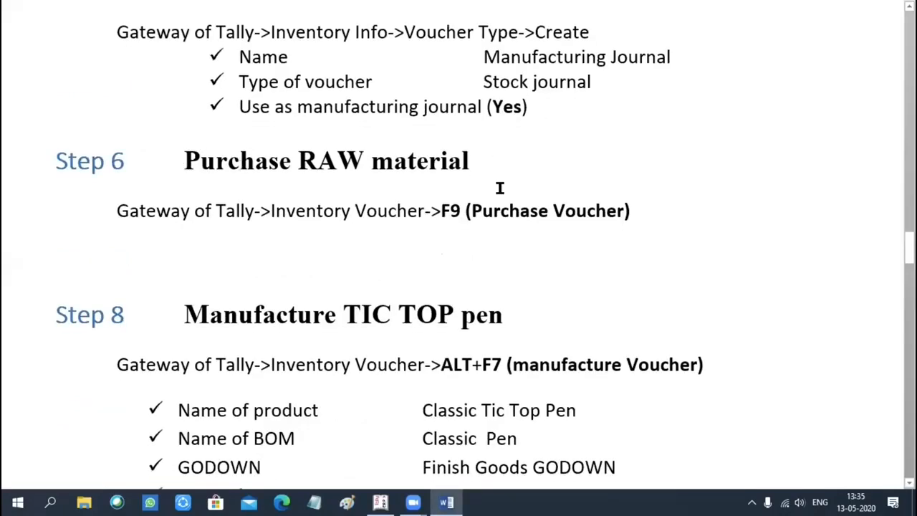
click(380, 502)
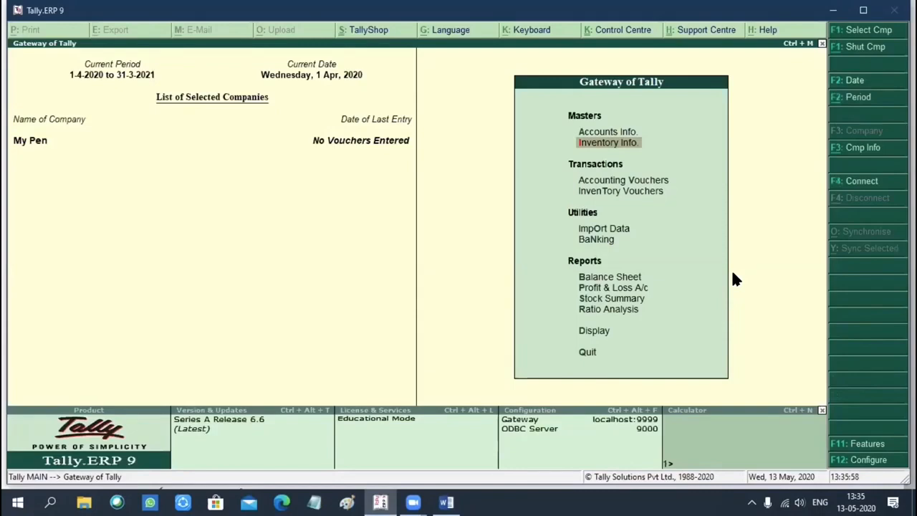
key(Down)
key(Down)
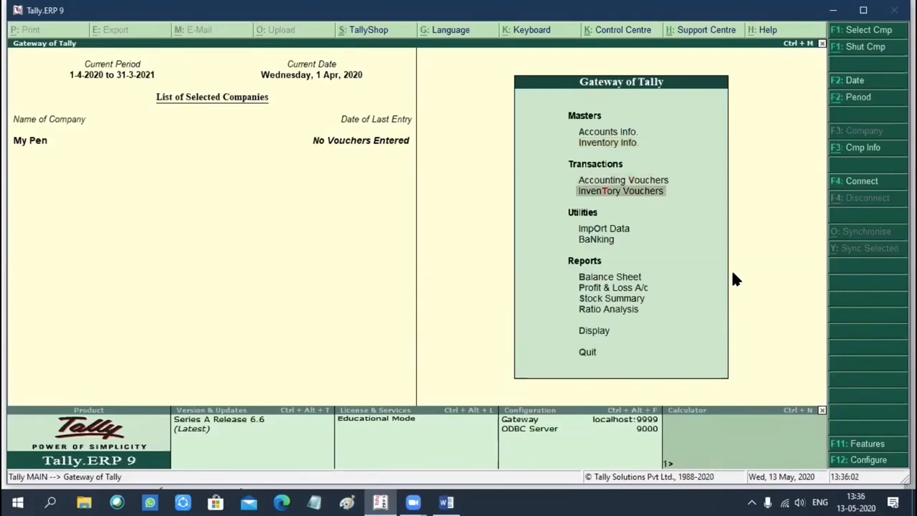
key(Return)
key(F9)
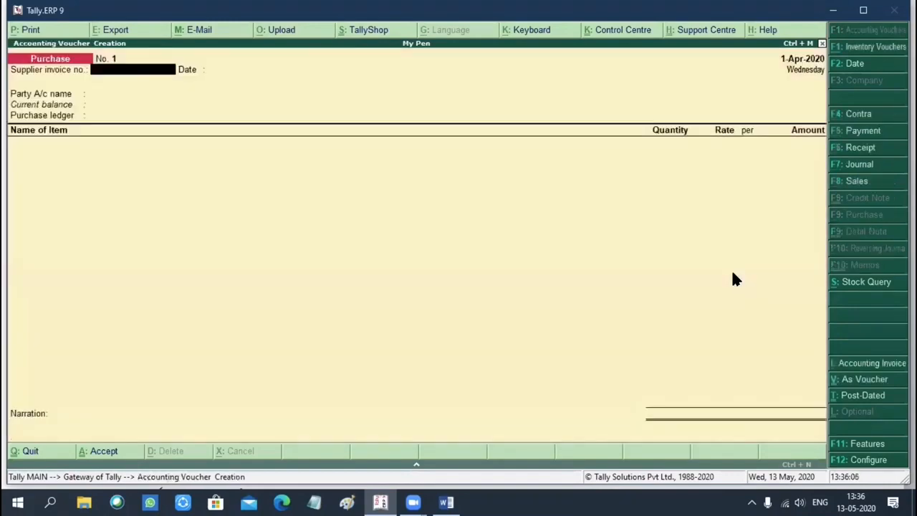
Choose Cash as the purchase voucher's party account, leaving the supplier invoice number, date and supplier details at their defaults.
key(Return)
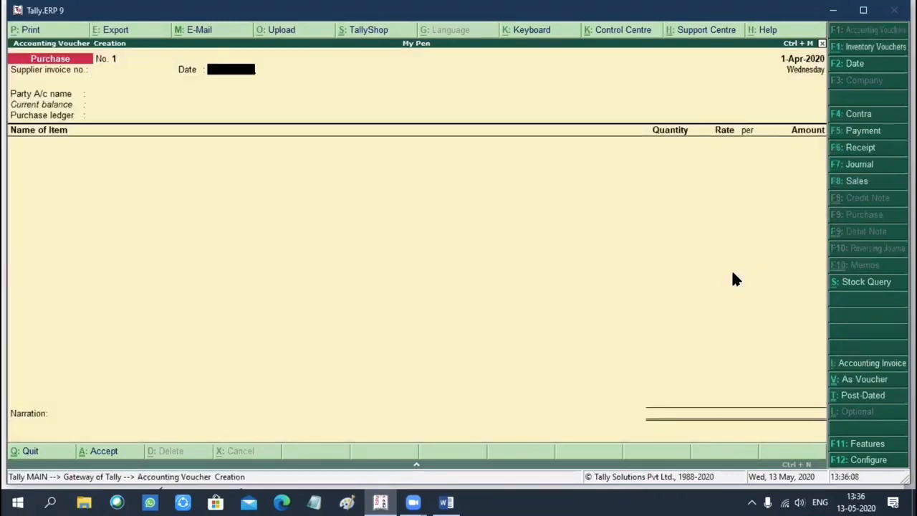
key(Return)
key(Return)
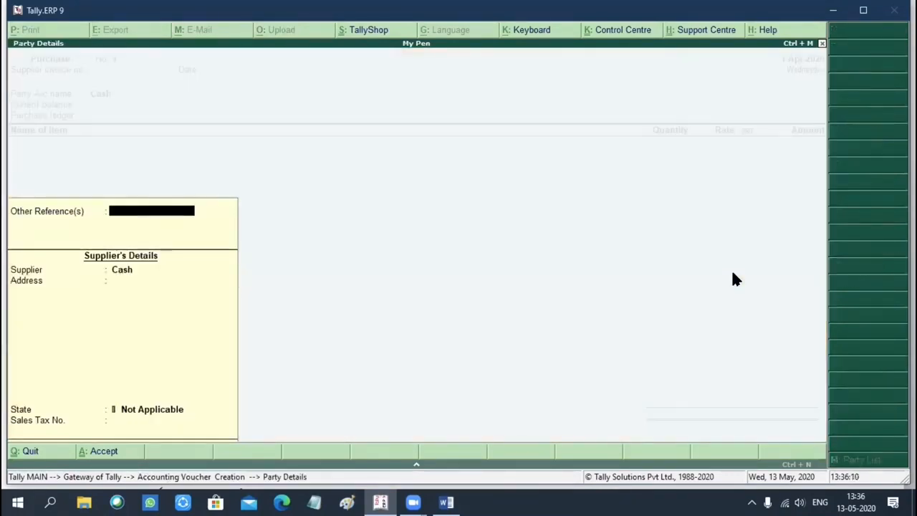
key(Return)
key(Return)
key(Return)
key(Return)
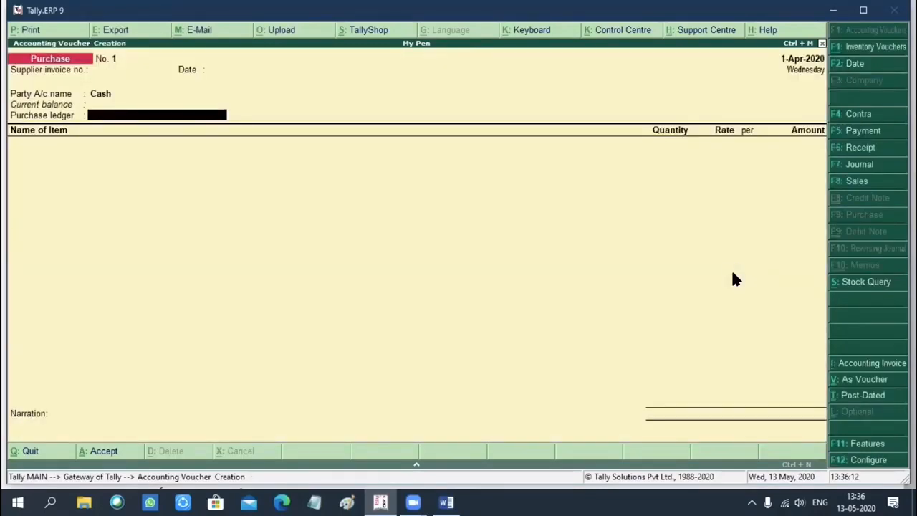
Create a ledger named Purcahse under Purchase Accounts with inventory values affected, and use it as the voucher's purchase ledger.
key(alt+c)
text(Purcahse)
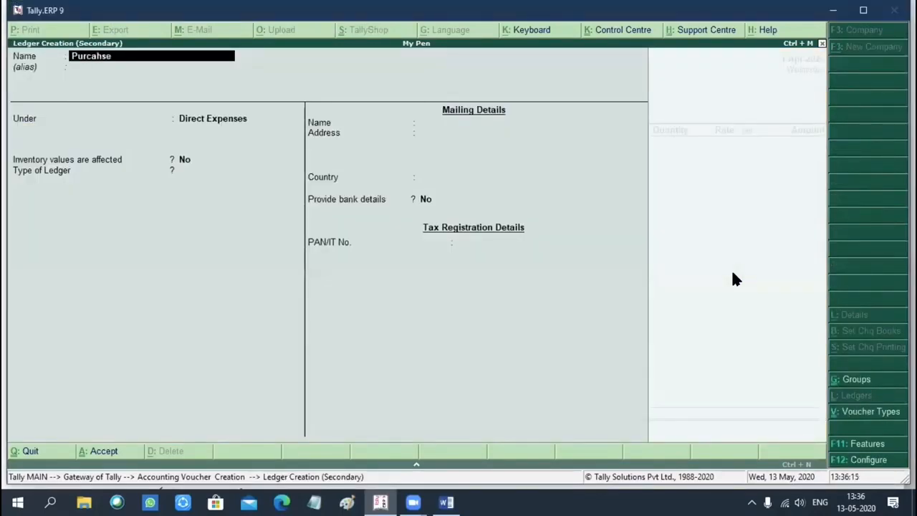
key(Return)
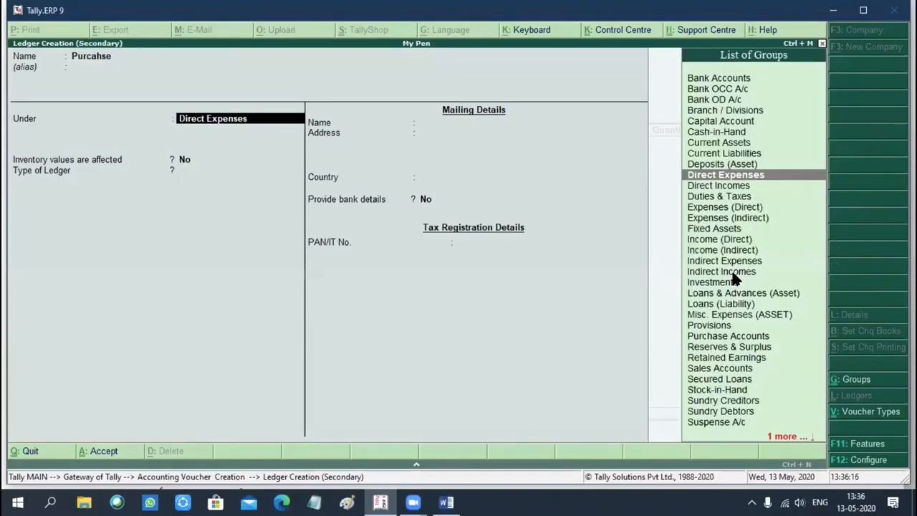
text(Pur)
key(Return)
key(Return)
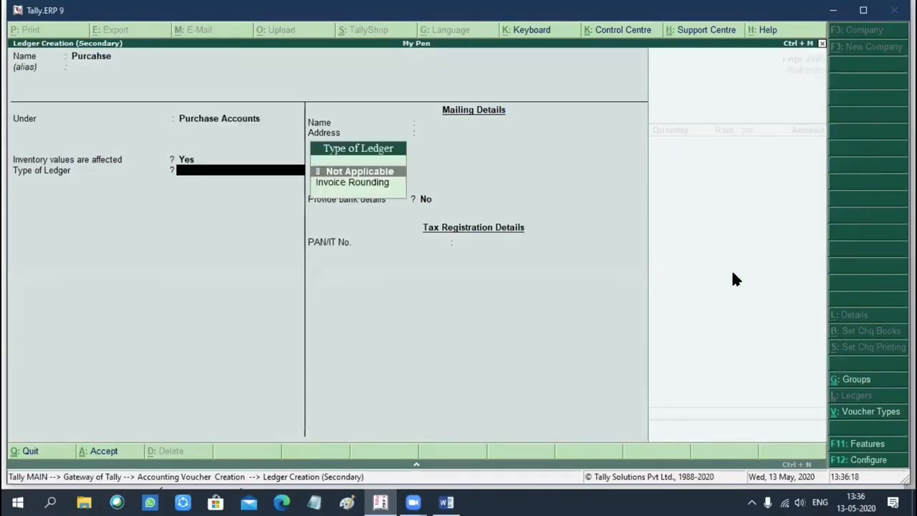
key(Return)
key(Return)
key(Return)
key(Return)
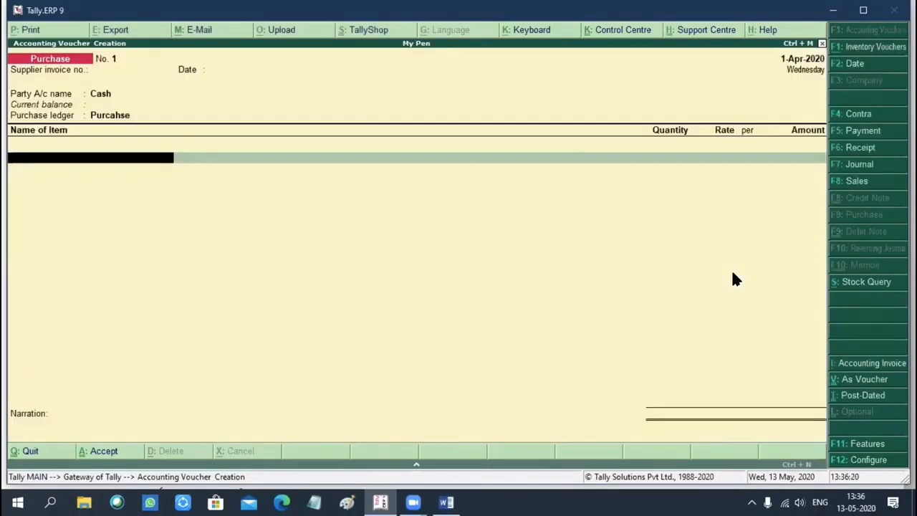
Add AD Stikers as the first purchase item and allocate it to the RAW Material God location.
key(Down)
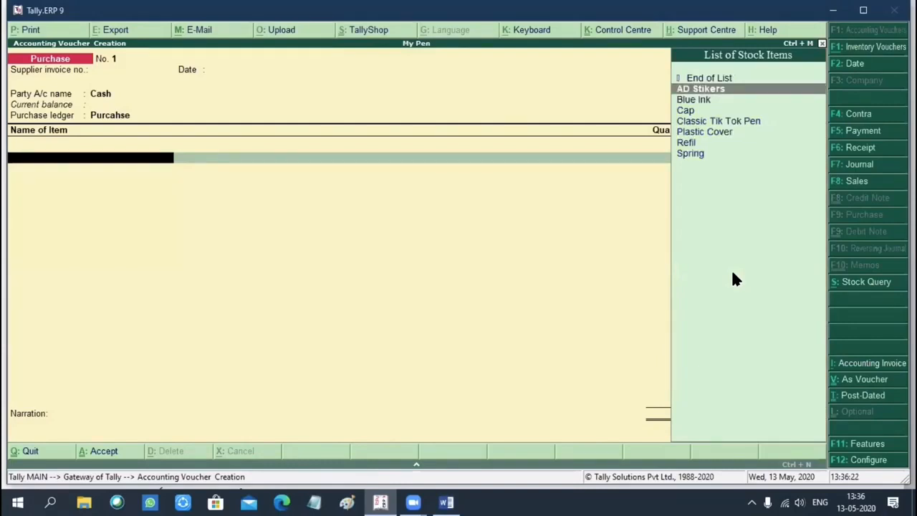
key(Return)
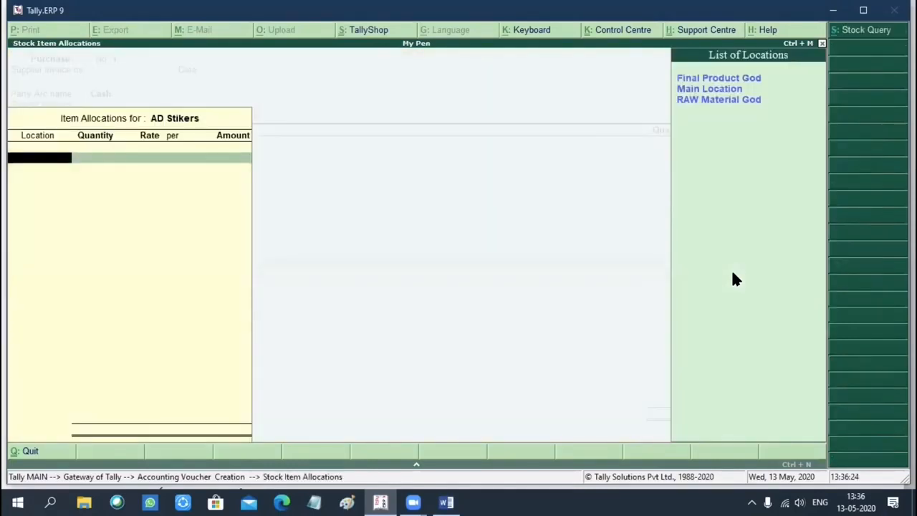
key(Down)
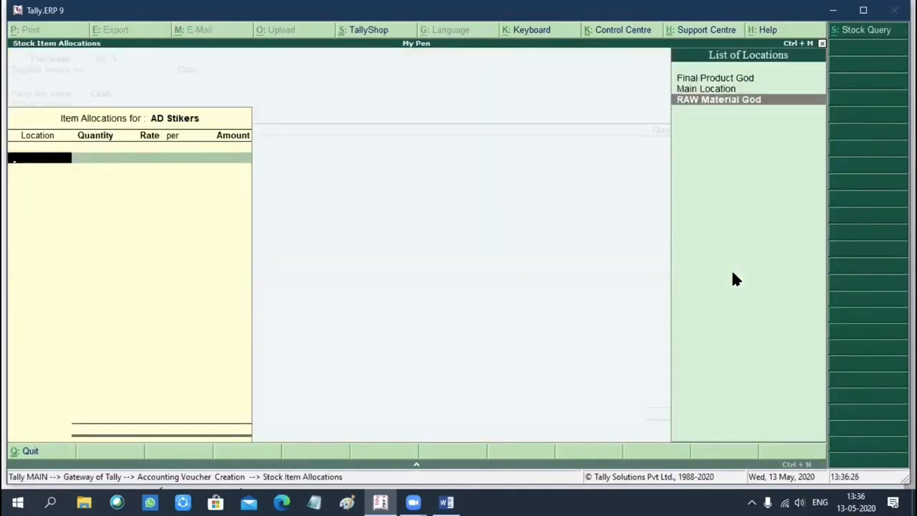
key(Return)
Enter 100 NO at a rate of 2.00 for AD Stikers and complete its item line.
text(100)
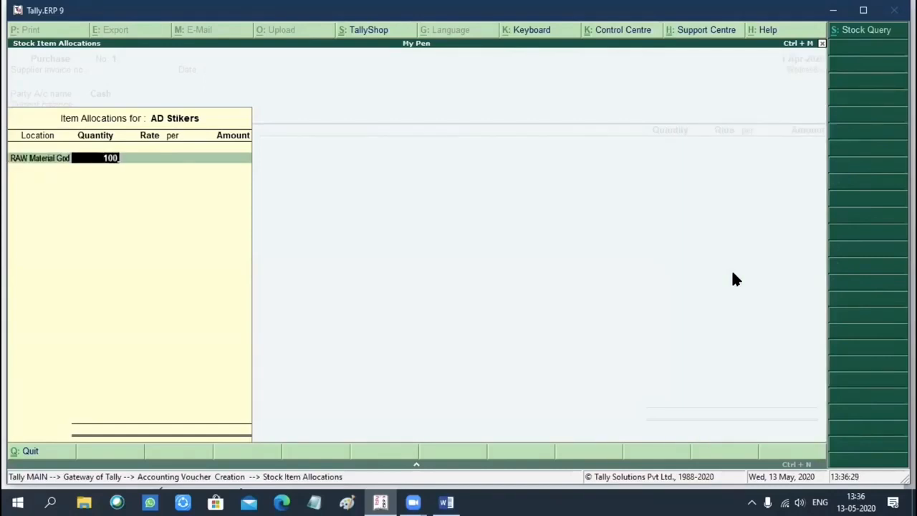
key(Return)
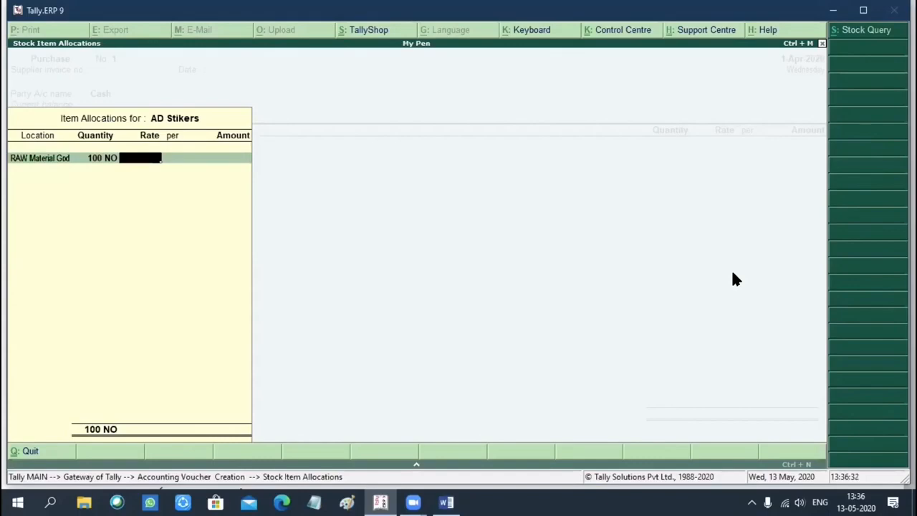
text(2)
key(Return)
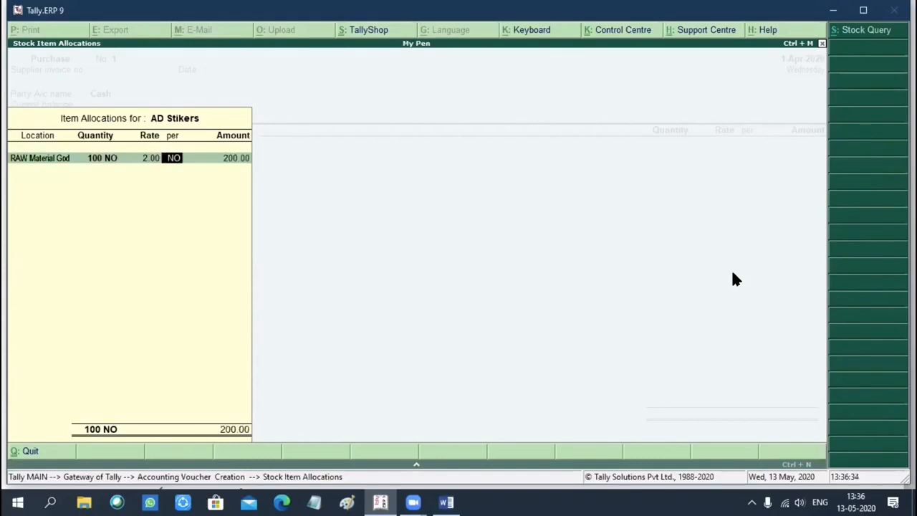
key(Return)
key(Return)
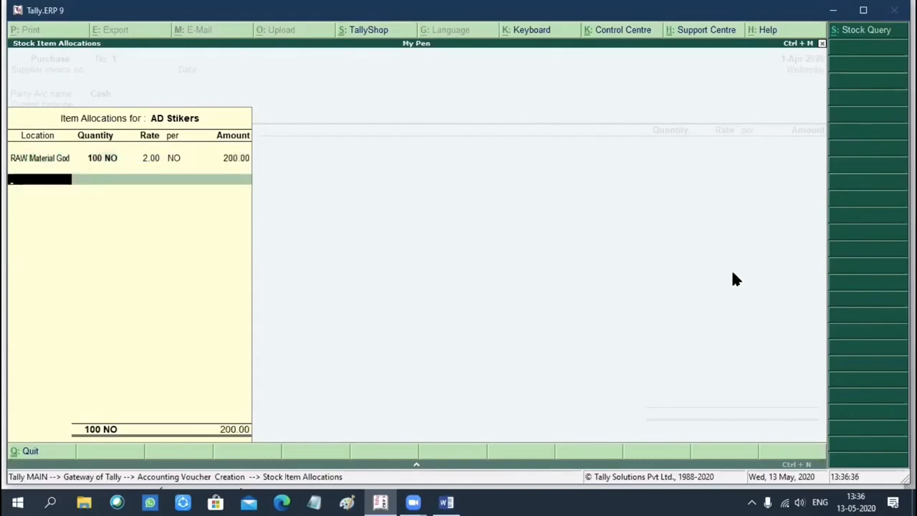
key(Return)
key(Return)
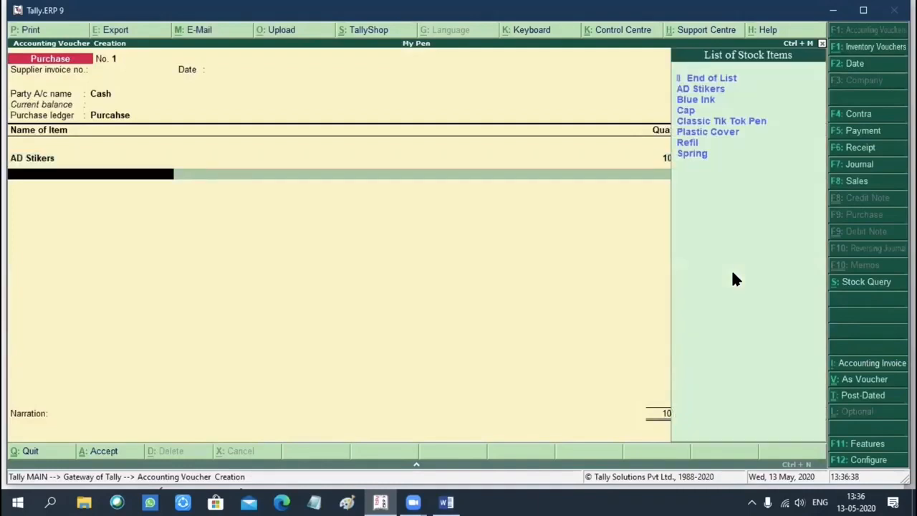
Add Blue Ink to the purchase and allocate it to the RAW Material God location.
key(Down)
key(Down)
key(Return)
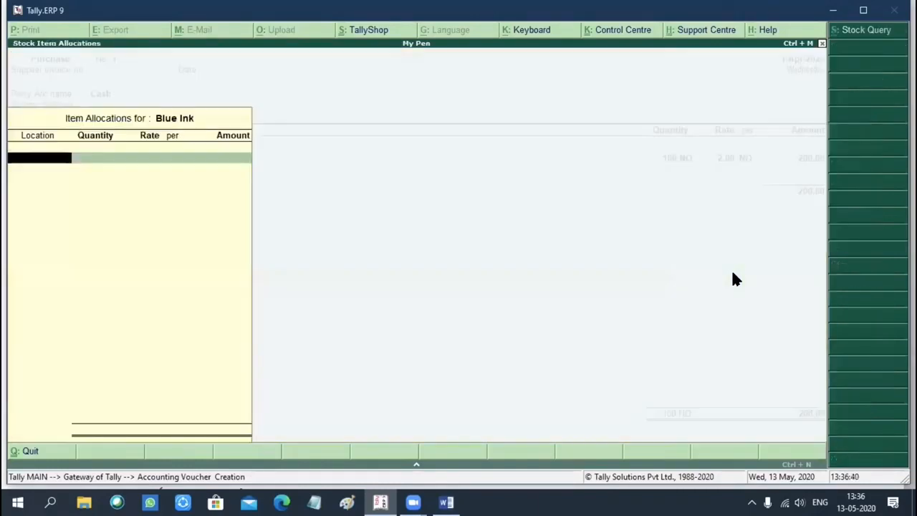
key(Down)
key(Down)
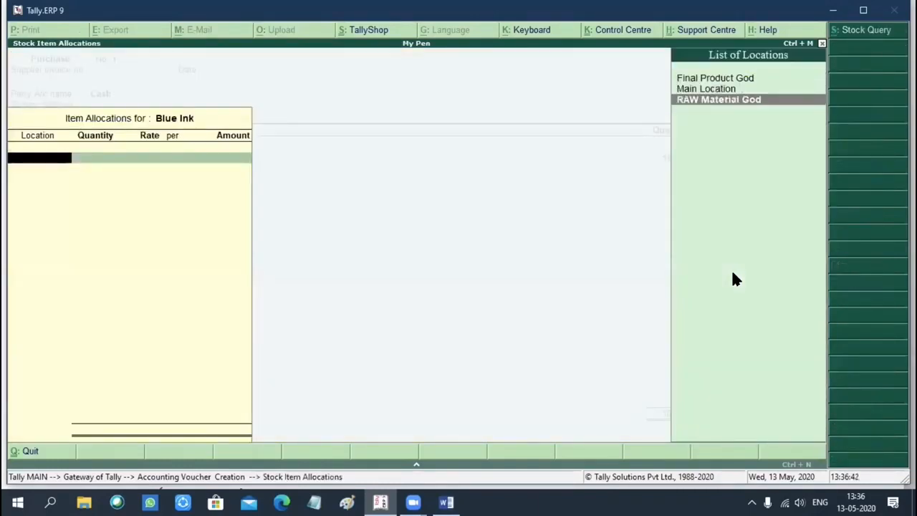
key(Return)
Enter 100 GM at a rate of 0.25 for Blue Ink and complete its item line.
text(100)
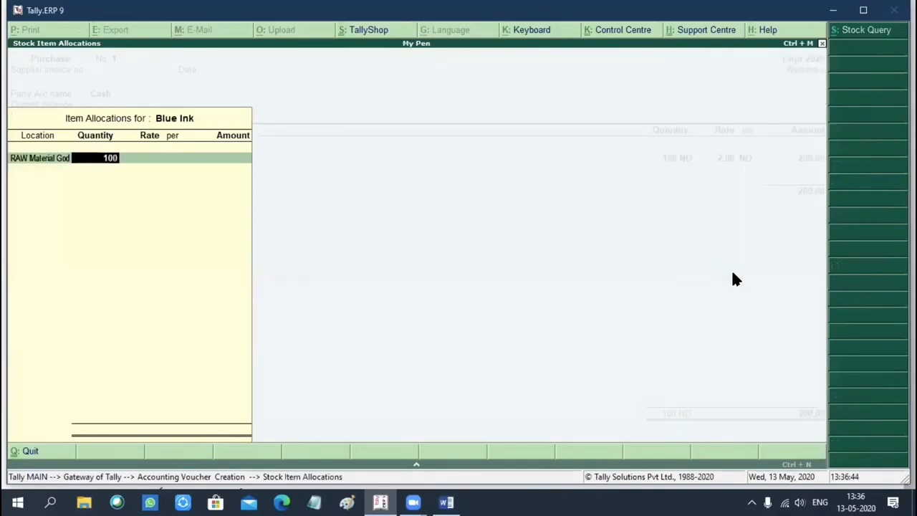
key(Return)
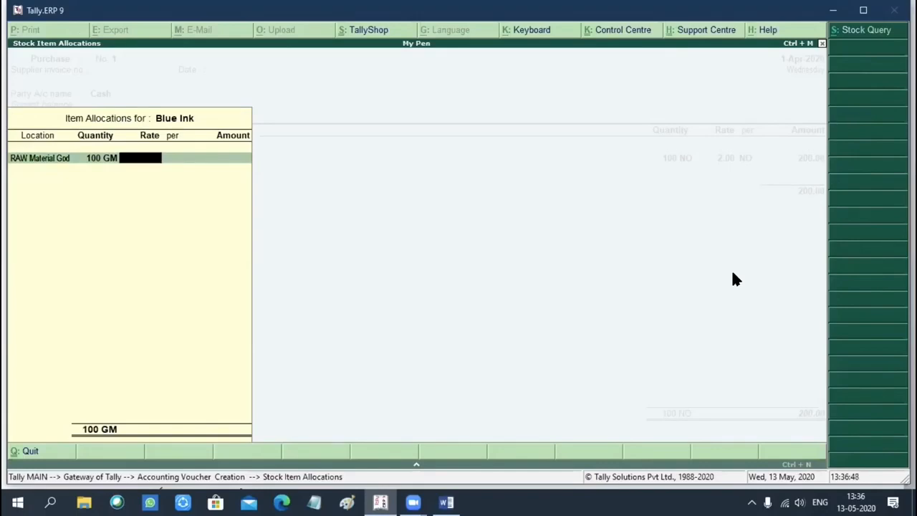
text(0.25)
key(Return)
key(Return)
key(Return)
key(Return)
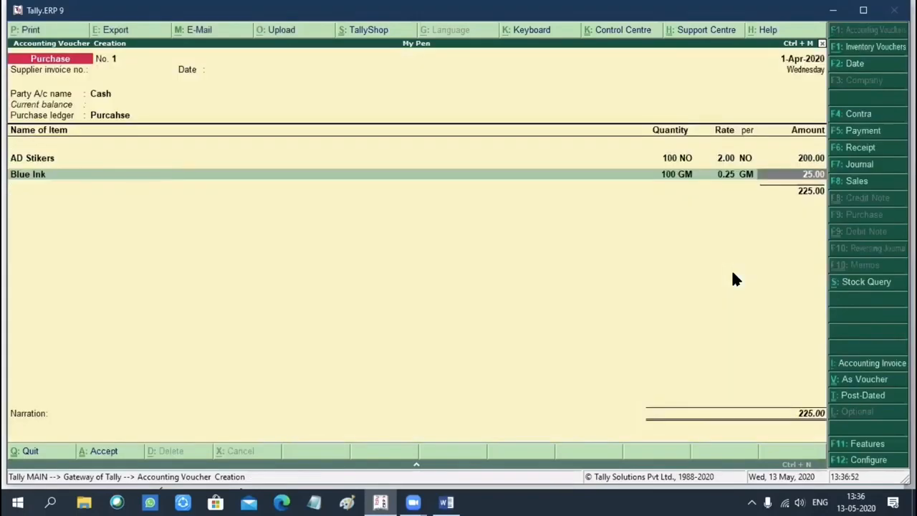
key(Return)
Add Cap to the purchase and allocate it to the RAW Material God location.
key(Down)
key(Down)
key(Down)
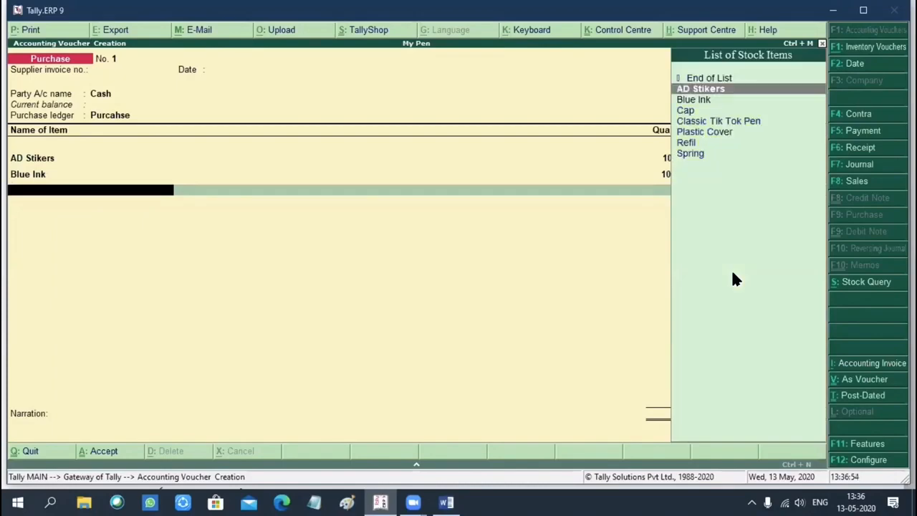
key(Return)
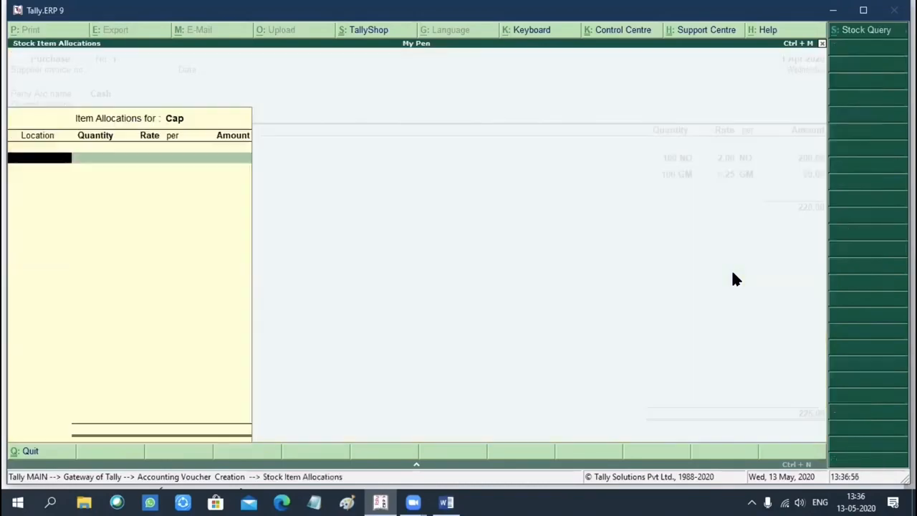
key(Down)
key(Down)
key(Return)
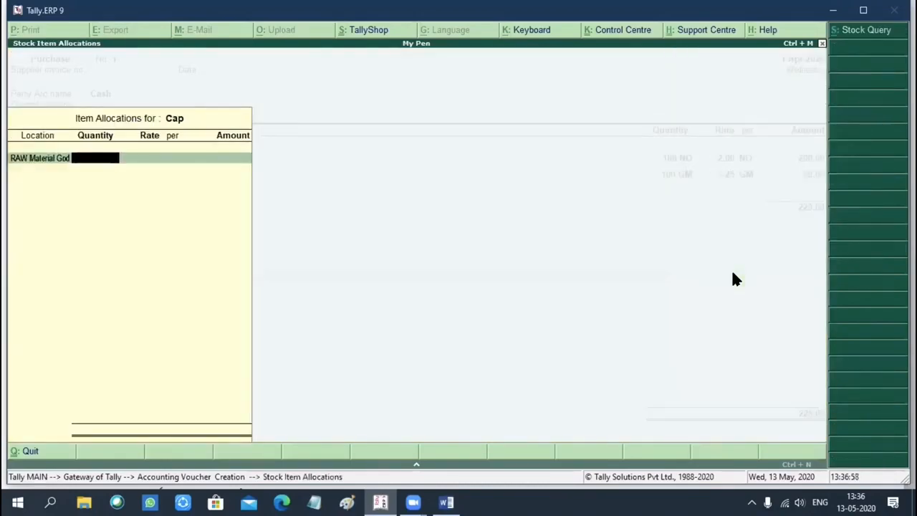
Enter 100 NO at a rate of 1.00 for Cap and complete its item line.
text(100)
key(Return)
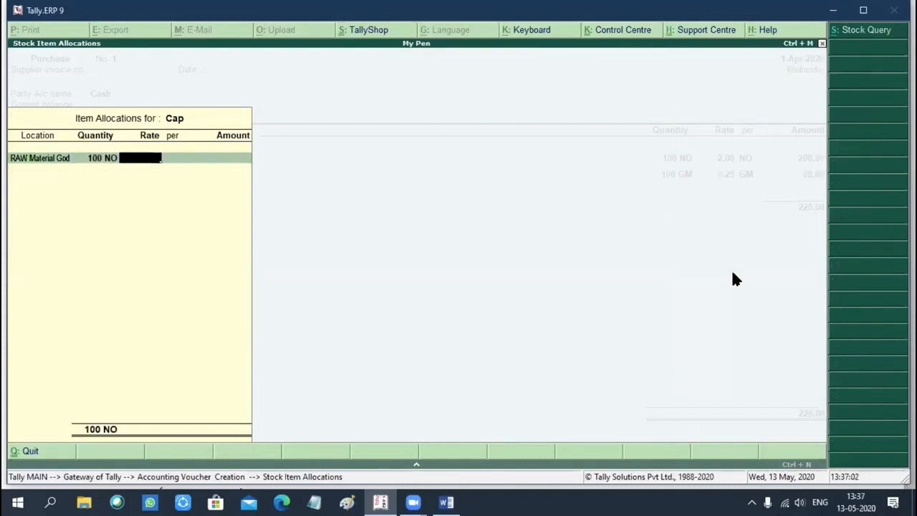
text(1)
key(Return)
key(Return)
key(Return)
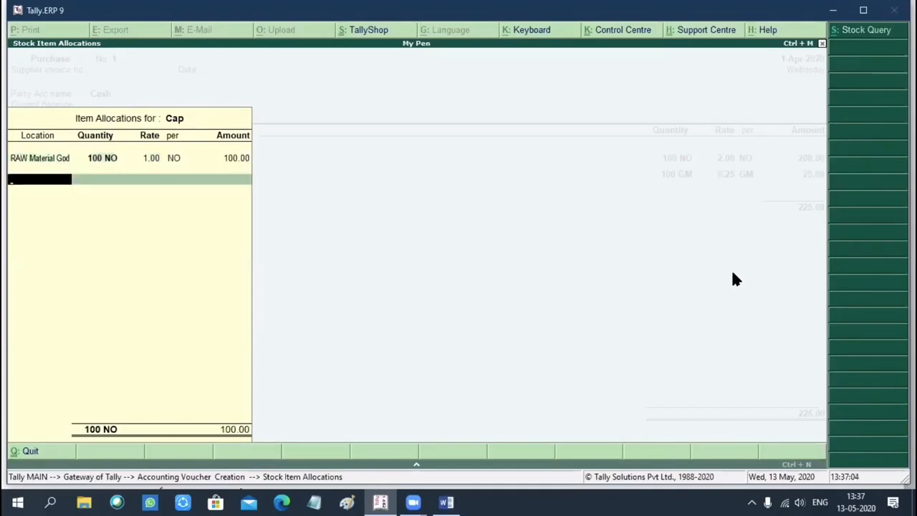
key(Return)
key(Return)
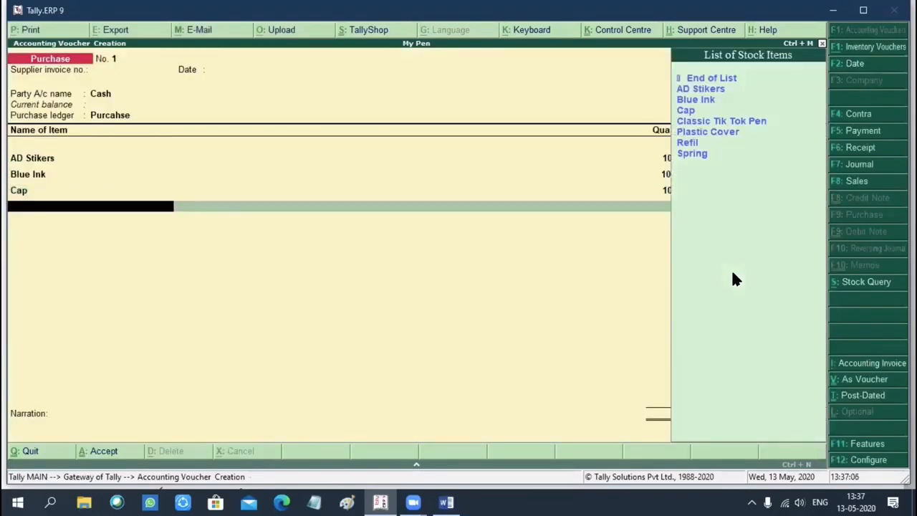
Add Plastic Cover to the purchase and allocate it to the RAW Material God location.
key(Down)
key(Down)
key(Down)
key(Down)
key(Down)
key(Down)
key(Return)
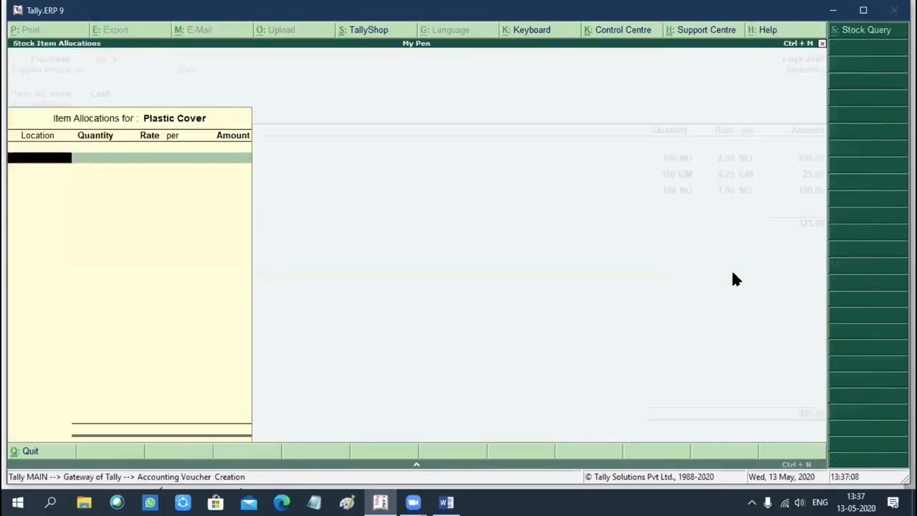
key(Down)
key(Down)
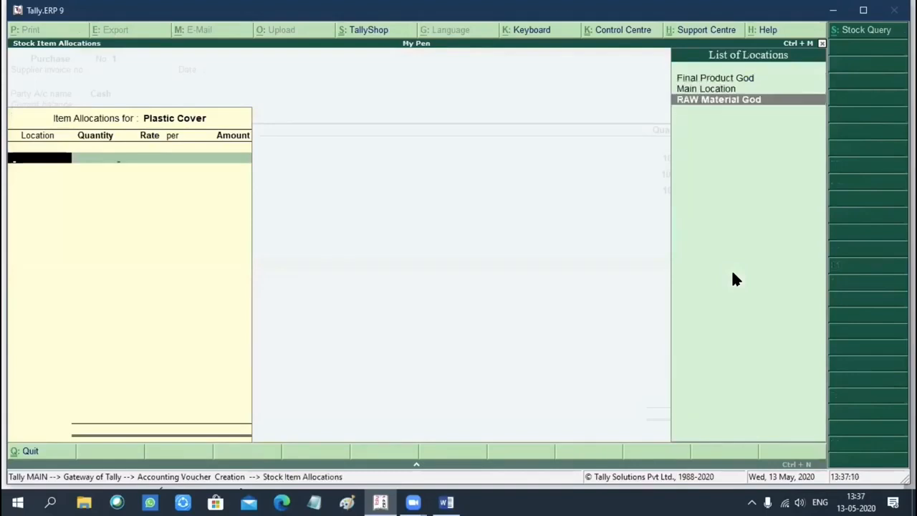
key(Return)
Enter 100 NO at a rate of 5.00 for Plastic Cover and complete its item line.
text(100)
key(Return)
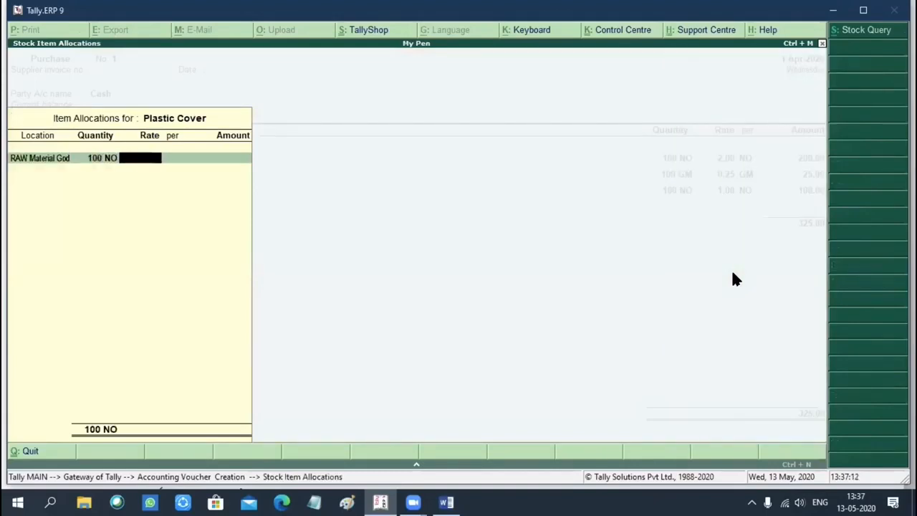
text(5)
key(Return)
key(Return)
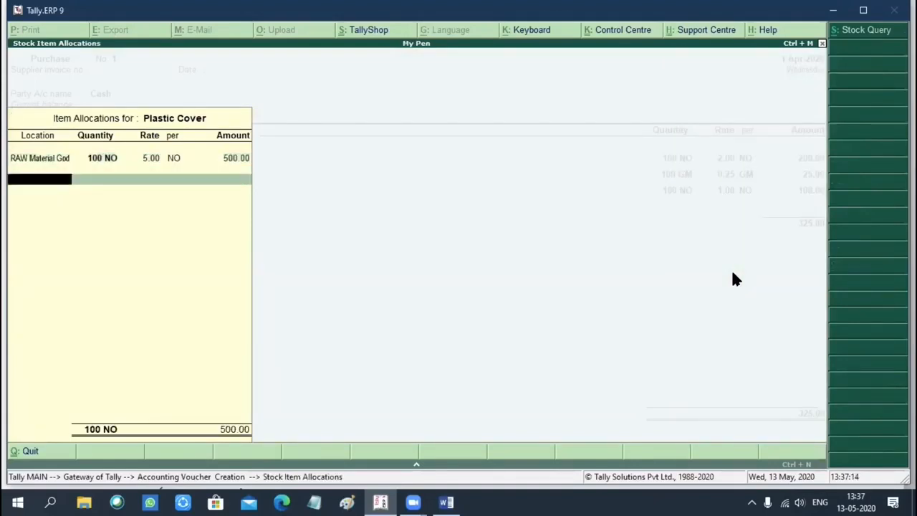
key(Return)
key(Return)
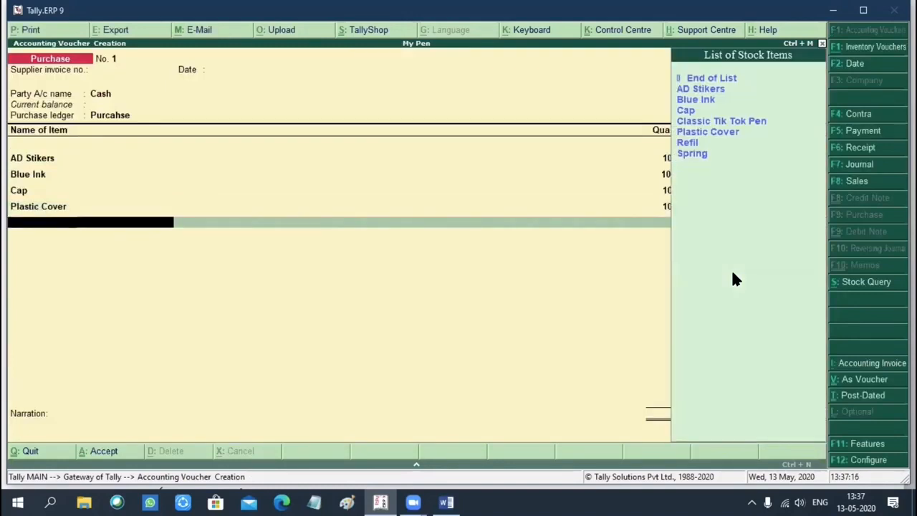
Add Refil to the purchase and allocate it to the RAW Material God location.
key(Down)
key(Down)
key(Down)
key(Down)
key(Down)
key(Down)
key(Return)
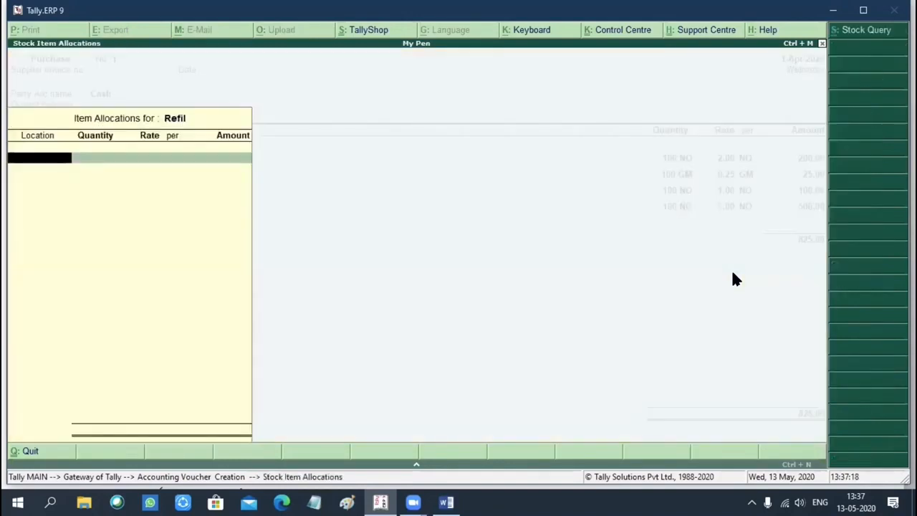
key(Down)
key(Down)
key(Down)
key(Return)
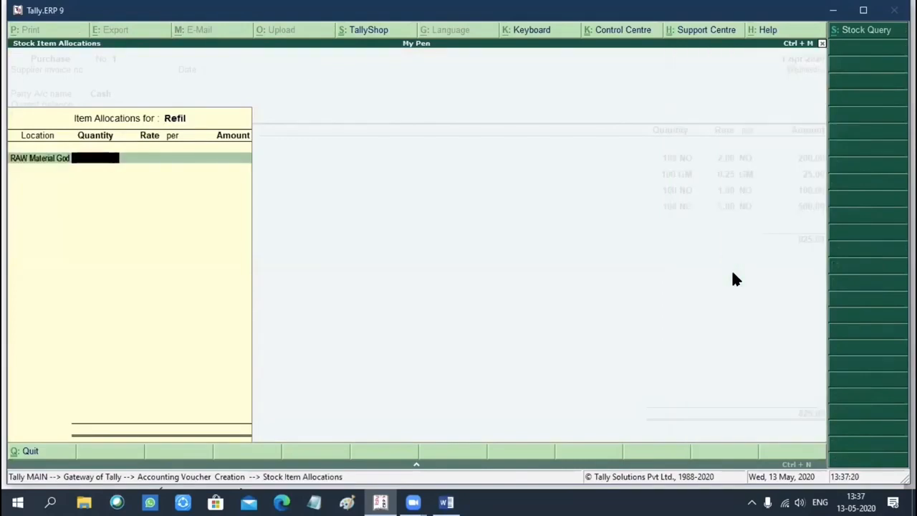
Enter 100 NO at a rate of 2.00 for Refil and complete its item line.
text(100)
key(Return)
text(2)
key(Return)
key(Return)
key(Return)
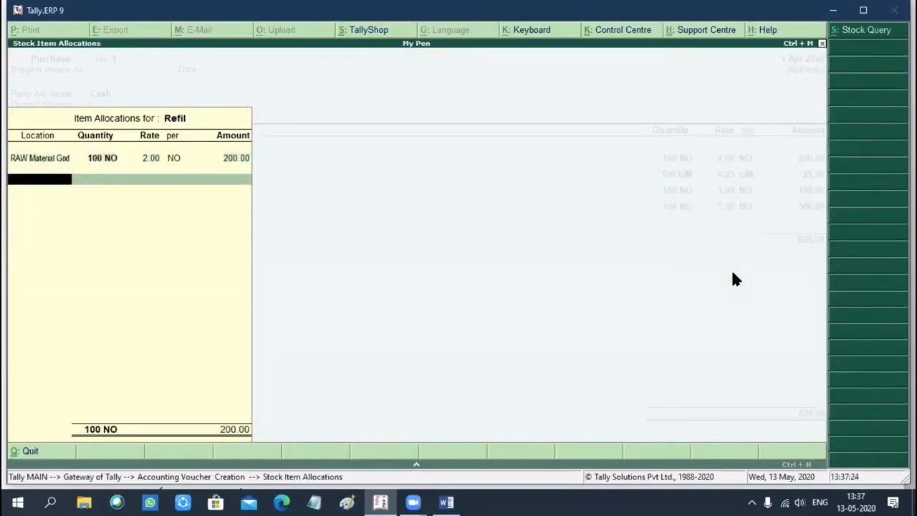
key(Return)
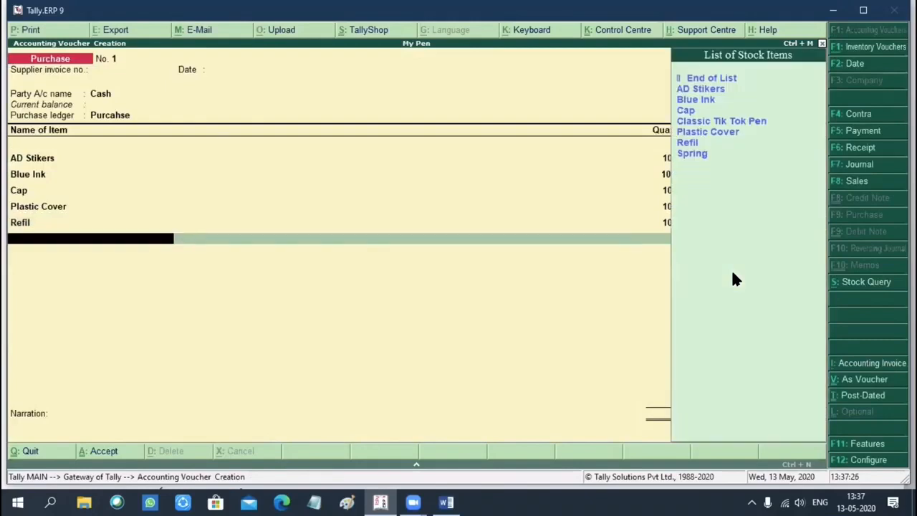
Add Spring to the purchase and allocate it to the RAW Material God location.
key(Down)
key(Down)
key(Down)
key(Down)
key(Down)
key(Down)
key(Down)
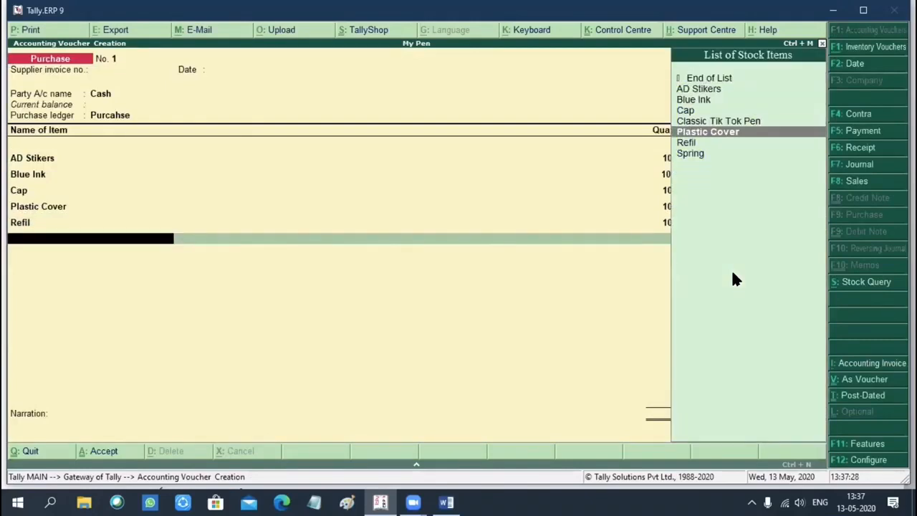
key(Return)
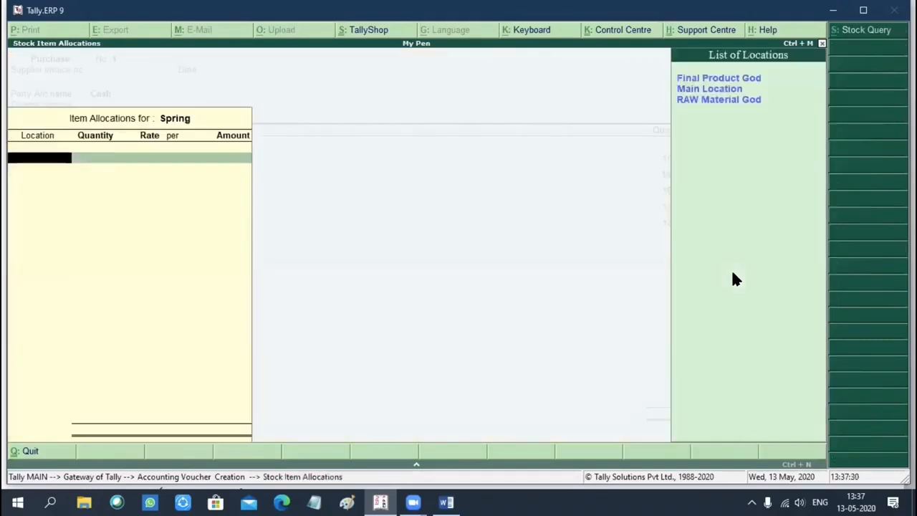
key(Down)
key(Down)
key(Return)
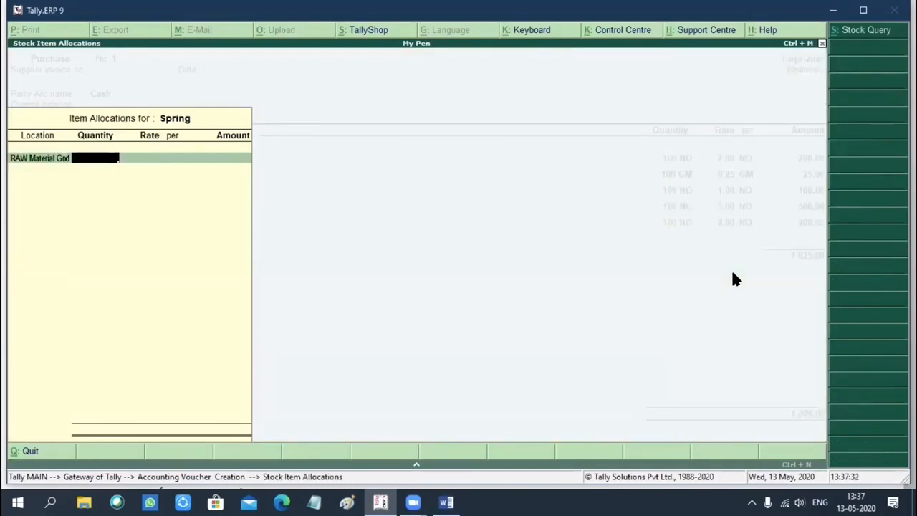
Enter 100 NO at a rate of 1.00 for Spring and complete its item line.
text(100)
key(Return)
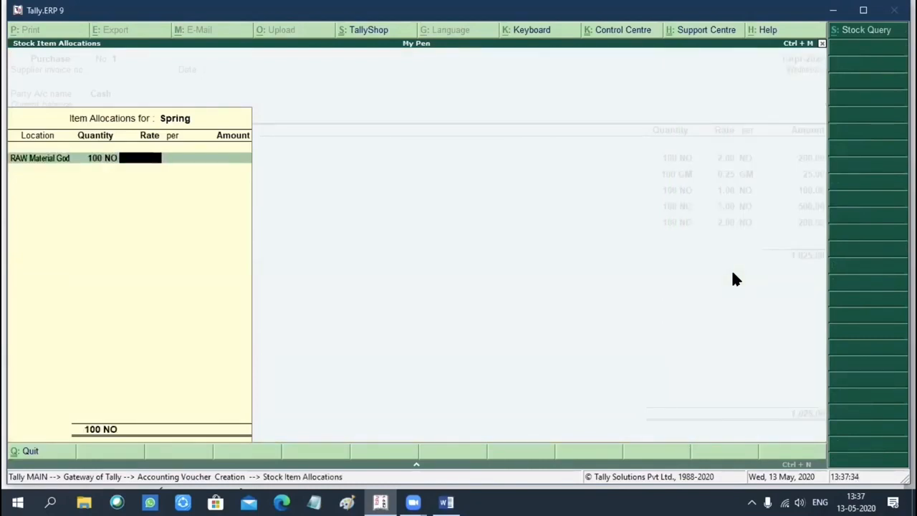
text(1)
key(Return)
key(Return)
key(Return)
key(Return)
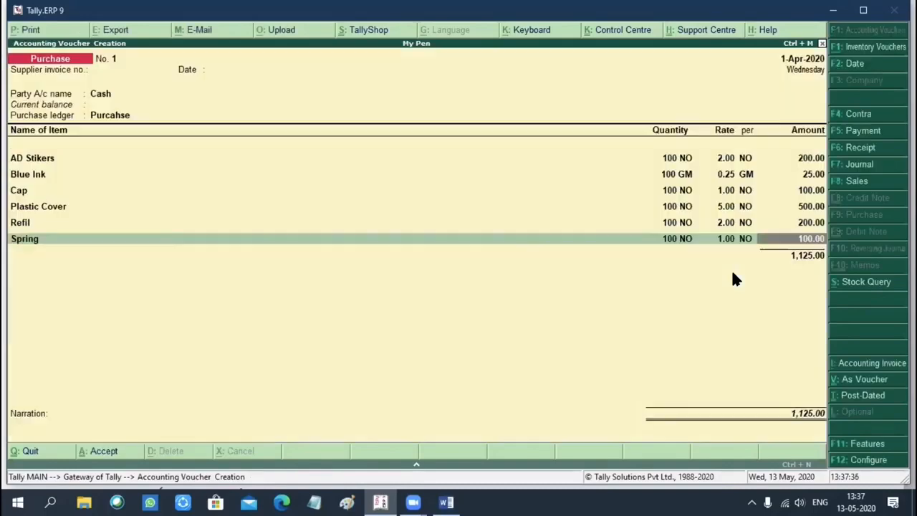
key(Return)
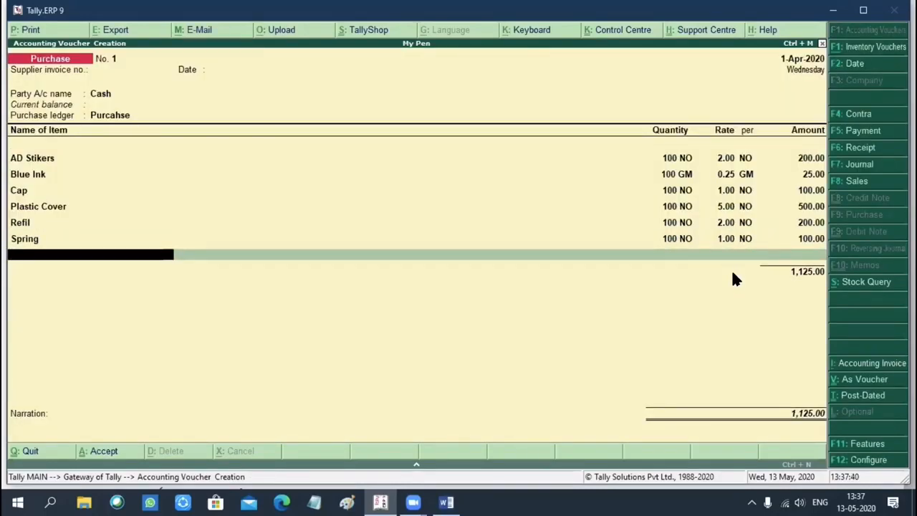
End the item list, save the purchase voucher and return to the Gateway of Tally.
key(Return)
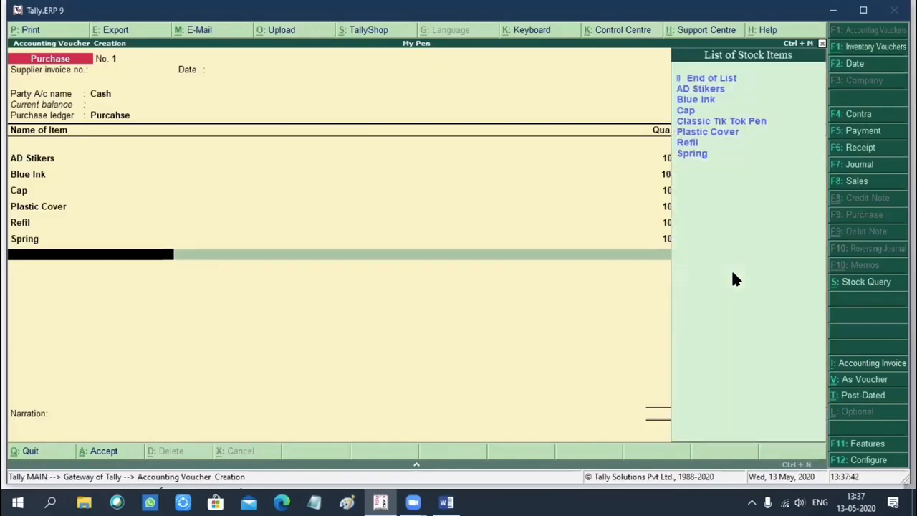
text(cl)
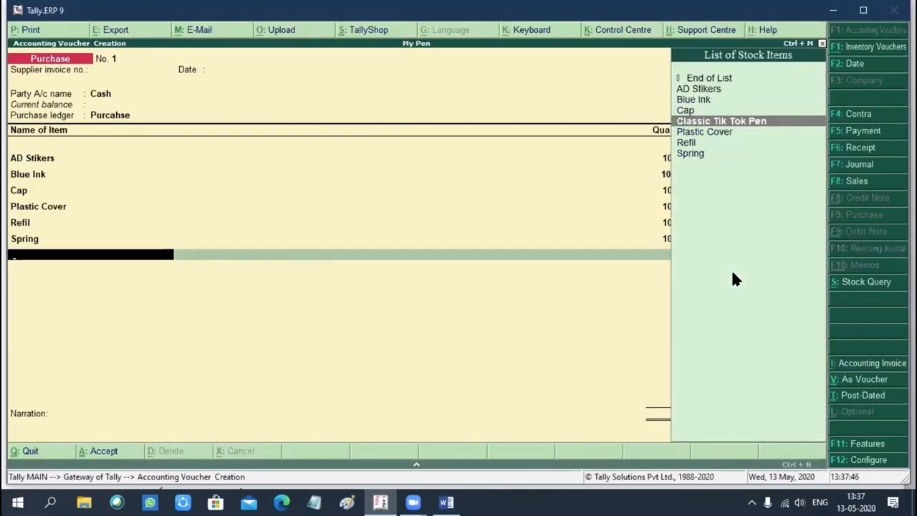
key(BackSpace)
key(BackSpace)
key(BackSpace)
key(Return)
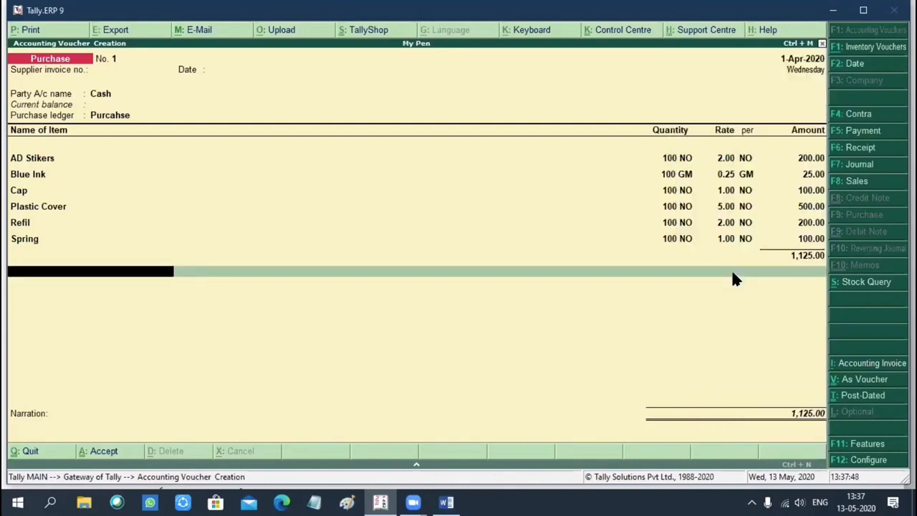
key(Return)
key(Return)
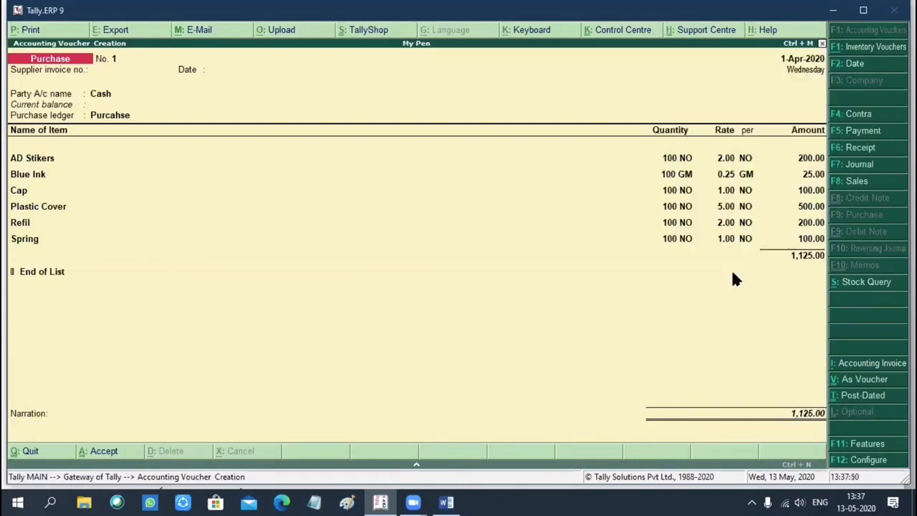
key(y)
key(alt+F7)
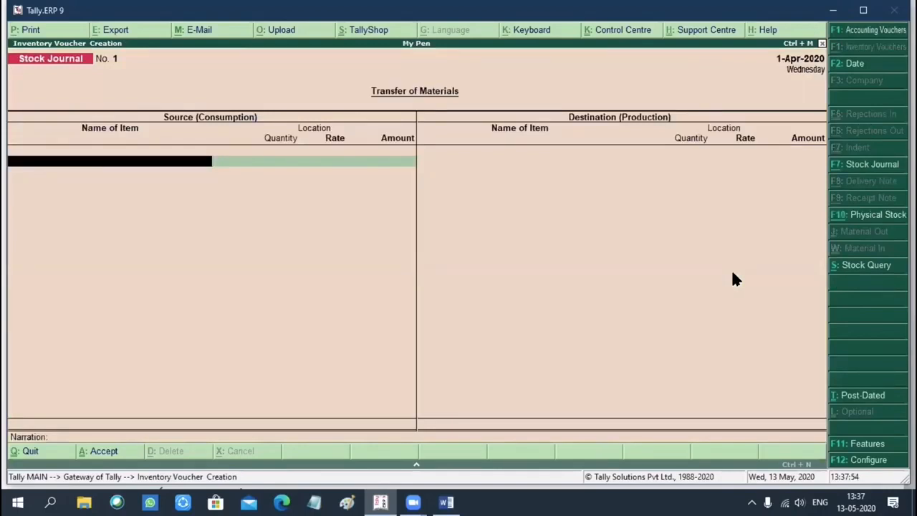
key(Escape)
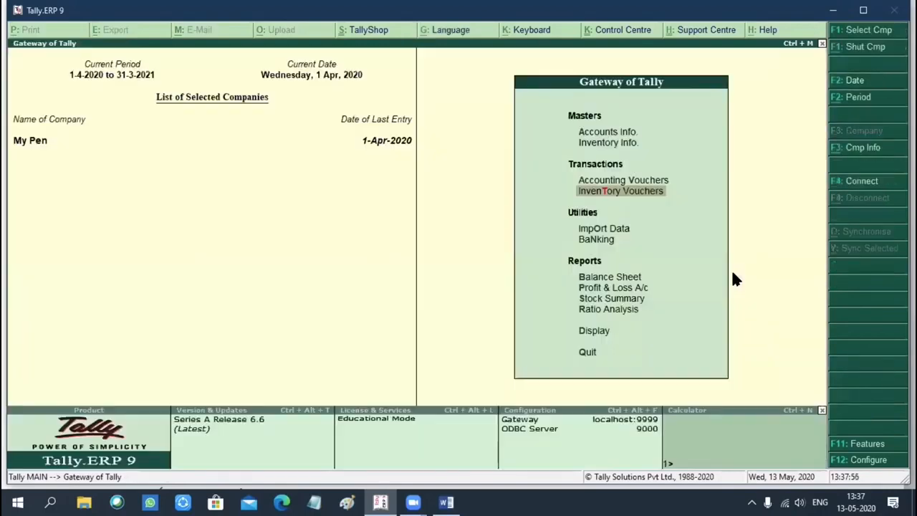
Switch to the Word notes and review the Step 8 instructions for manufacturing the TIC TOP pen.
click(446, 502)
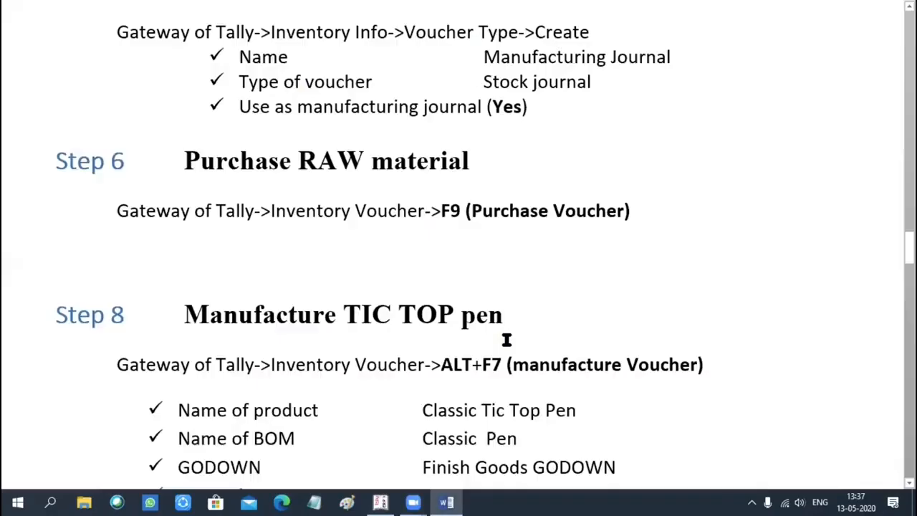
scroll(506, 334, down, 5)
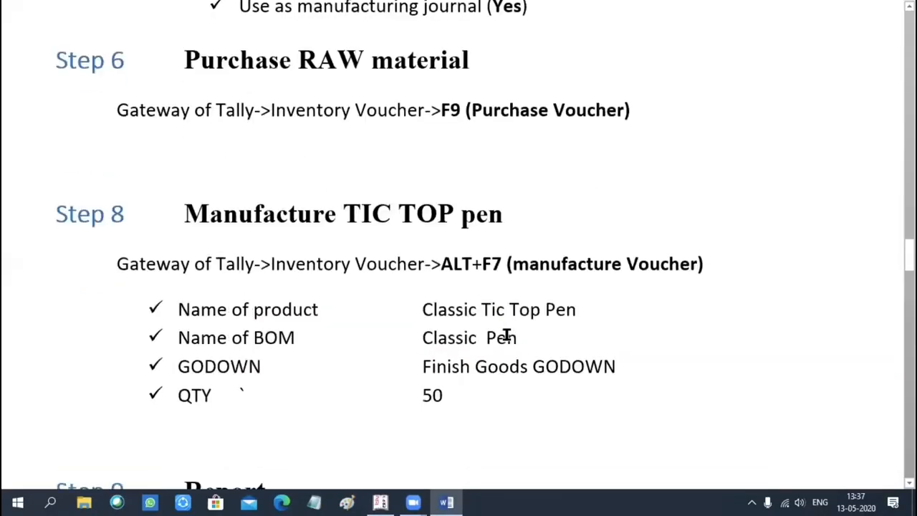
scroll(504, 334, up, 1)
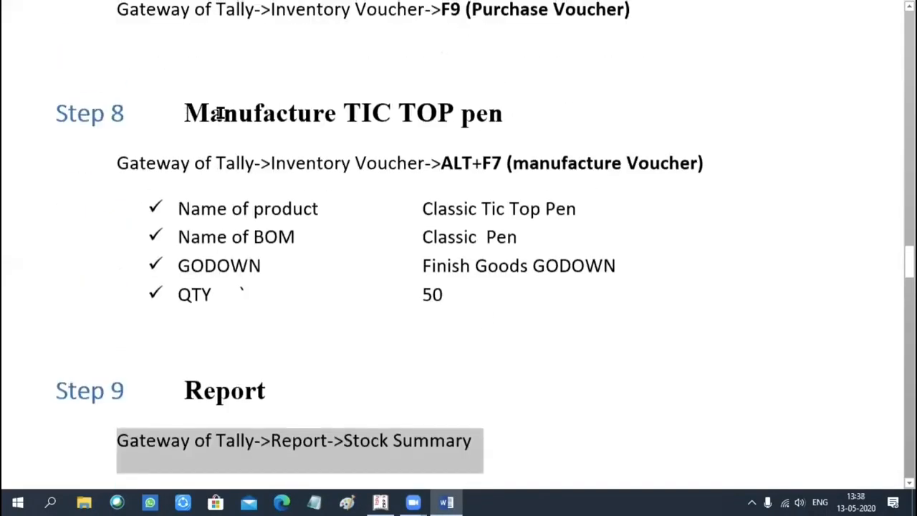
drag(217, 113, 528, 121)
Switch back to Tally and start an inventory voucher of the MFG Journal type.
click(379, 502)
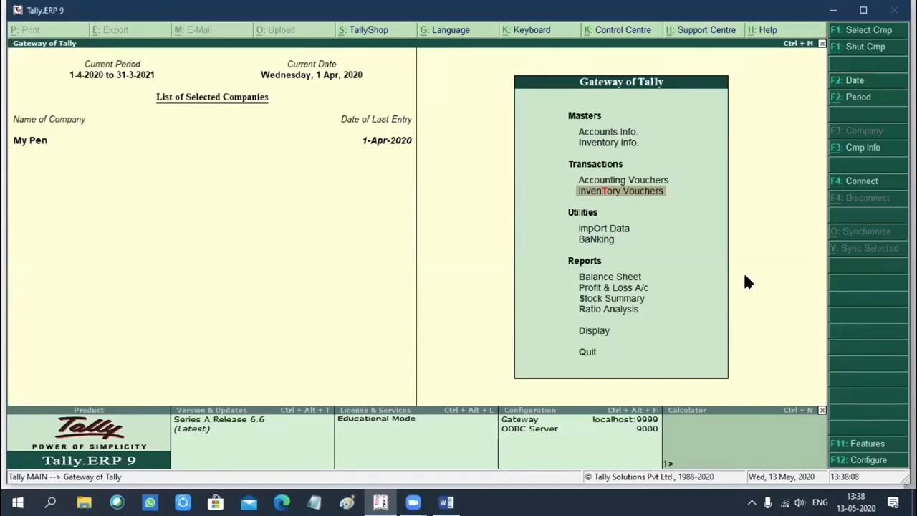
key(Return)
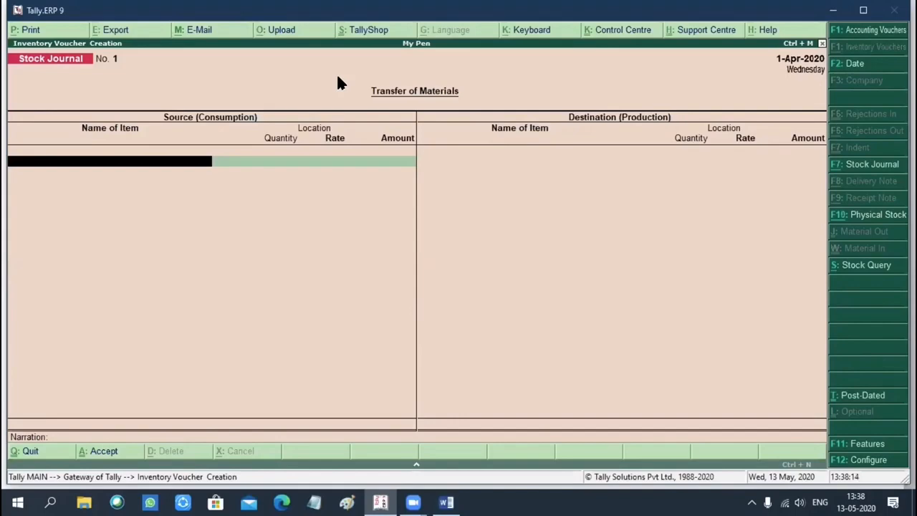
key(F7)
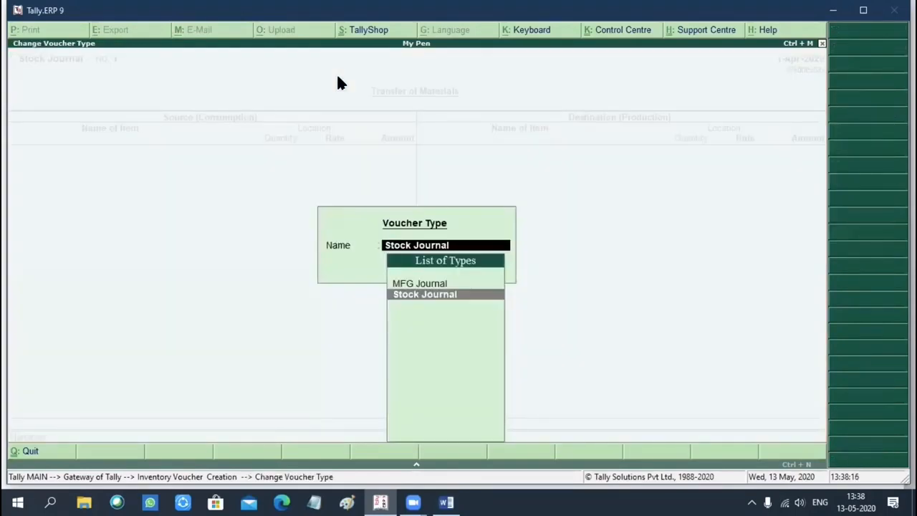
key(Up)
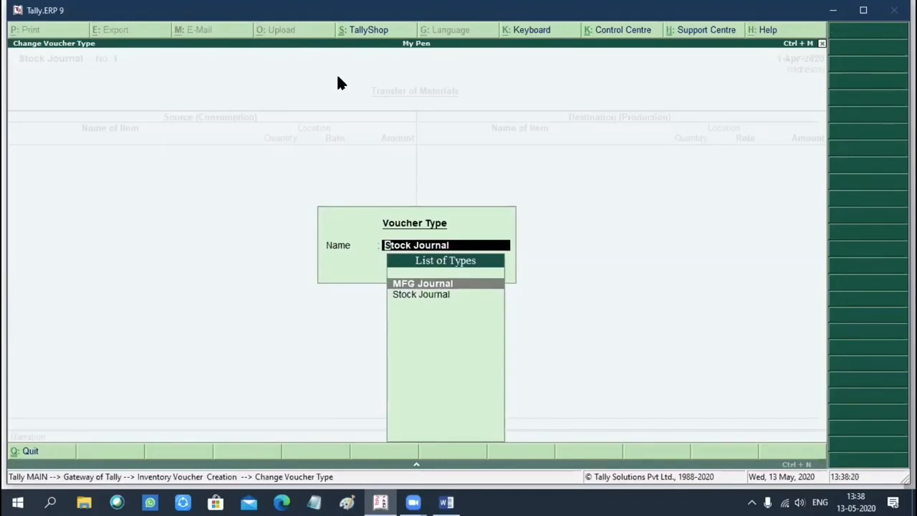
key(Return)
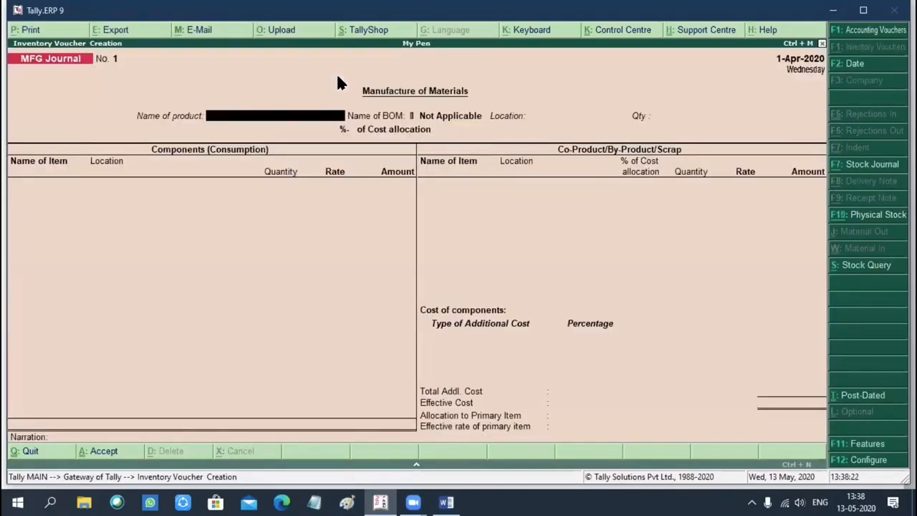
Choose Classic Tik Tok Pen as the product to manufacture, using the Classic Pen BOM.
key(Down)
key(Down)
key(Down)
key(Down)
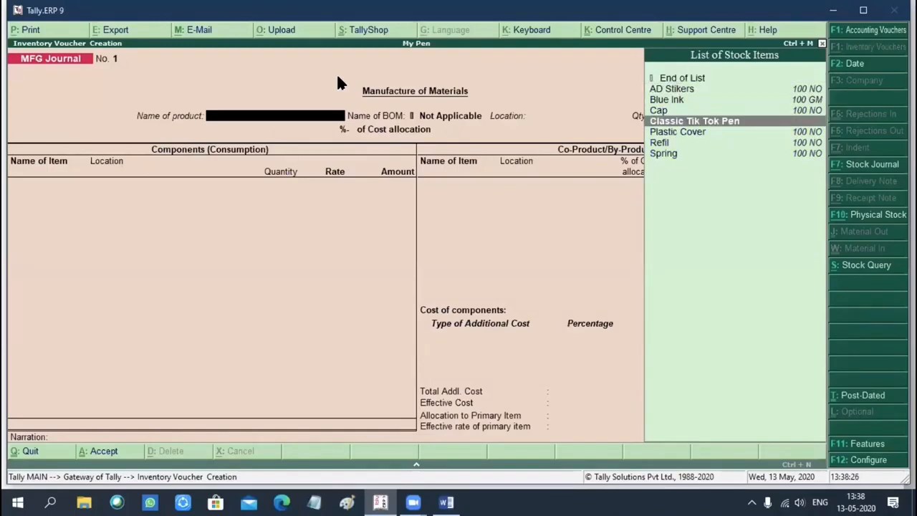
key(Return)
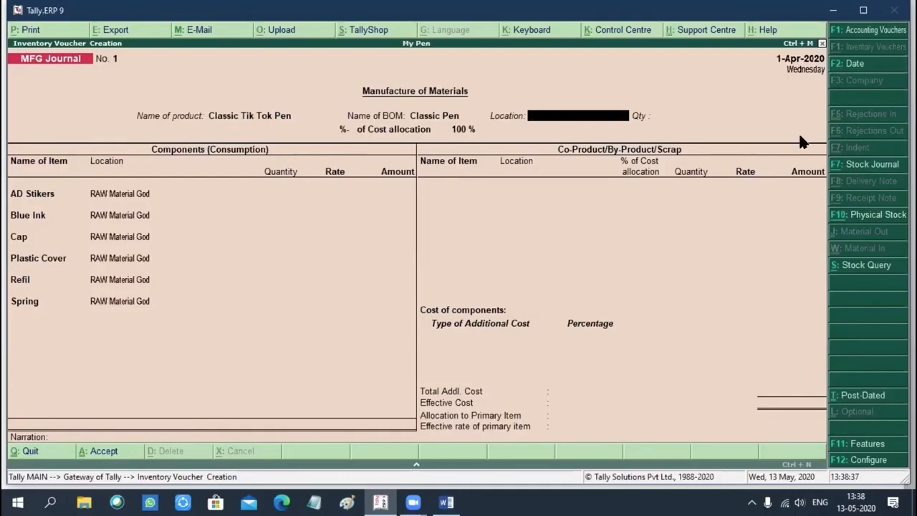
Set the finished pen's location to Final Product God and its quantity to 50 NO.
key(space)
key(Down)
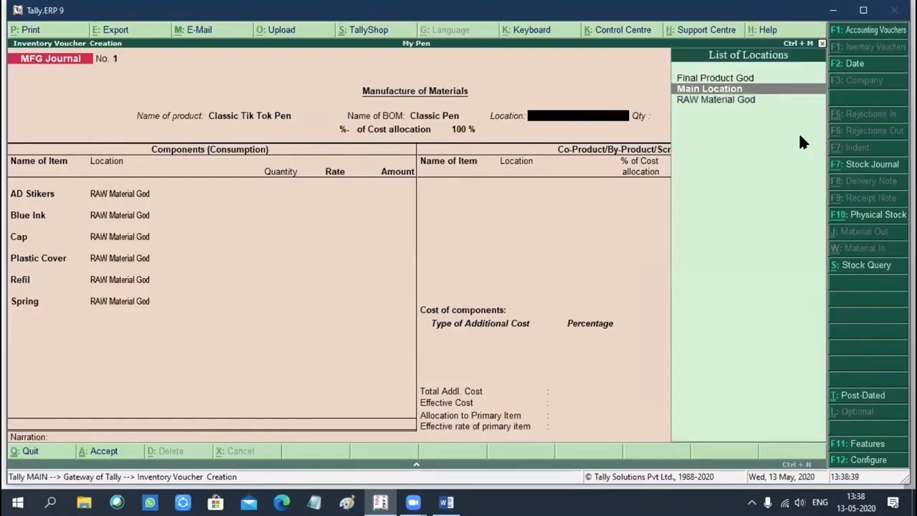
key(Up)
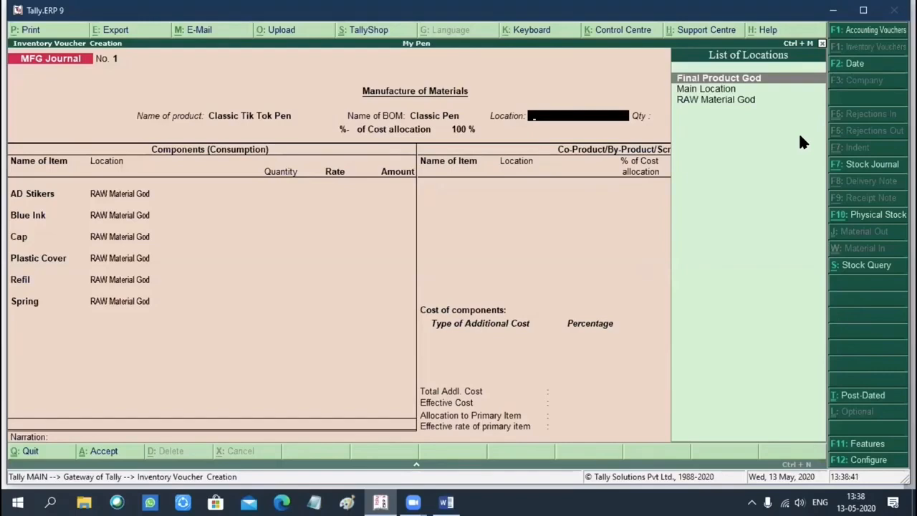
key(Return)
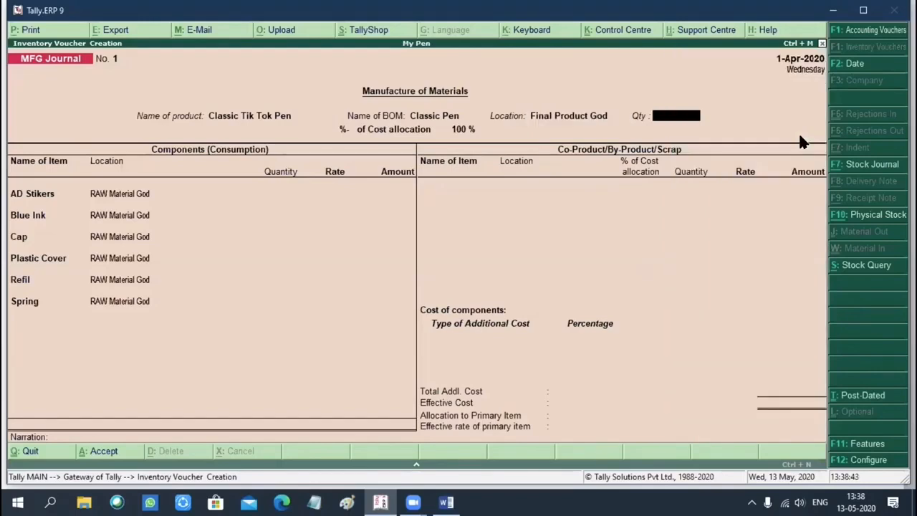
text(50)
key(Return)
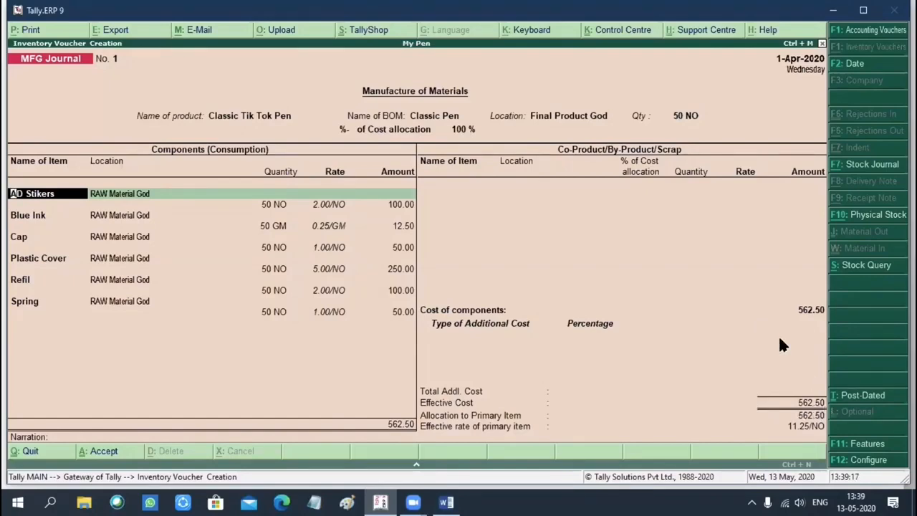
Accept all component lines from AD Stikers to Spring as filled in, and leave the co-product list empty.
key(Return)
key(Return)
key(Return)
key(Return)
key(Return)
key(Return)
key(Return)
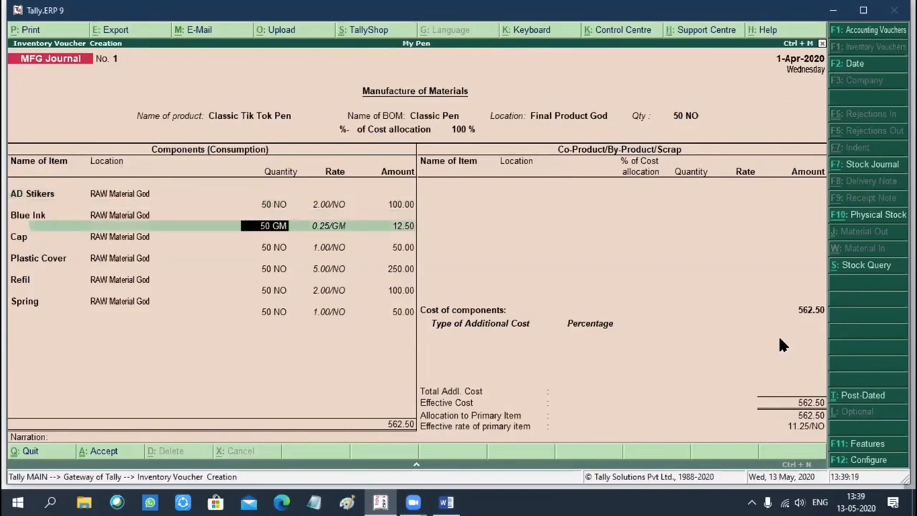
key(Return)
key(Return)
key(Return)
key(Return)
key(Return)
key(Return)
key(Return)
key(Return)
key(Return)
key(Return)
key(Return)
key(Return)
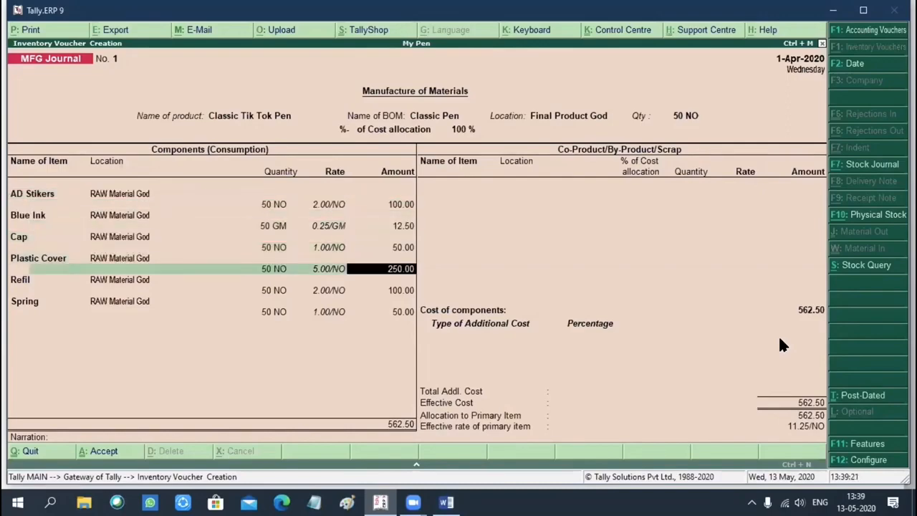
key(Return)
key(Return)
key(Return)
key(Return)
key(Return)
key(Return)
key(Return)
key(Return)
key(Return)
key(Return)
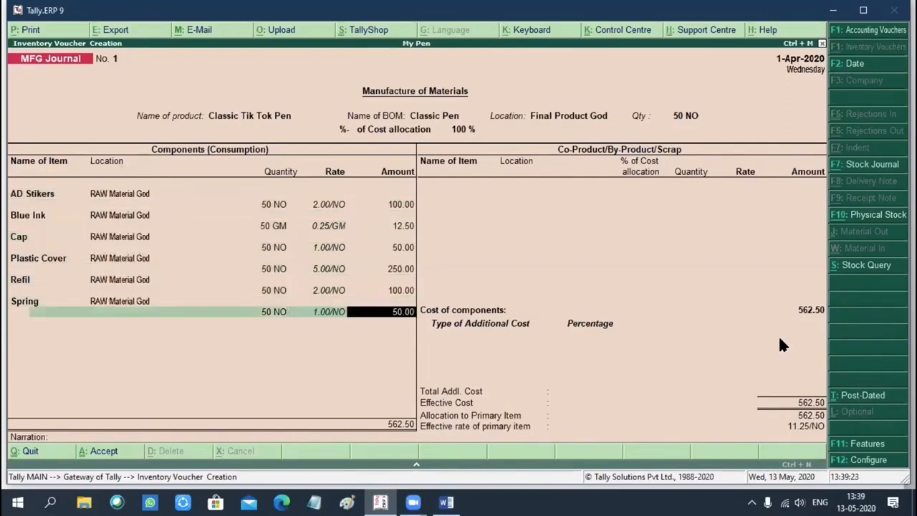
key(Return)
key(Return)
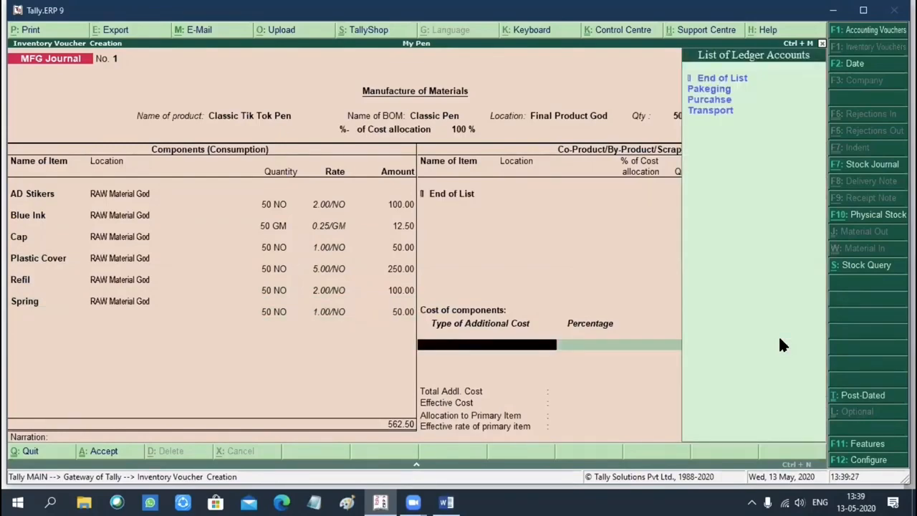
Add Pakeging as an additional cost of 100.00 without a percentage.
key(Down)
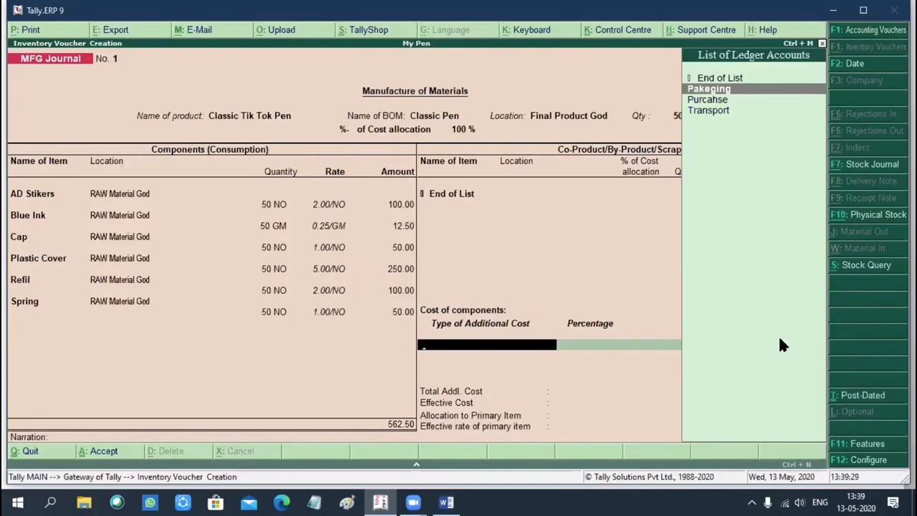
key(Return)
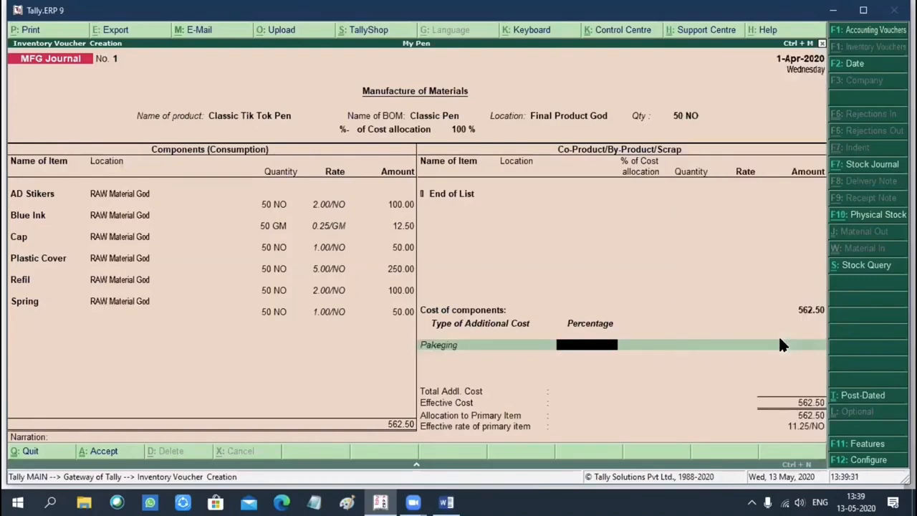
key(Return)
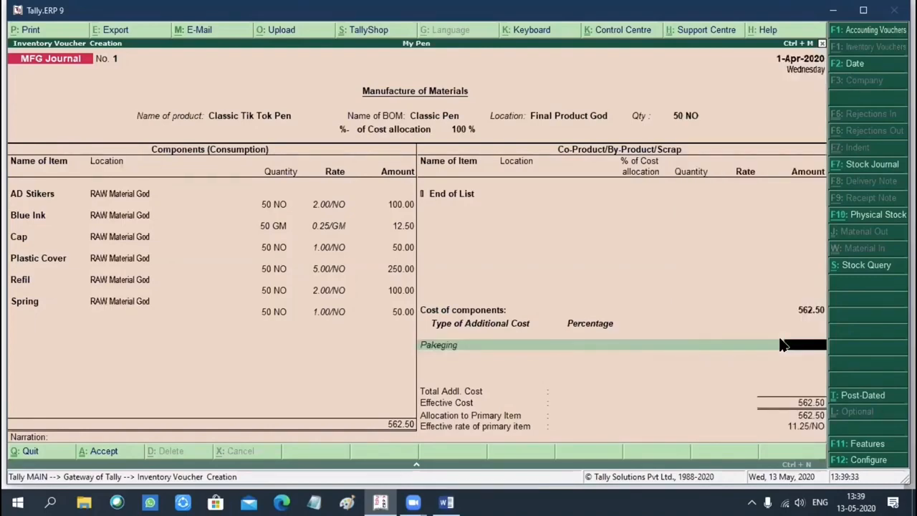
text(100)
key(Return)
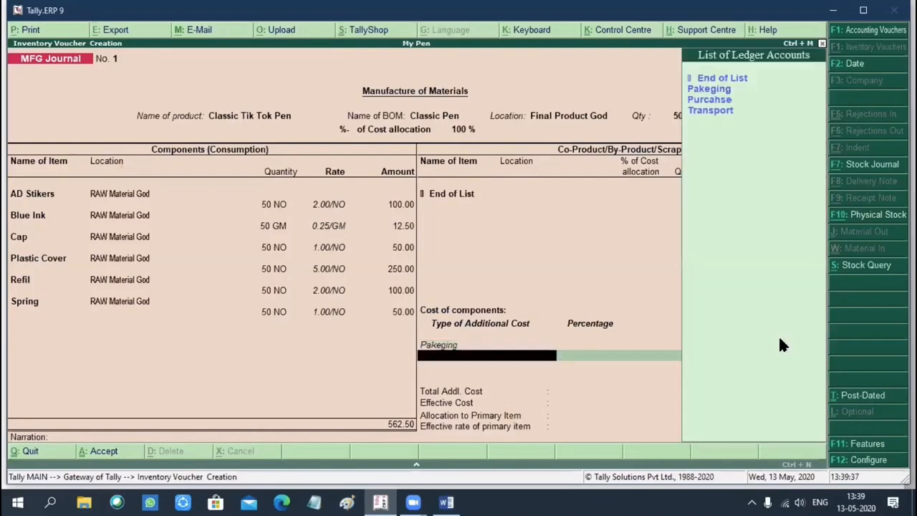
Add Transport as an additional cost of 200.00, leaving its percentage empty.
key(Down)
key(Down)
key(Down)
key(Return)
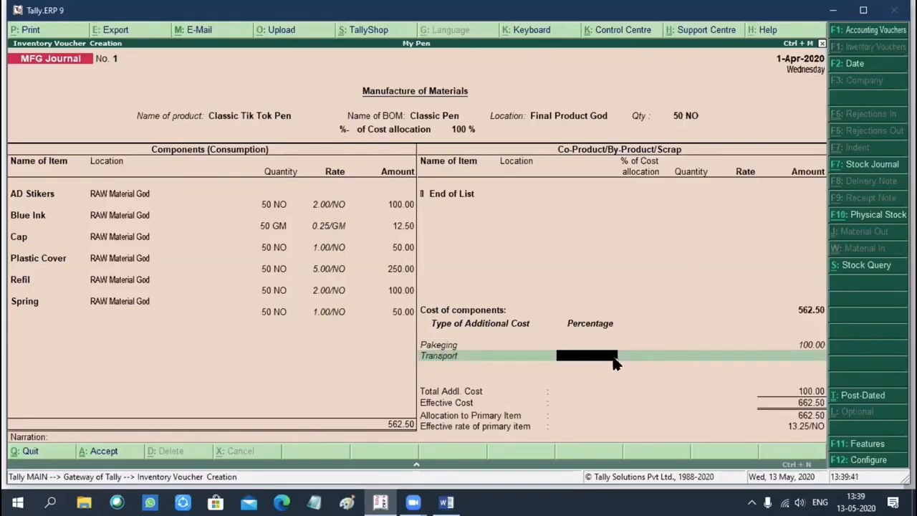
key(Return)
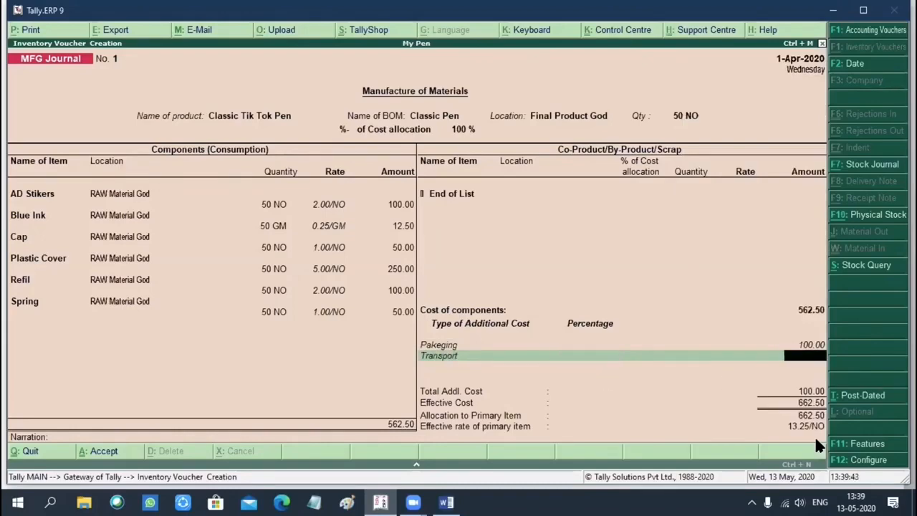
text(200)
key(Return)
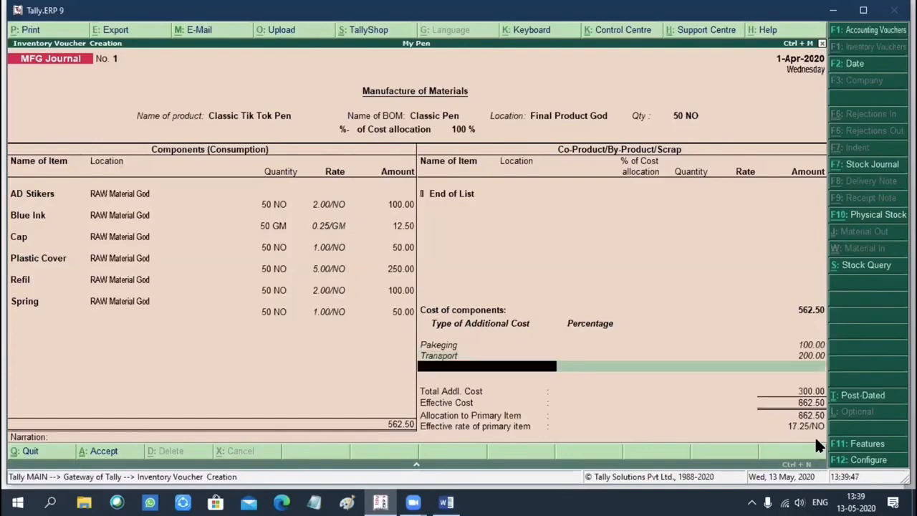
End the additional cost list and save the manufacturing journal without a narration, leaving voucher entry.
key(Return)
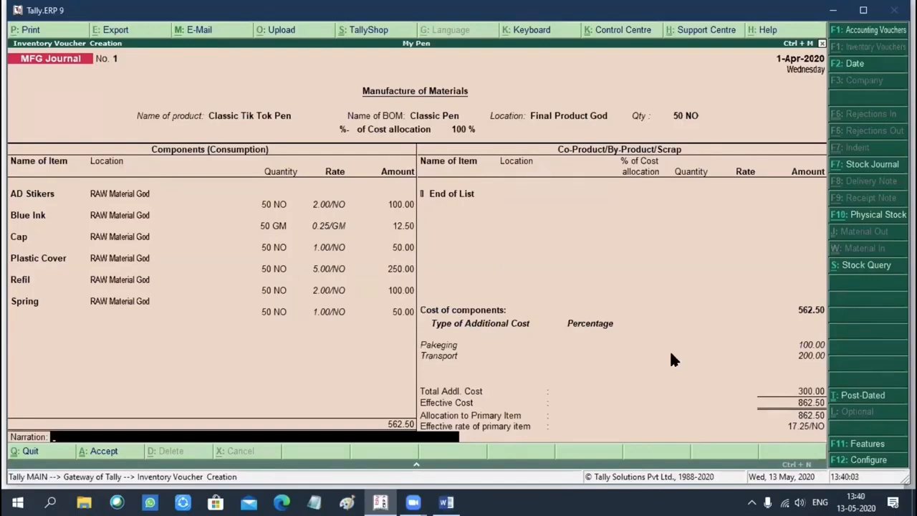
key(Return)
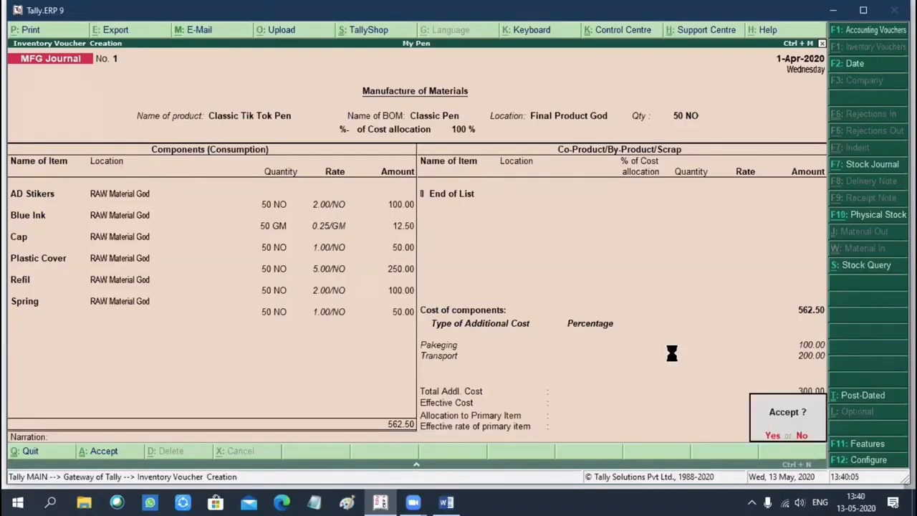
key(Return)
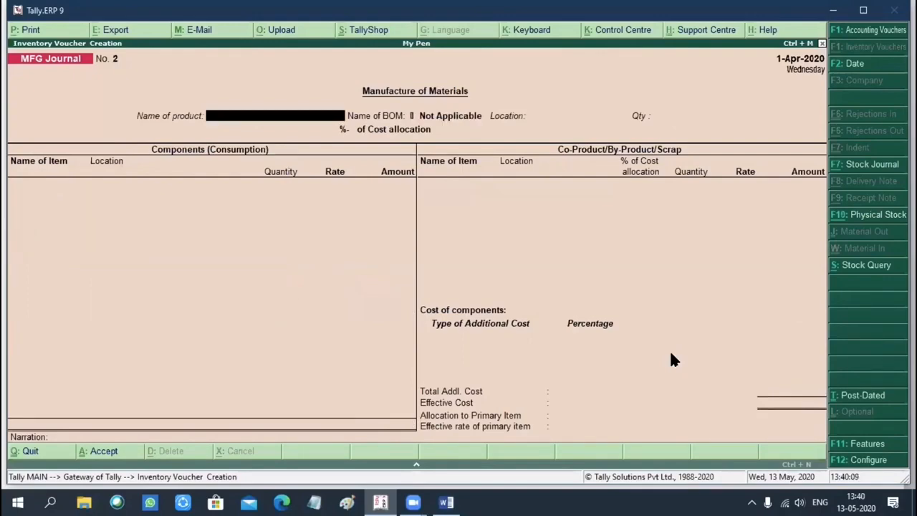
key(Escape)
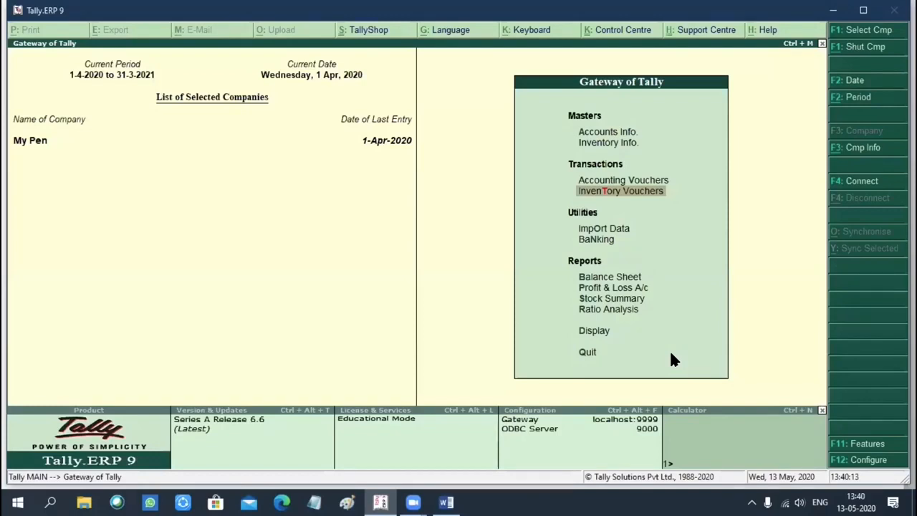
Open the Stock Summary and examine the finished pen's closing quantity, rate and value in the Final Product group.
key(Down)
key(Down)
key(Down)
key(Down)
key(Down)
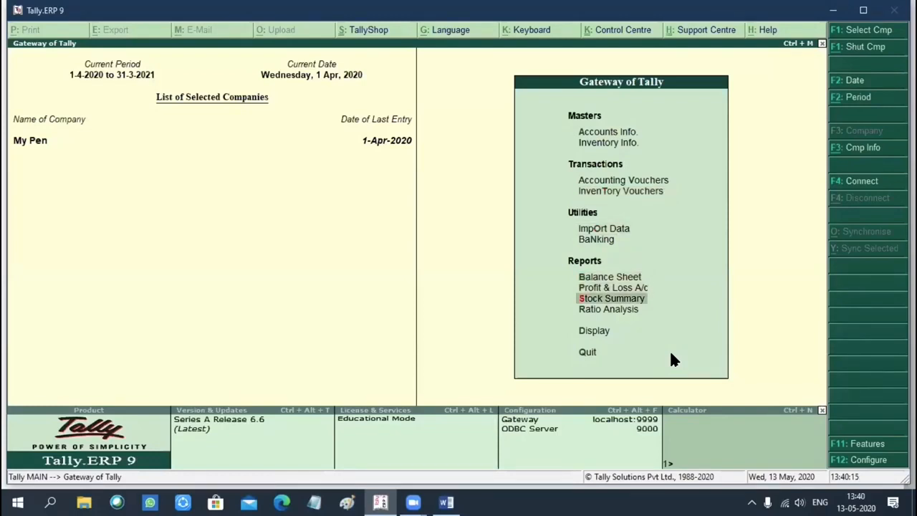
key(Return)
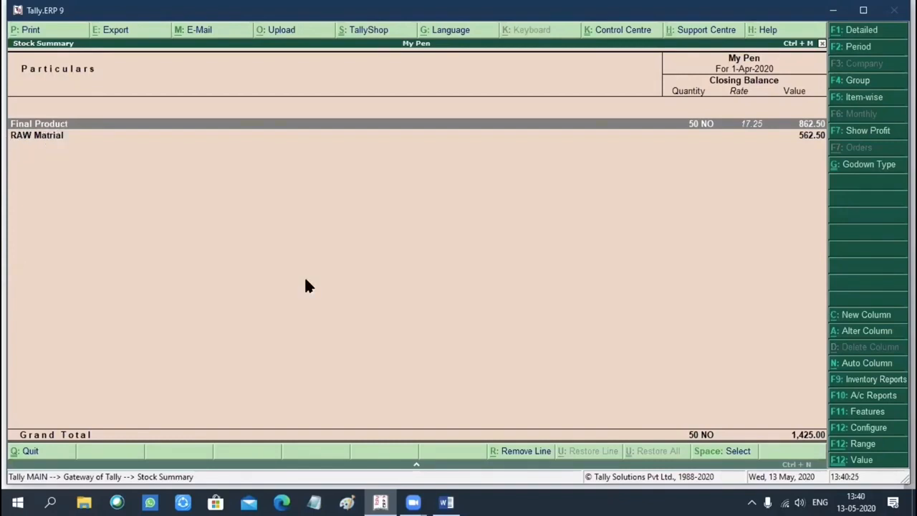
key(Return)
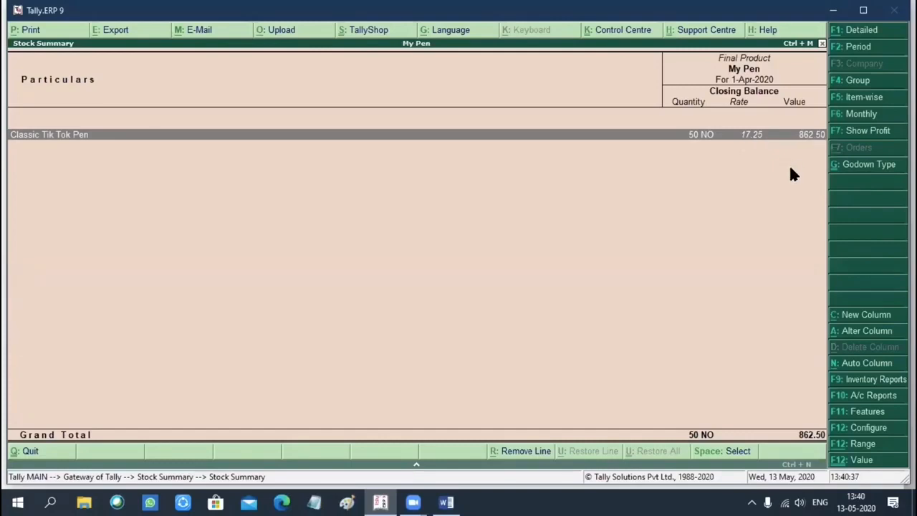
key(Escape)
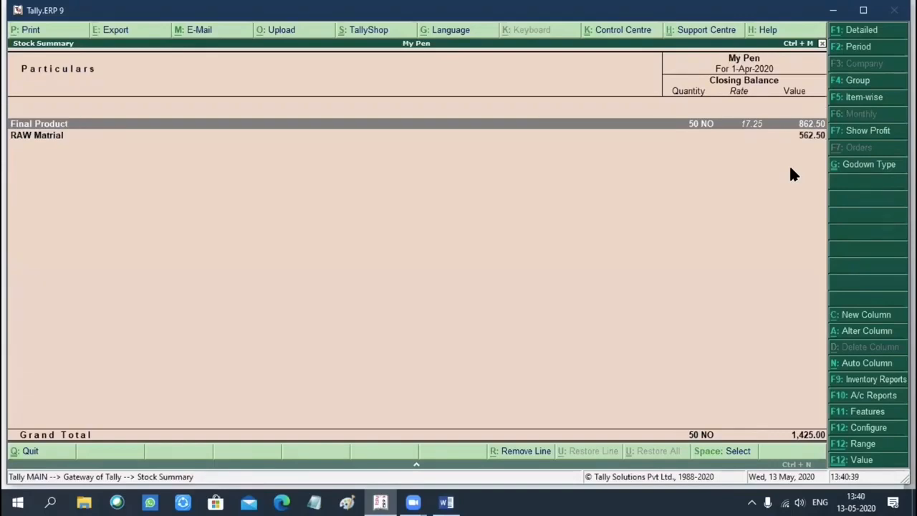
Examine the closing balances of the RAW Matrial group's items and leave the Stock Summary.
key(Down)
key(Return)
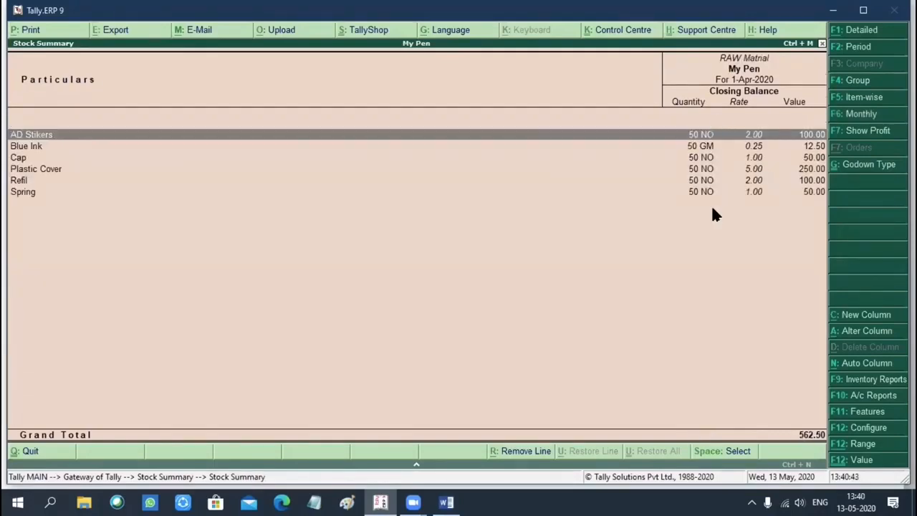
key(Escape)
key(Escape)
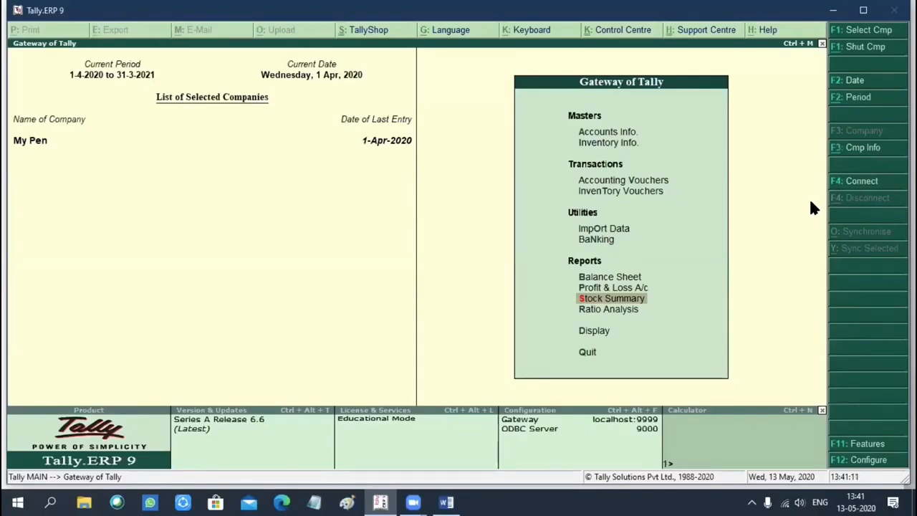
Start a new sales voucher and leave its reference number empty.
key(Up)
key(Up)
key(Up)
key(Up)
key(Up)
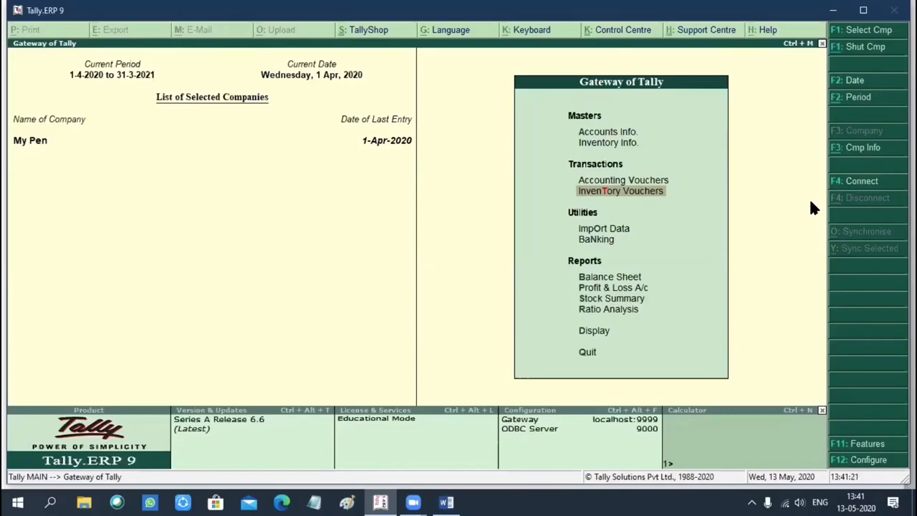
key(Return)
key(F9)
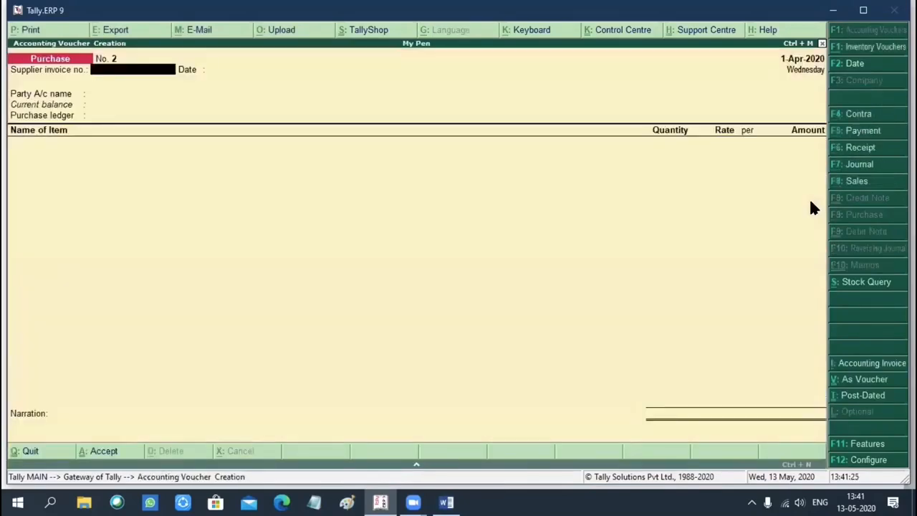
key(F8)
key(Return)
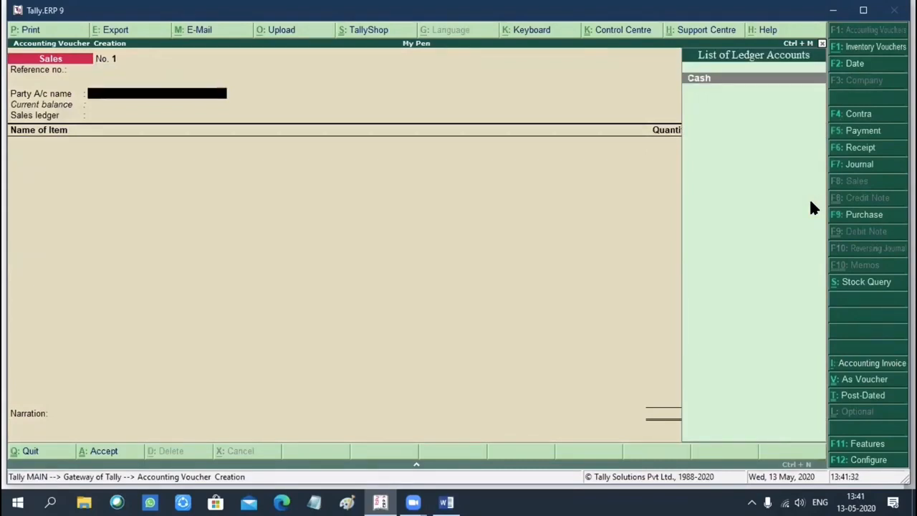
Set the sales voucher's party account to Cash and accept the despatch, order and buyer's details as they are.
key(Return)
key(Return)
key(Return)
key(Return)
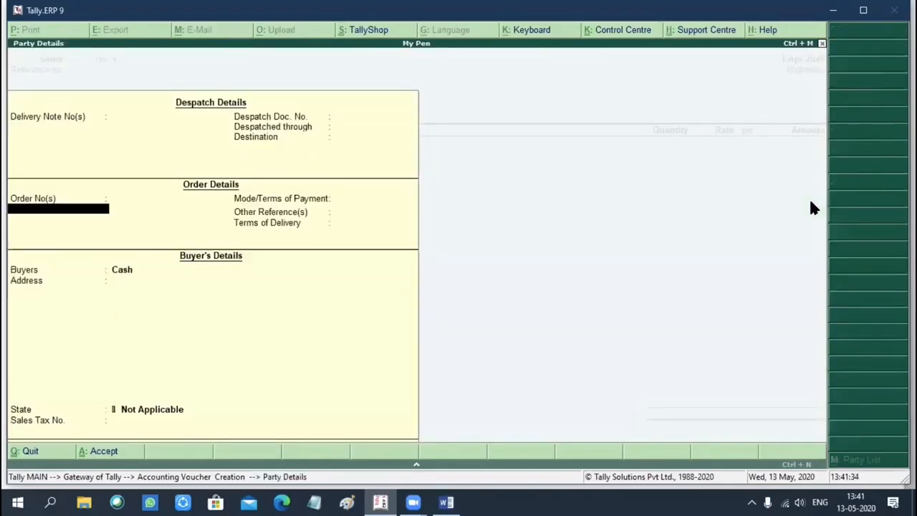
key(ctrl+a)
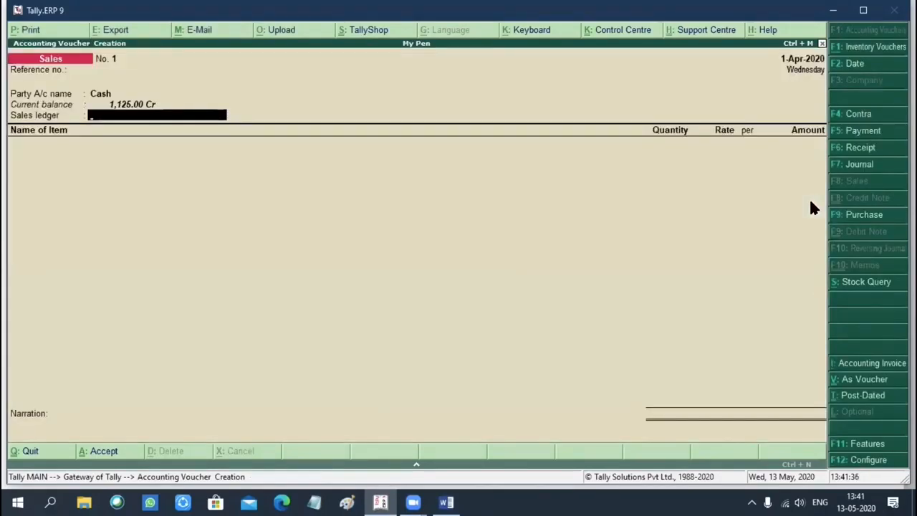
Create a ledger named Sales under Sales Accounts and use it as the voucher's sales ledger.
key(alt+c)
text(Sales)
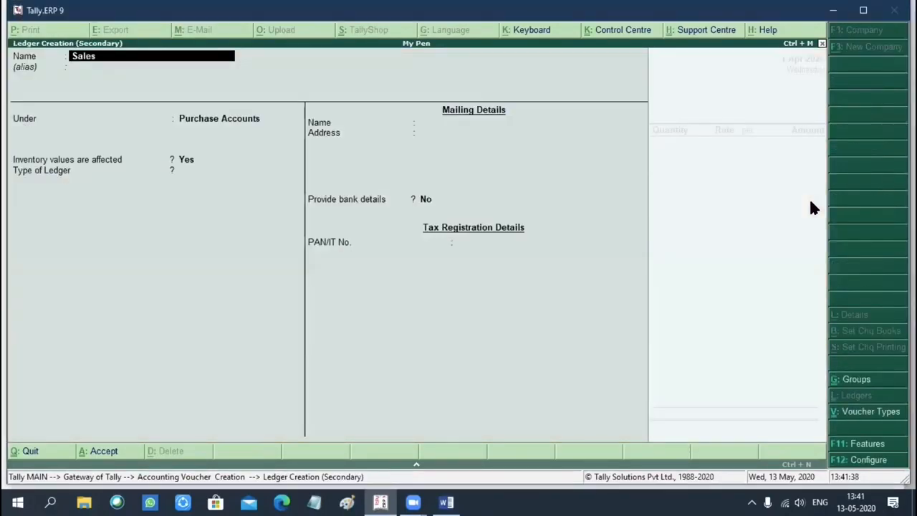
key(Return)
key(Return)
text(Sal)
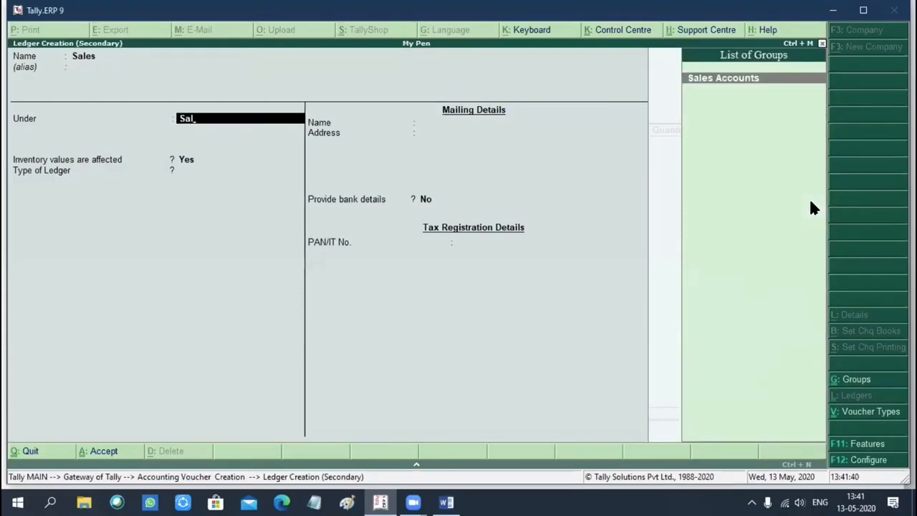
key(Return)
key(Return)
key(Return)
key(Return)
key(Return)
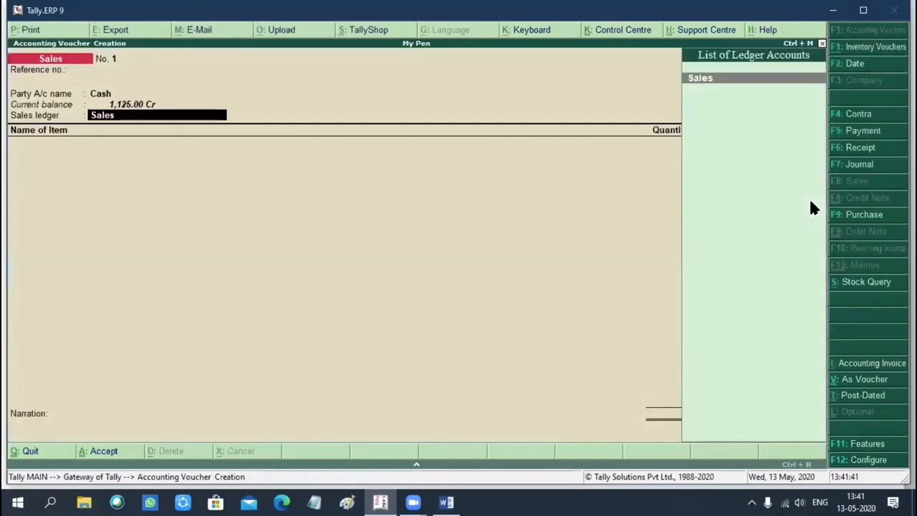
key(Return)
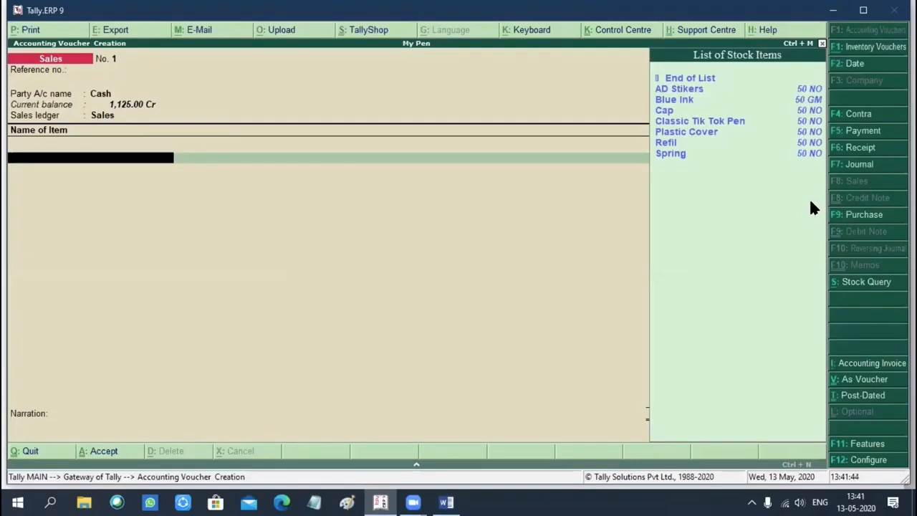
Choose Classic Tik Tok Pen as the item sold, taken from the Final Product God location.
key(Down)
key(Down)
key(Down)
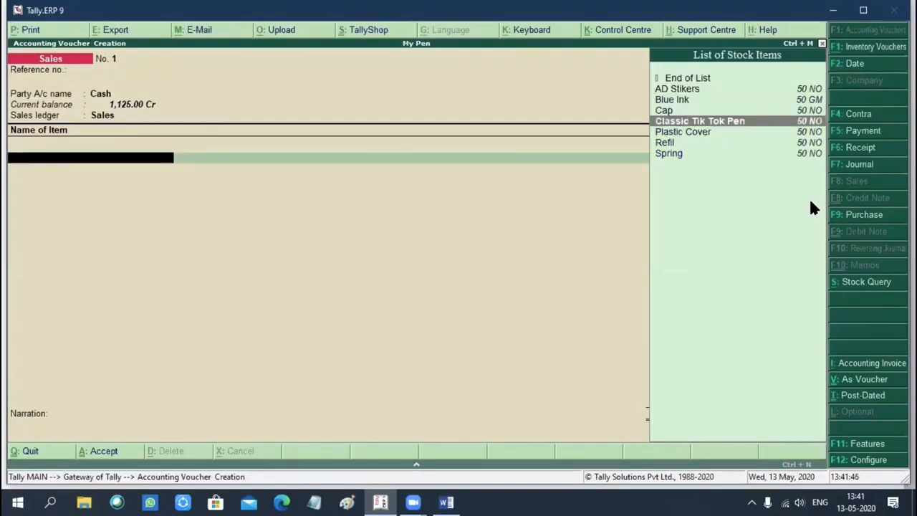
key(Return)
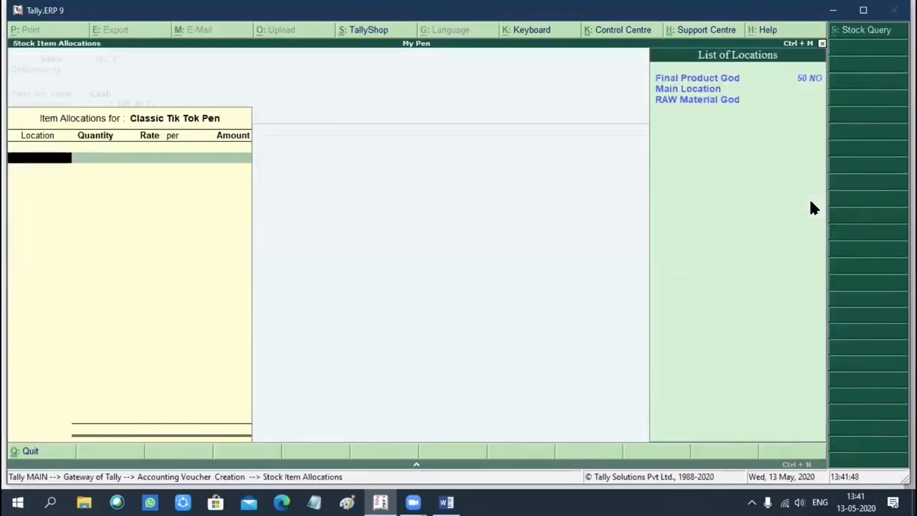
key(Down)
key(Up)
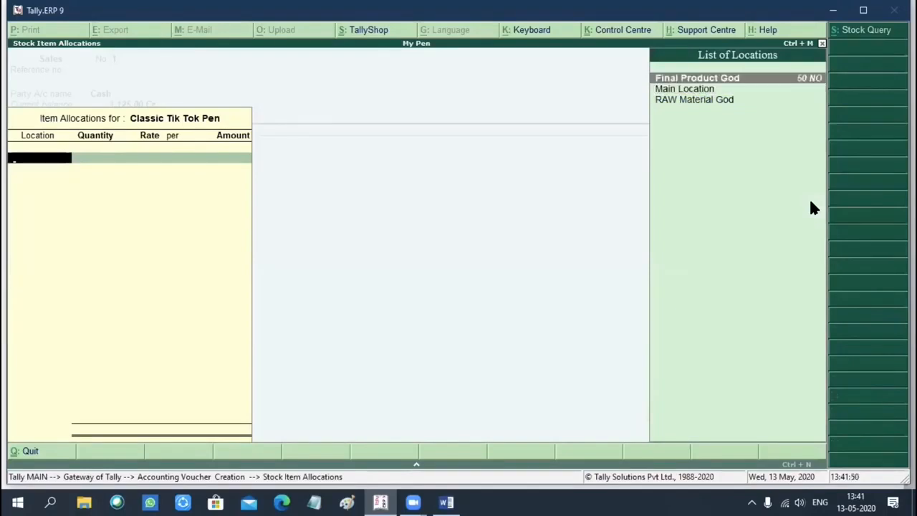
key(Return)
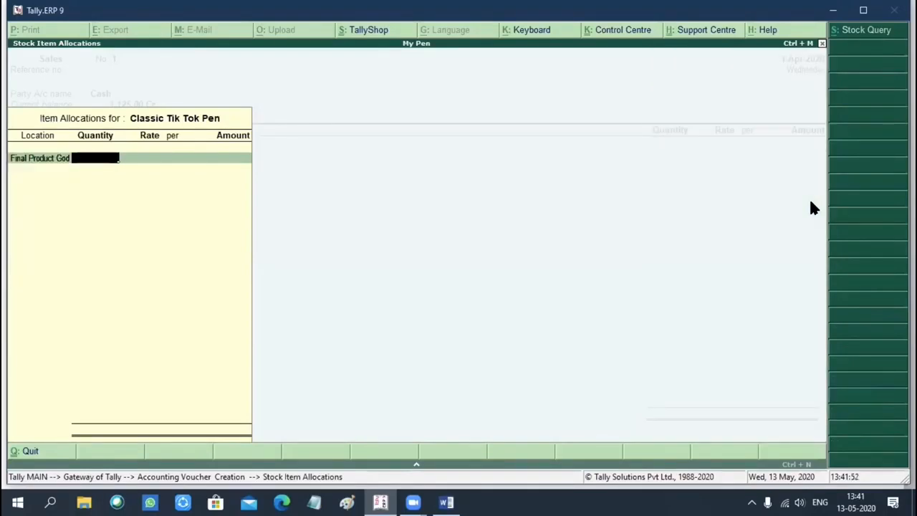
Set the pen's sale quantity to 20 NO at a rate of 20.00 per NO and close the item allocation.
text(20)
key(Return)
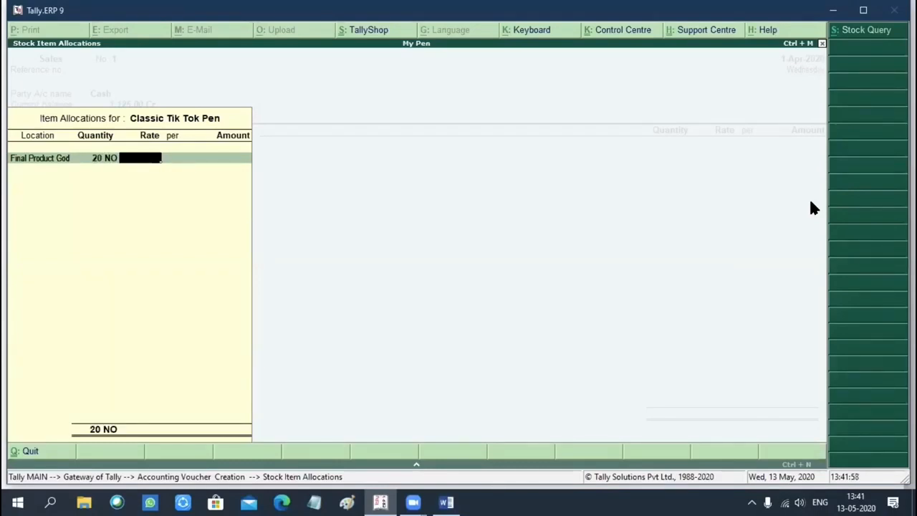
text(20)
key(Return)
key(Return)
key(Return)
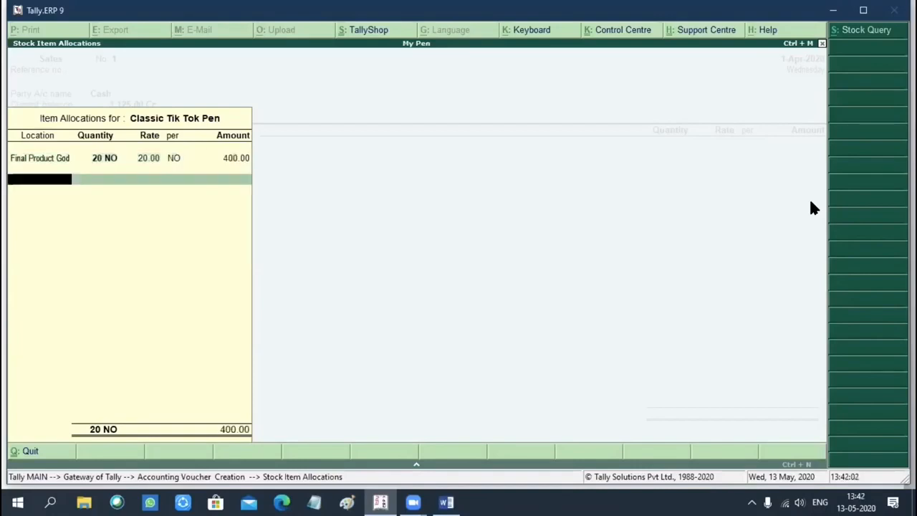
key(Return)
End the item list, save the sales voucher without a narration and leave voucher entry.
key(Return)
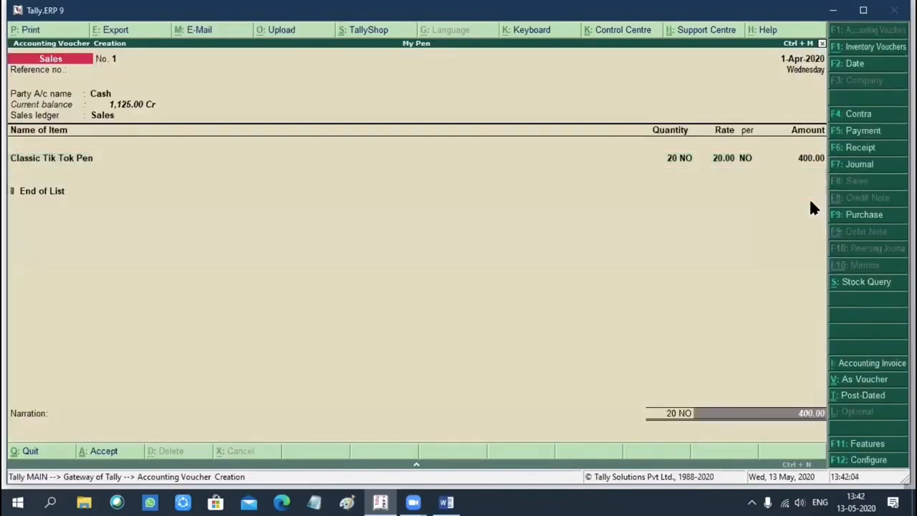
key(Return)
key(Return)
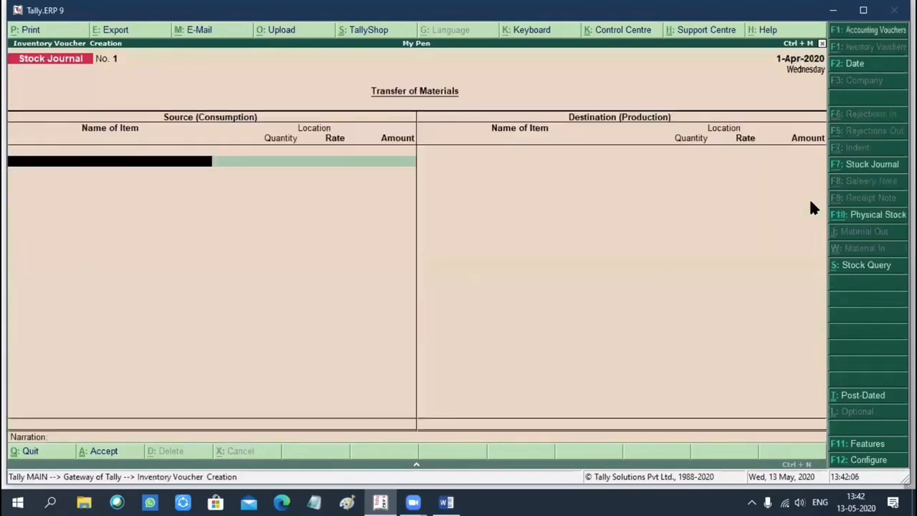
key(Escape)
key(Return)
Check the remaining Classic Tik Tok Pen stock in the Stock Summary's Final Product group after the sale.
key(Down)
key(Down)
key(Down)
key(Down)
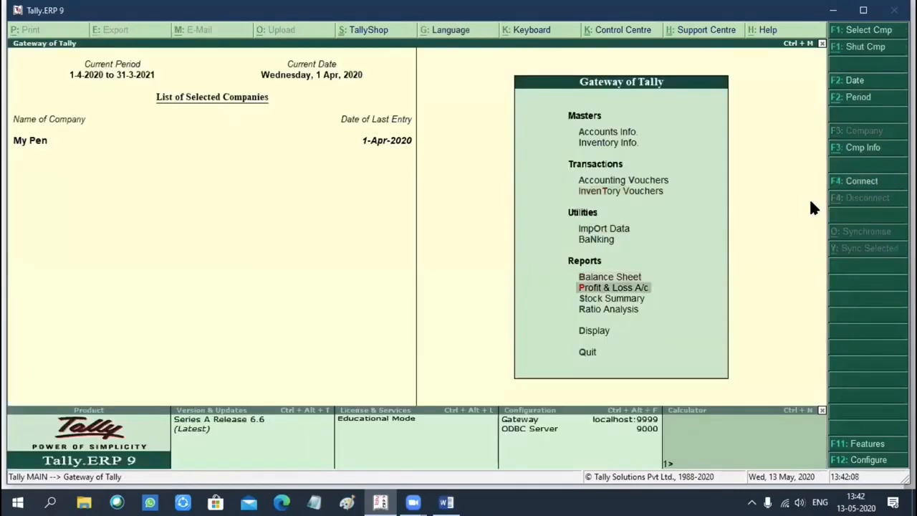
key(Down)
key(Return)
key(Return)
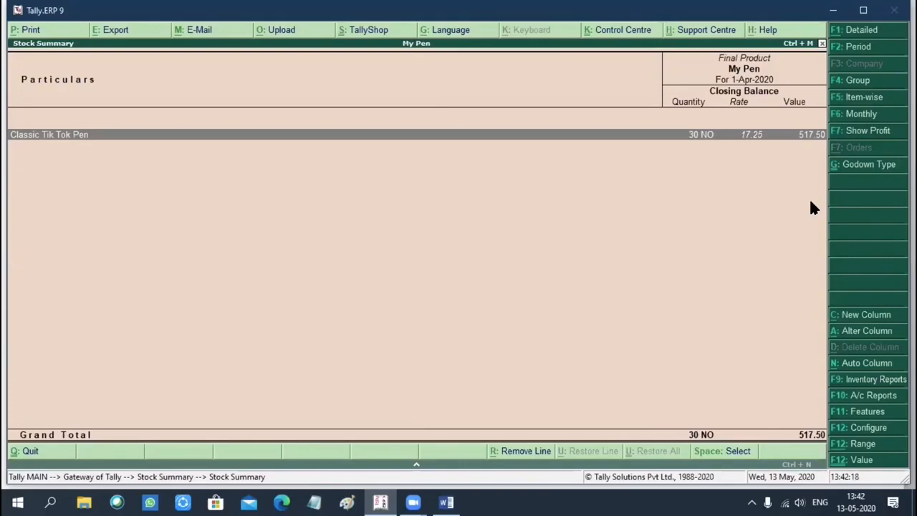
key(Escape)
key(Escape)
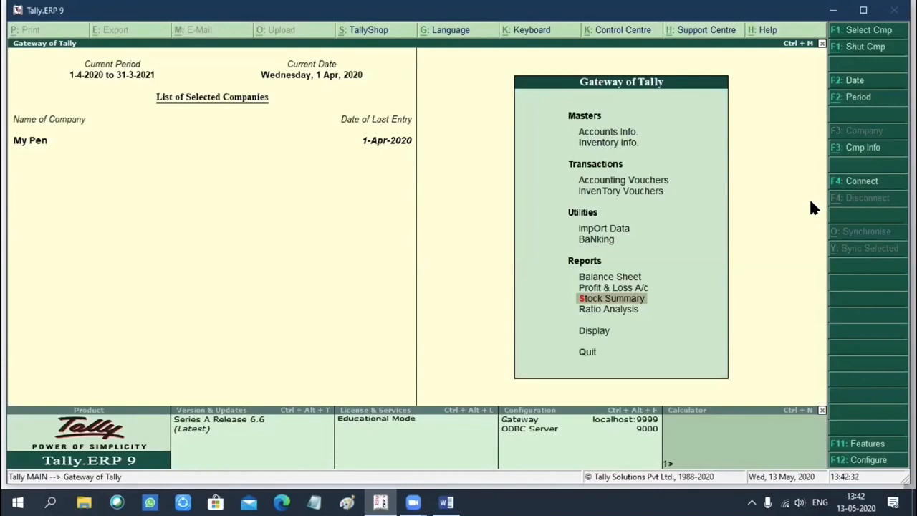
Switch to the Word notes and add the line "Step 10 Sales The Produ" below the Step 9 Report entry.
click(446, 502)
scroll(326, 265, down, 5)
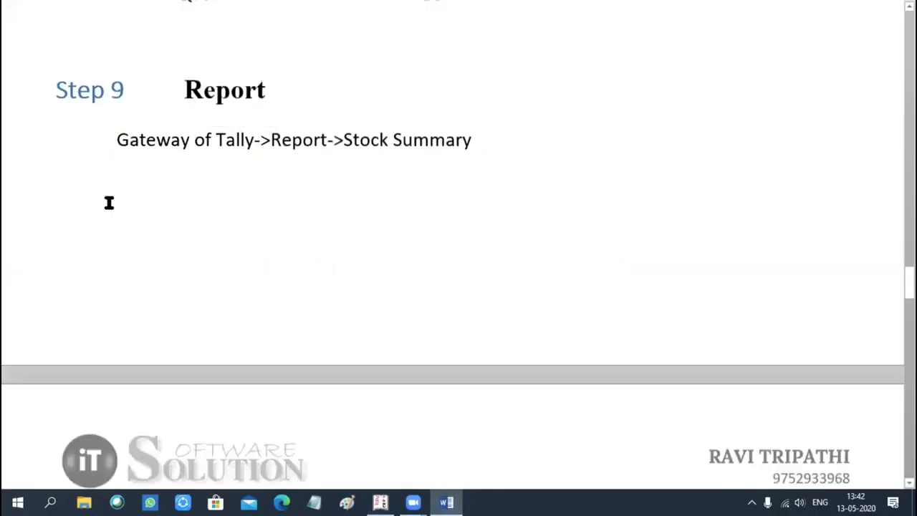
click(109, 203)
text(S)
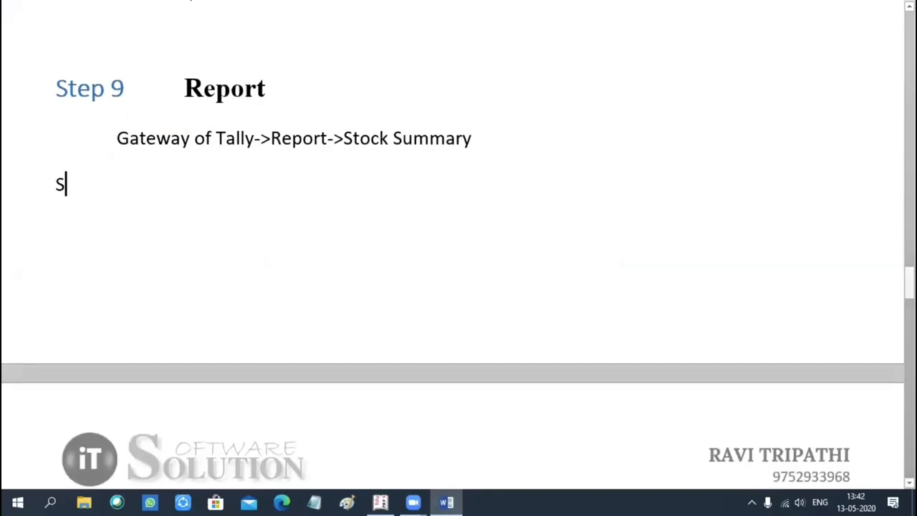
text(tep 10 )
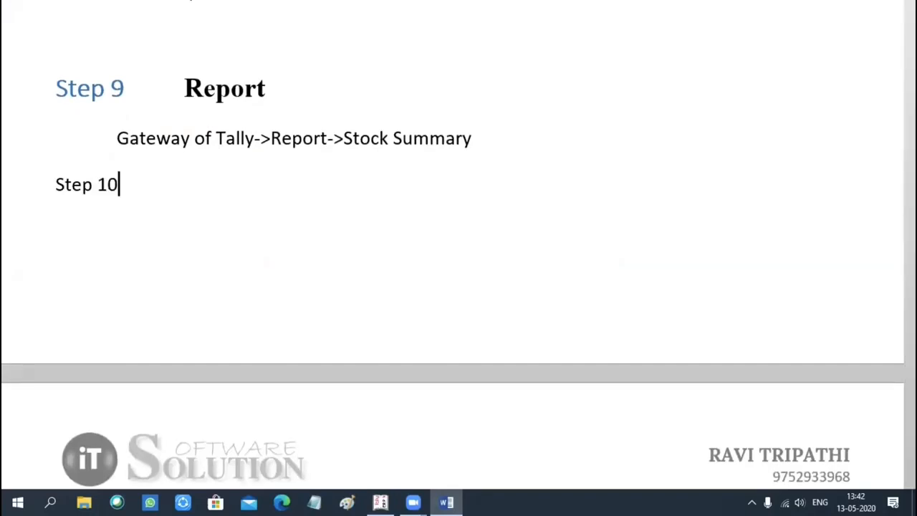
text(Sales)
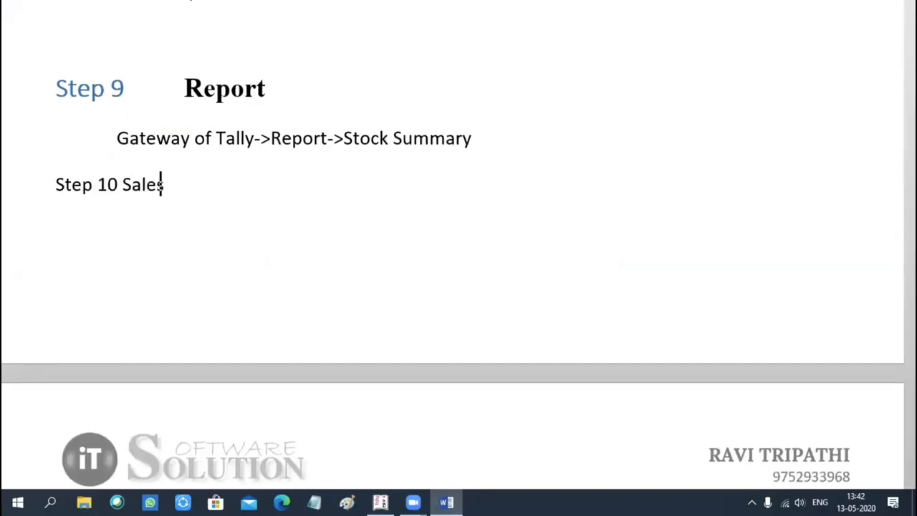
text( The Produ)
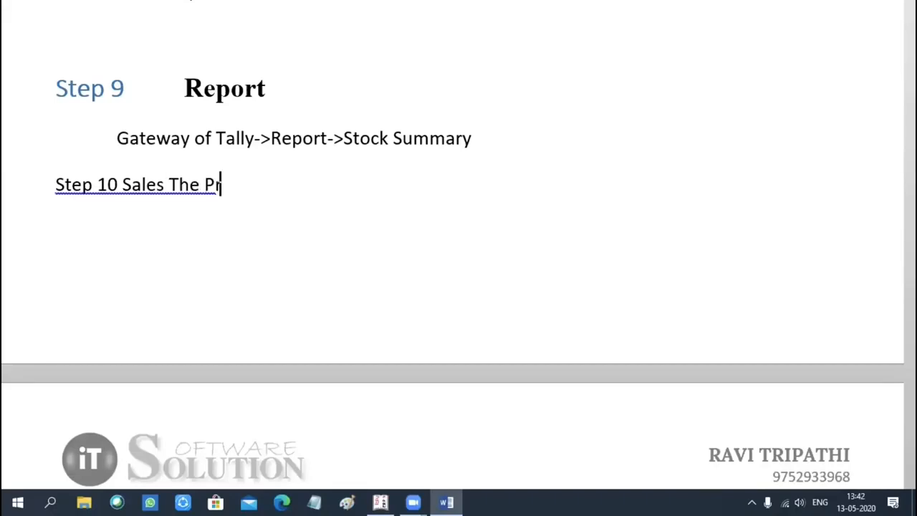